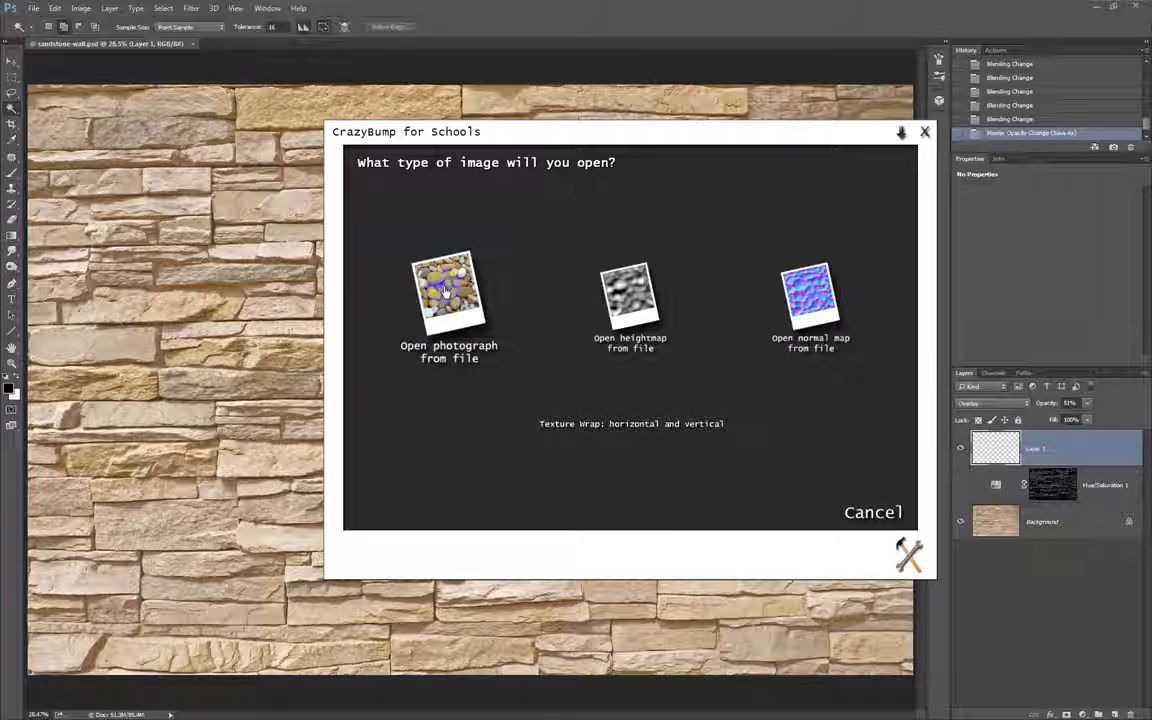
Start opening a photograph from file and browse to the OneDrive for Business folder on the Data (D:) drive.
click(446, 290)
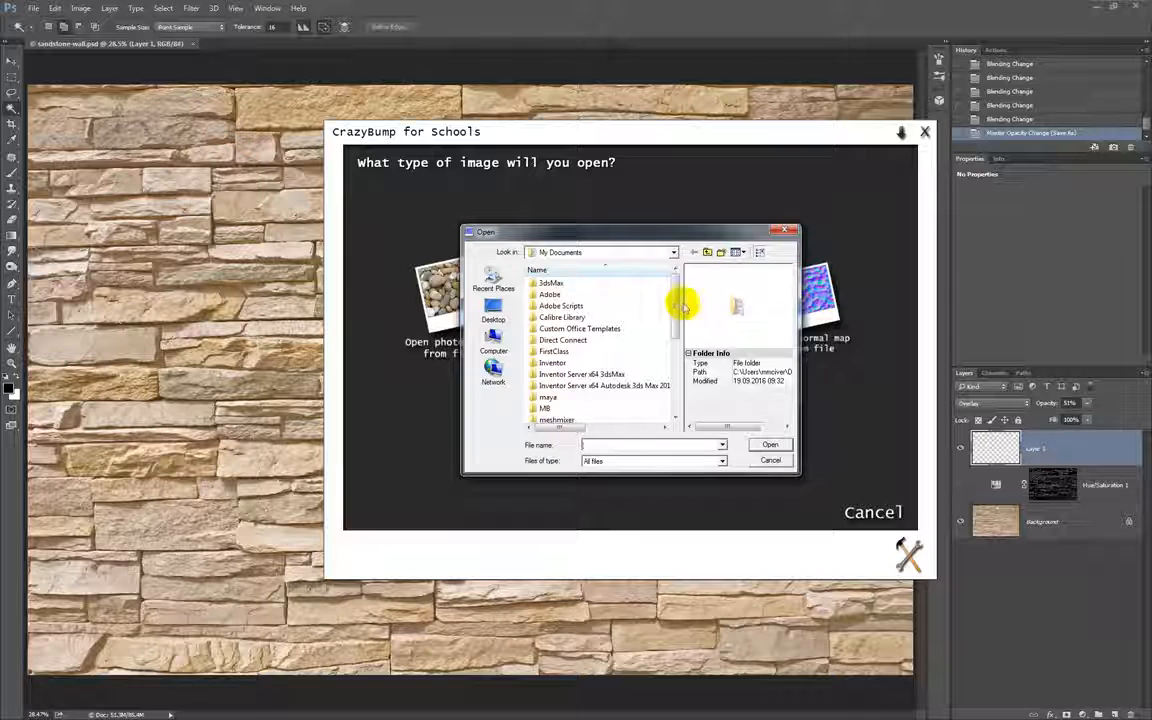
scroll(678, 306, down, 3)
scroll(650, 292, up, 3)
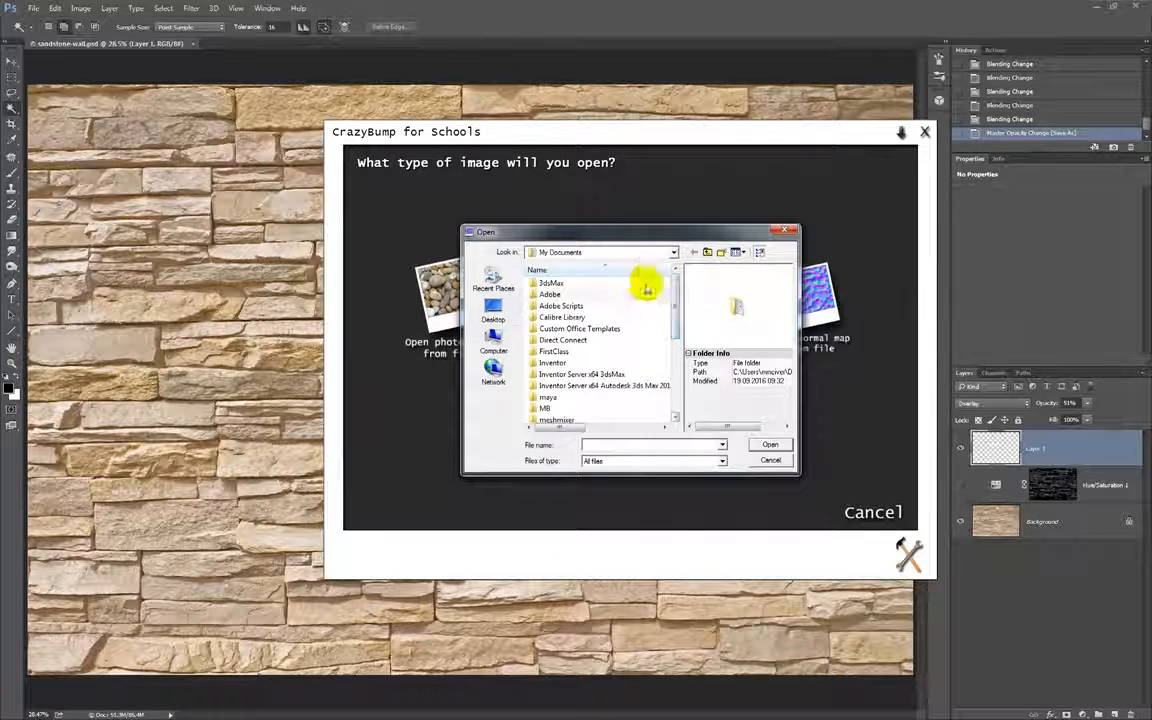
click(493, 342)
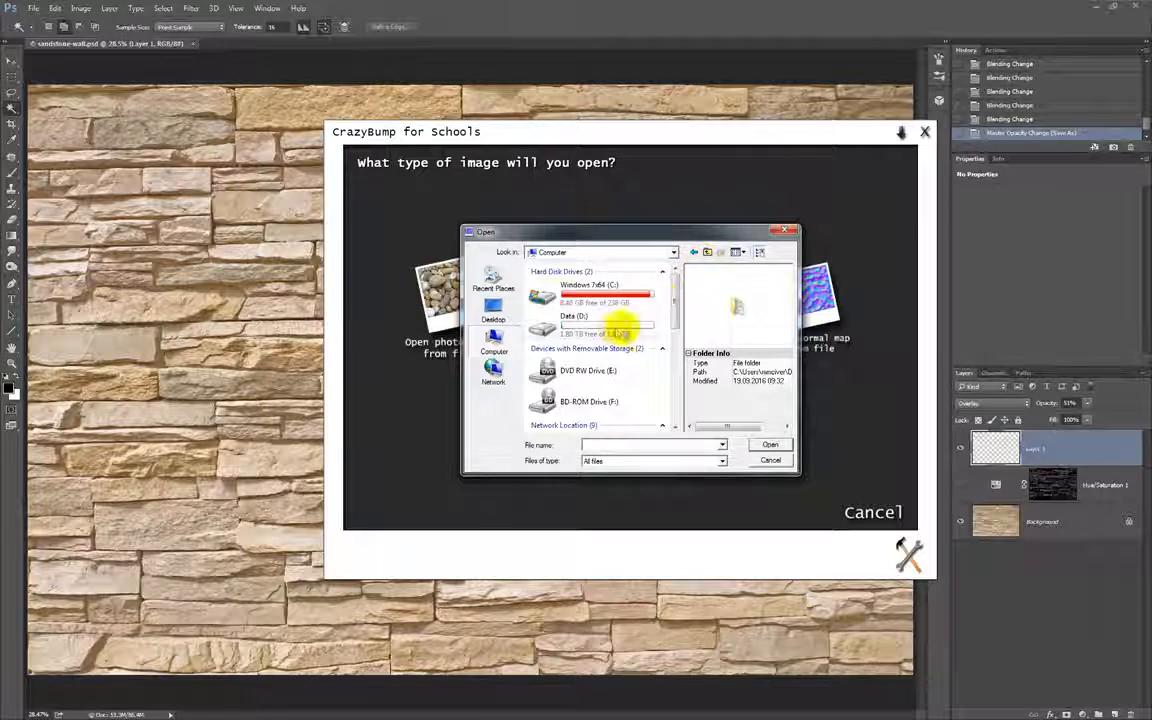
double_click(648, 313)
drag(462, 225, 273, 112)
double_click(494, 268)
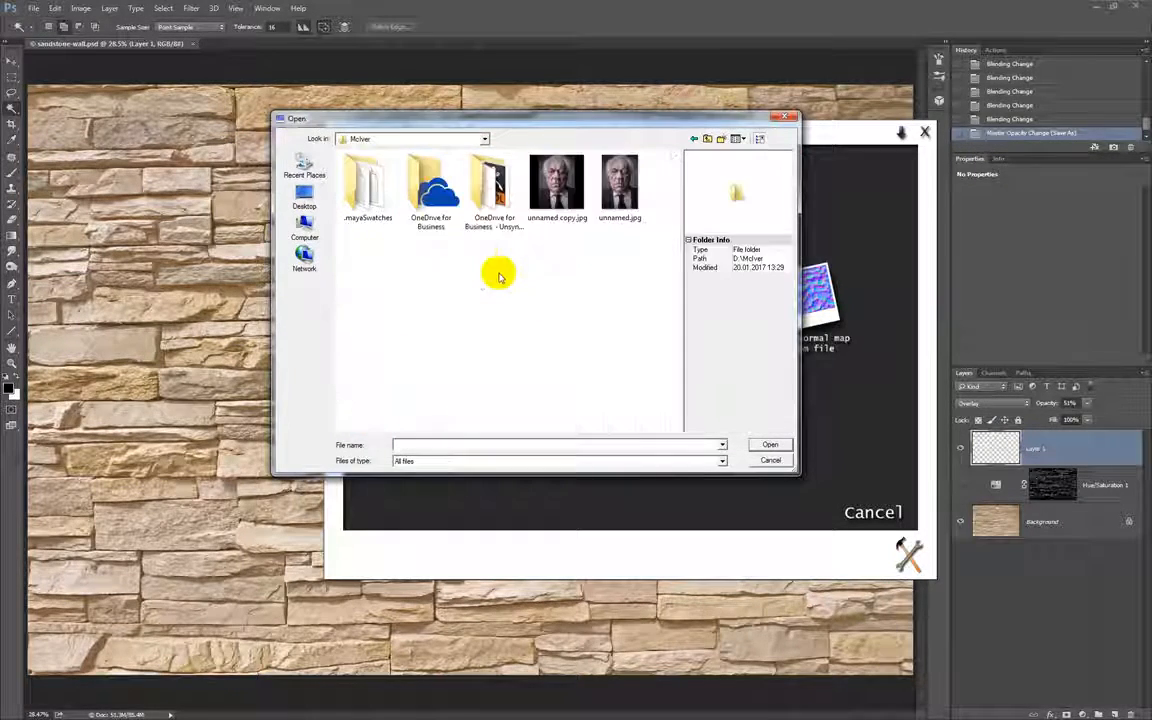
double_click(421, 196)
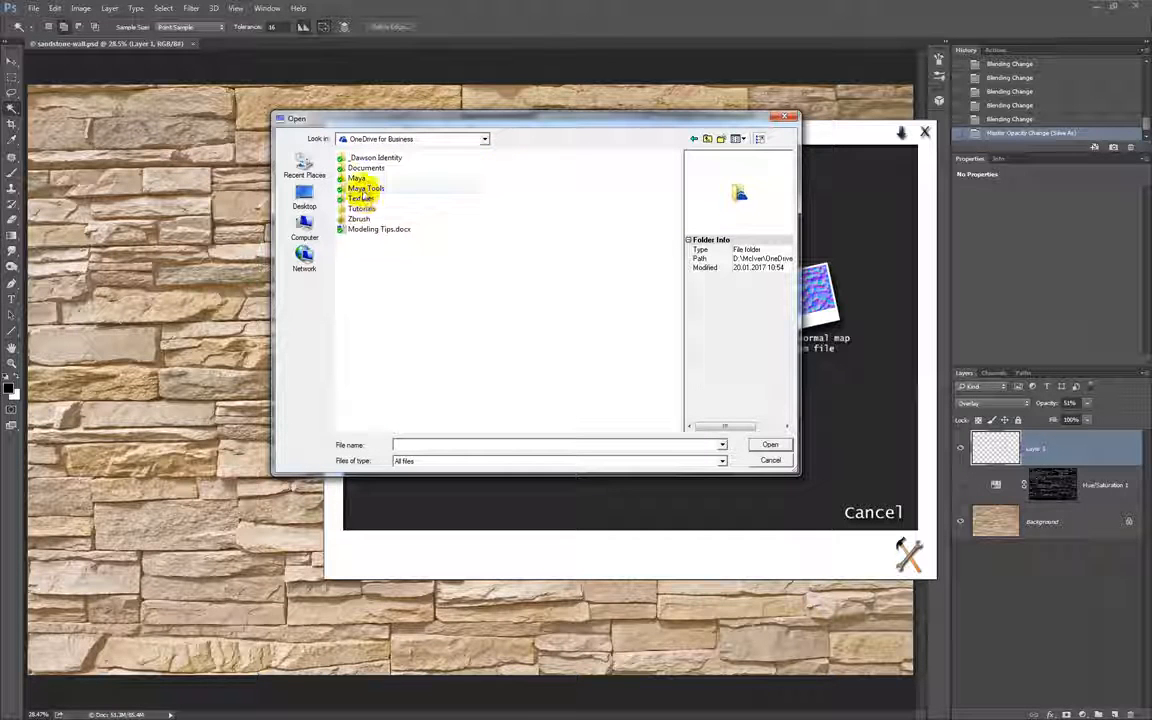
Open sandstone-wall.jpg from Textures, Assignment 1, Originals, and choose the first of the two suggested shapes.
double_click(362, 199)
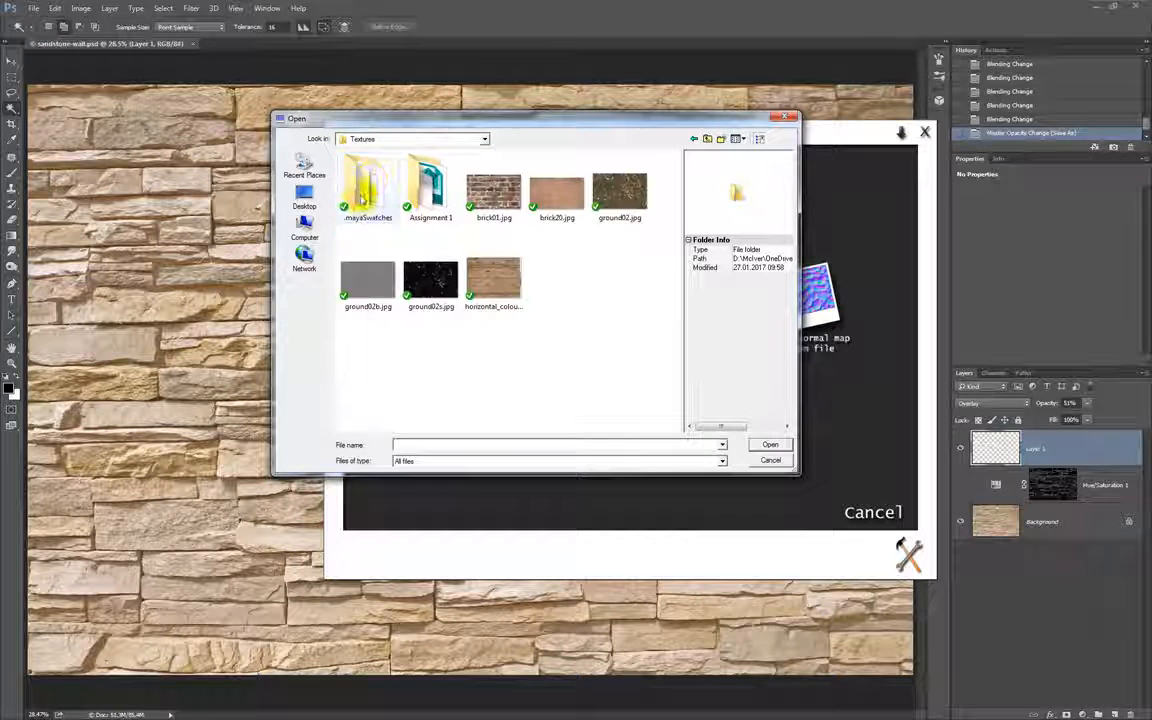
double_click(432, 183)
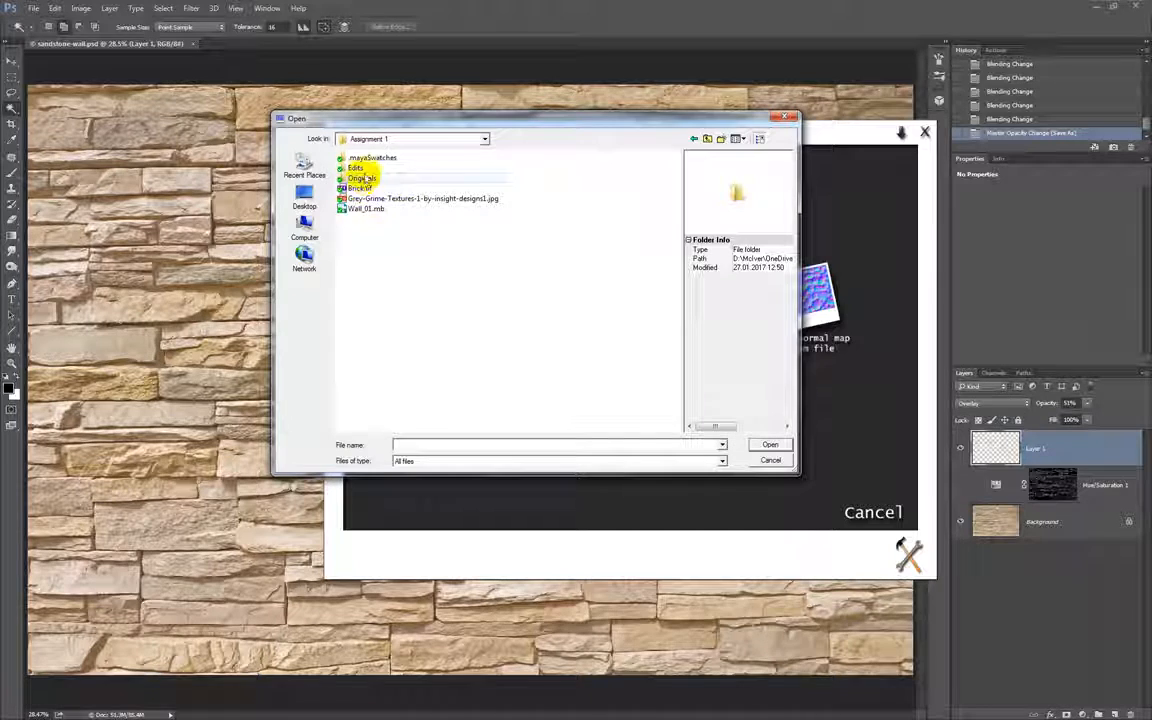
double_click(352, 175)
click(493, 193)
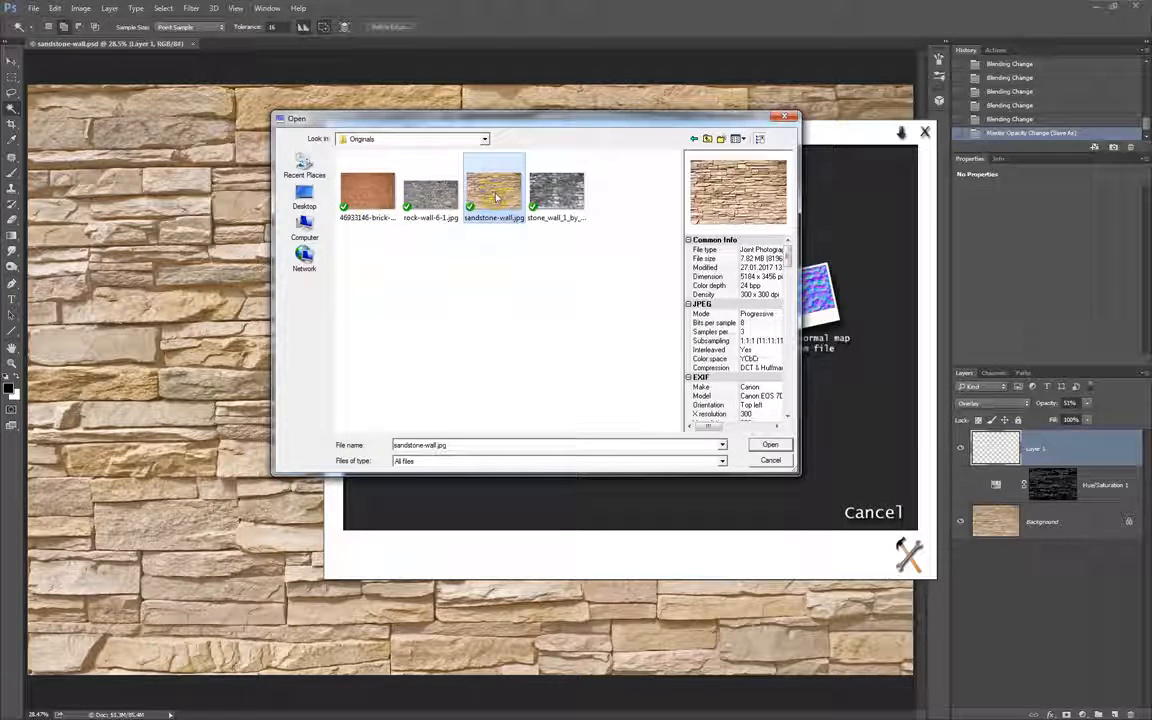
double_click(494, 198)
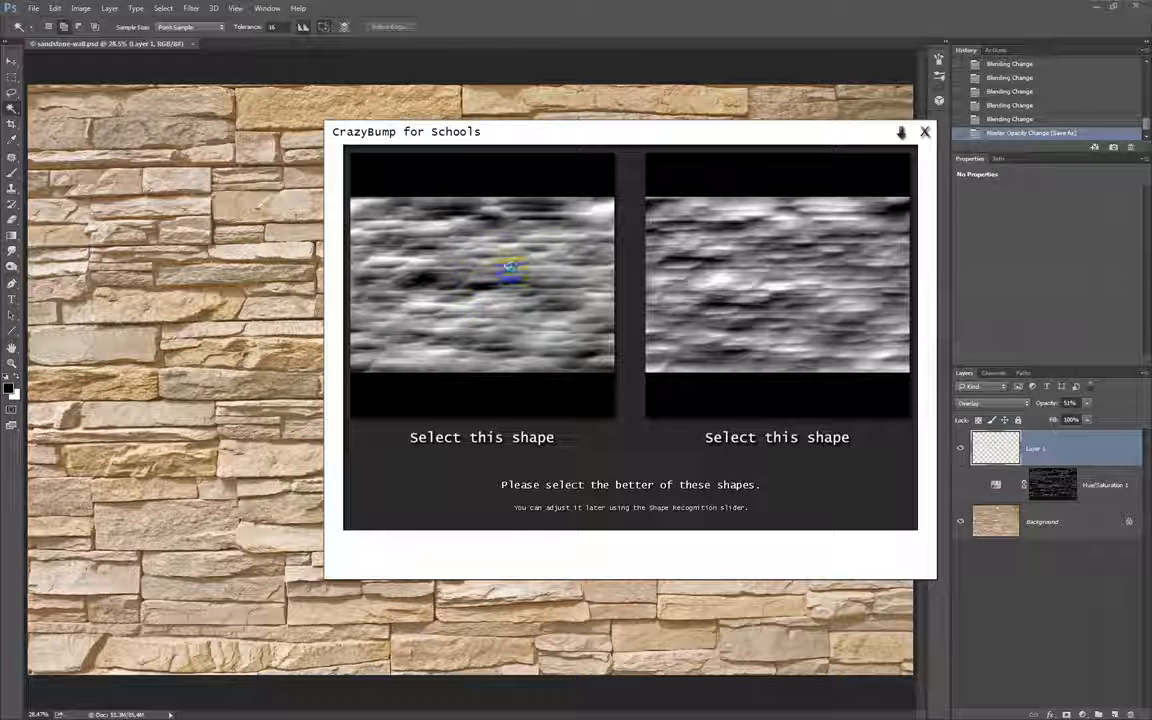
click(478, 276)
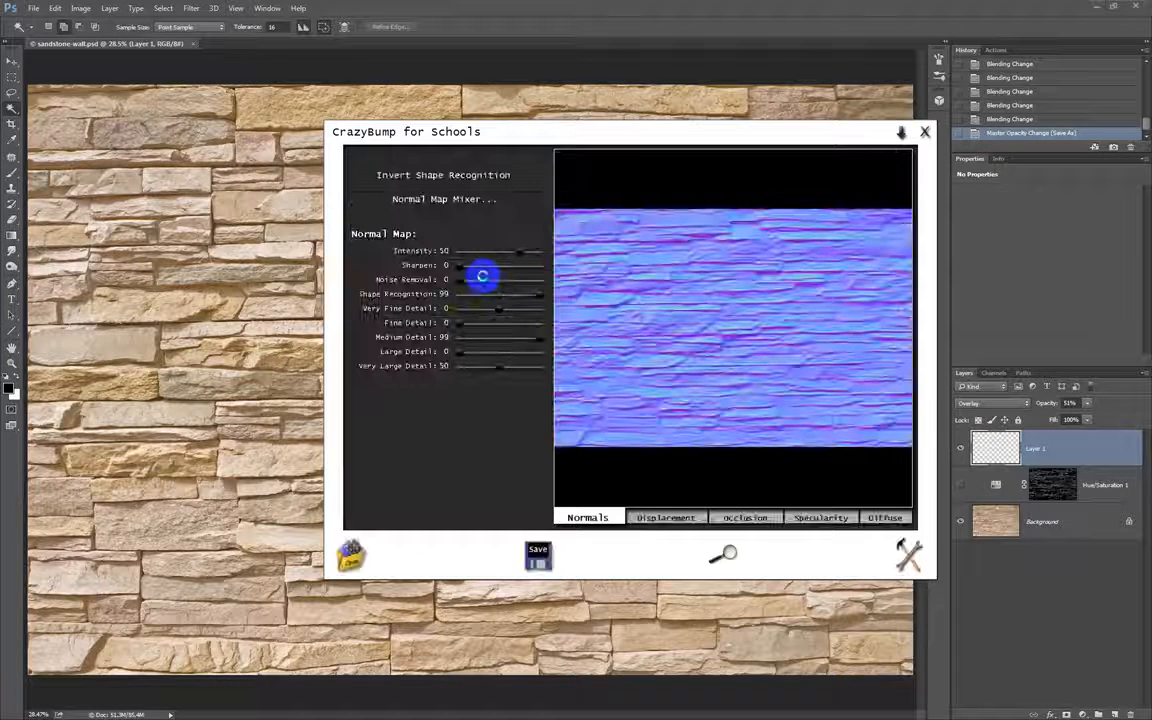
Show the diffuse texture on the ball in the 3D preview.
mouse_move(524, 272)
mouse_down()
mouse_move(502, 182)
mouse_move(498, 71)
mouse_up()
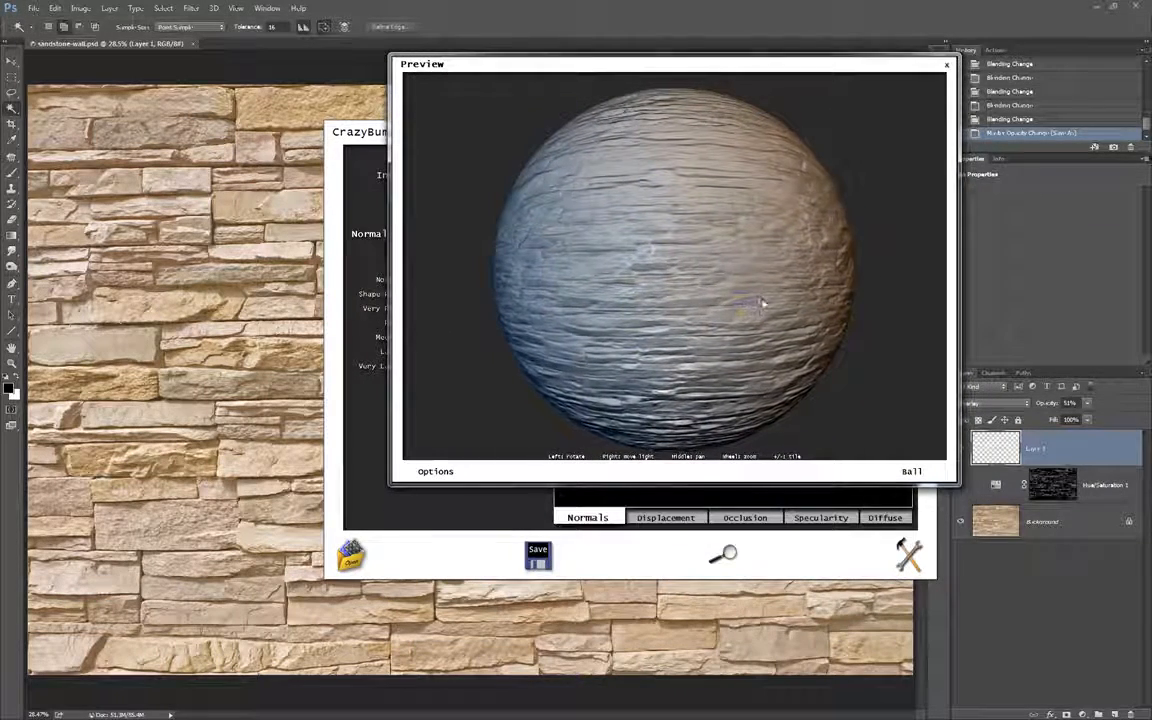
click(430, 469)
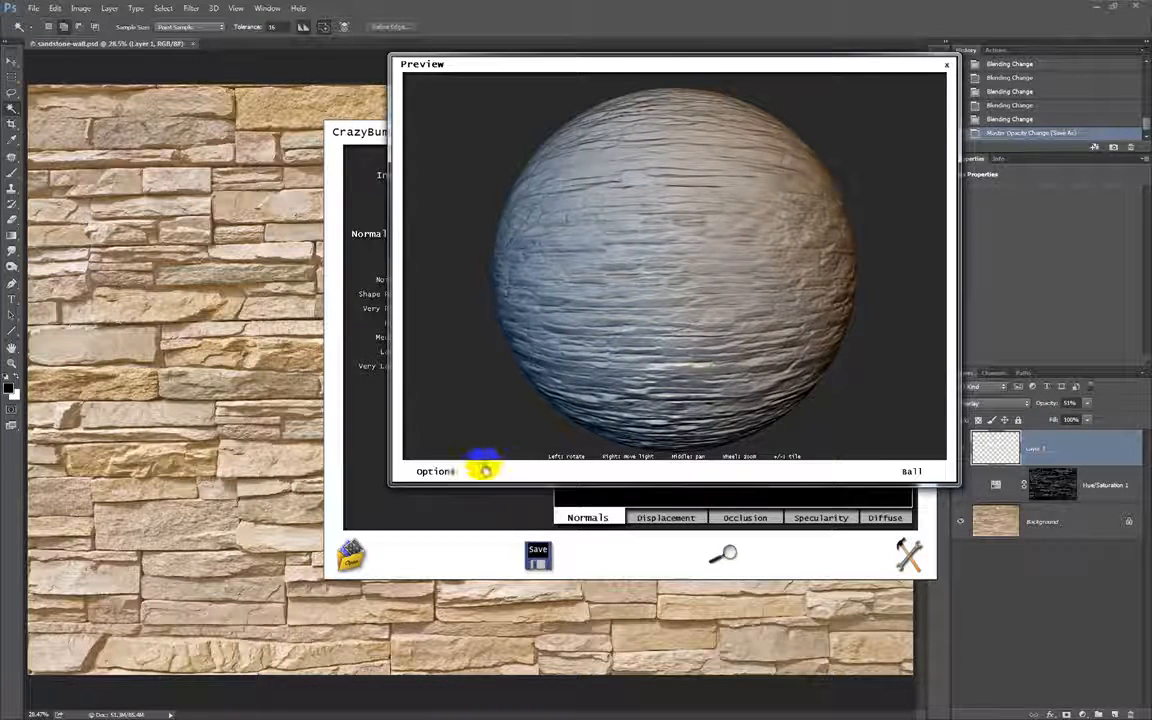
click(430, 471)
click(450, 470)
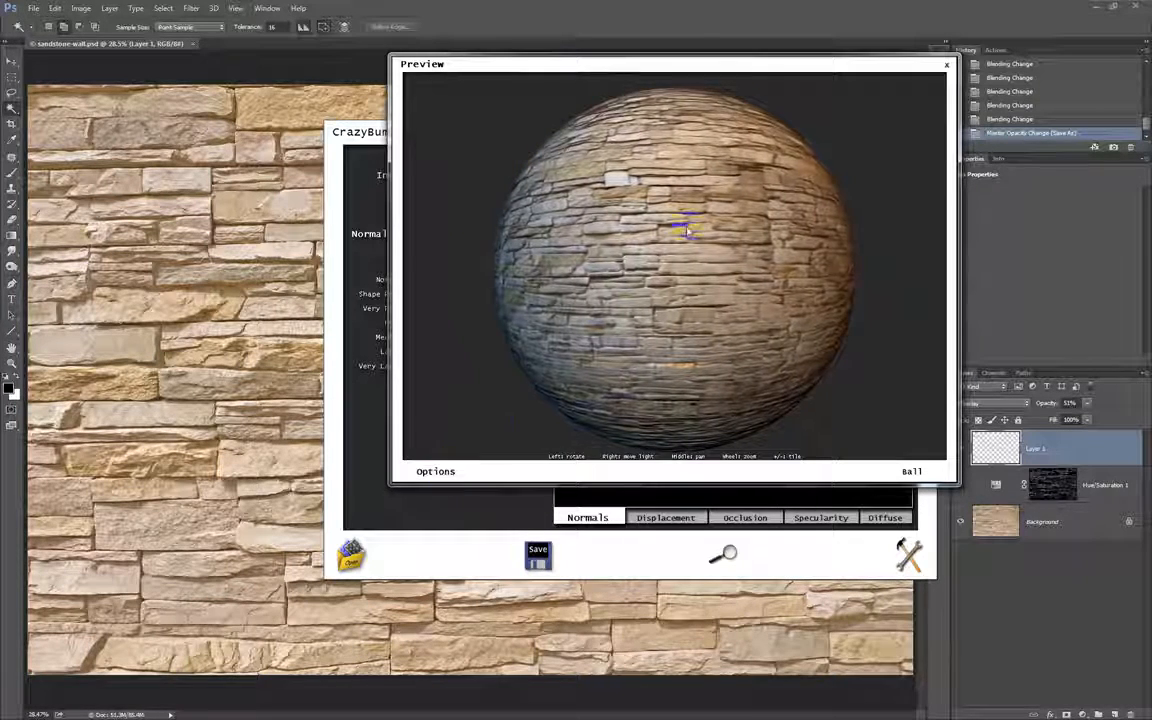
Examine the stone relief on the preview ball under different light directions and viewing angles.
drag(733, 237, 550, 165)
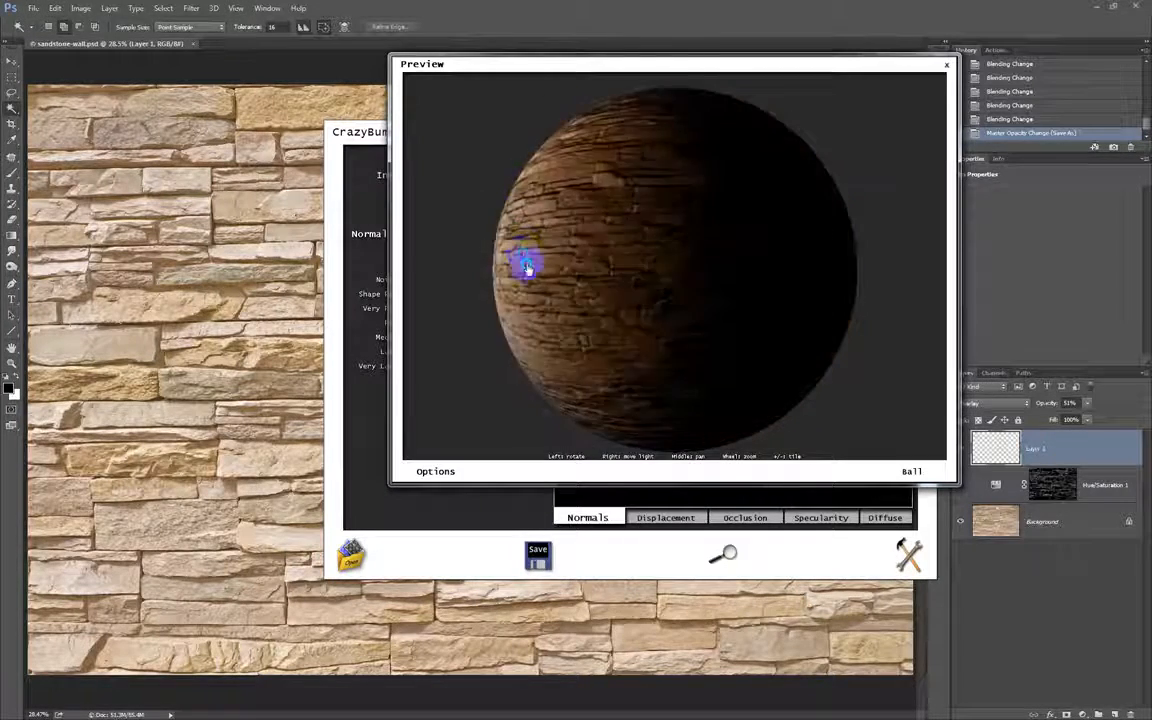
mouse_move(572, 313)
mouse_down()
mouse_move(720, 319)
mouse_move(780, 355)
mouse_up()
drag(845, 292, 842, 233)
mouse_move(708, 172)
mouse_down()
mouse_move(658, 185)
mouse_move(609, 228)
mouse_up()
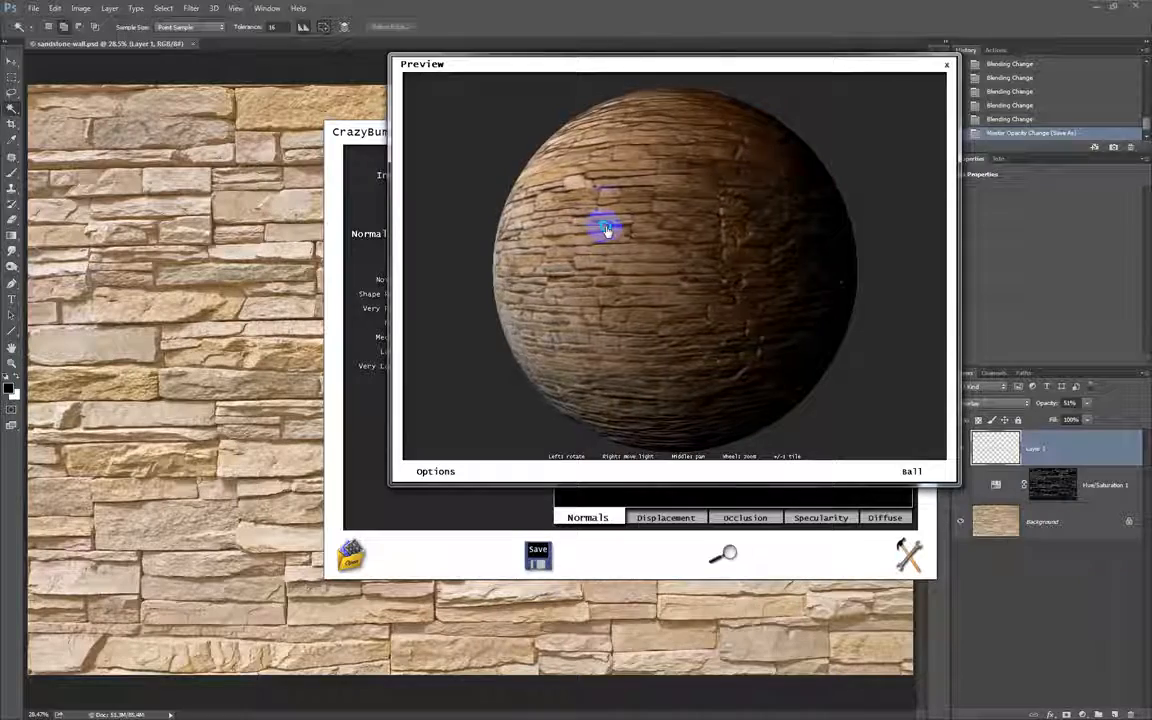
drag(587, 189, 587, 280)
drag(690, 298, 778, 230)
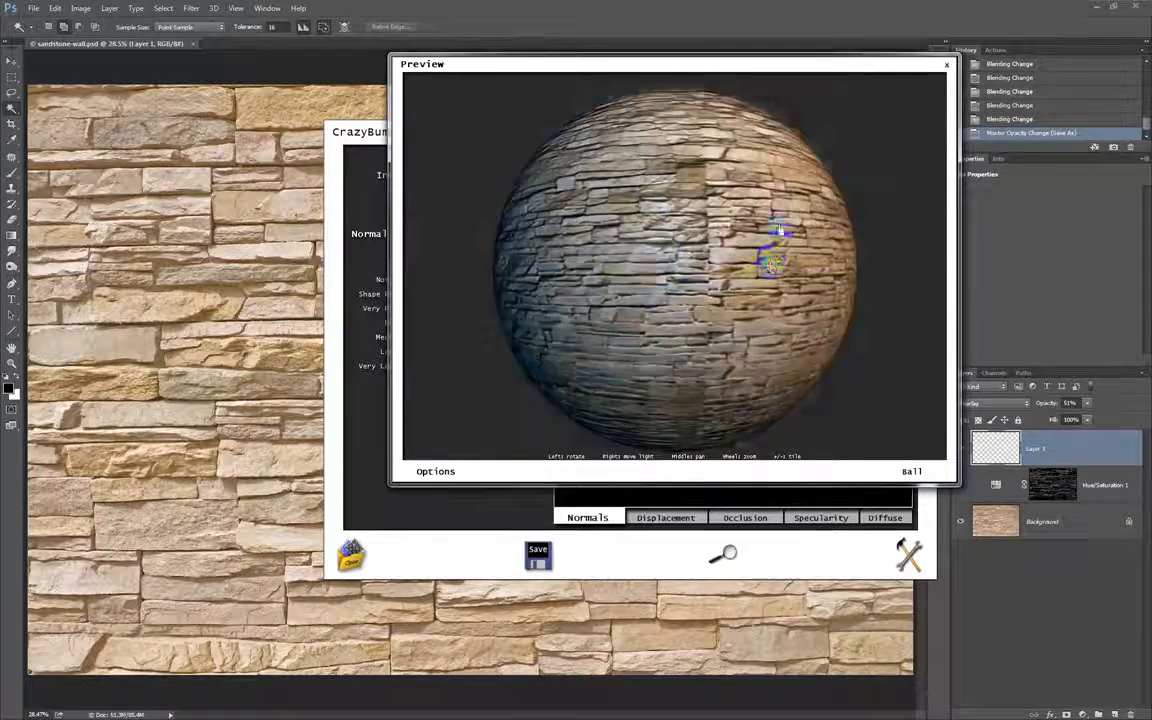
mouse_move(648, 195)
mouse_down()
mouse_move(689, 257)
mouse_move(738, 265)
mouse_move(630, 221)
mouse_move(645, 298)
mouse_move(709, 261)
mouse_up()
drag(624, 276, 757, 268)
drag(695, 235, 688, 322)
drag(691, 186, 737, 189)
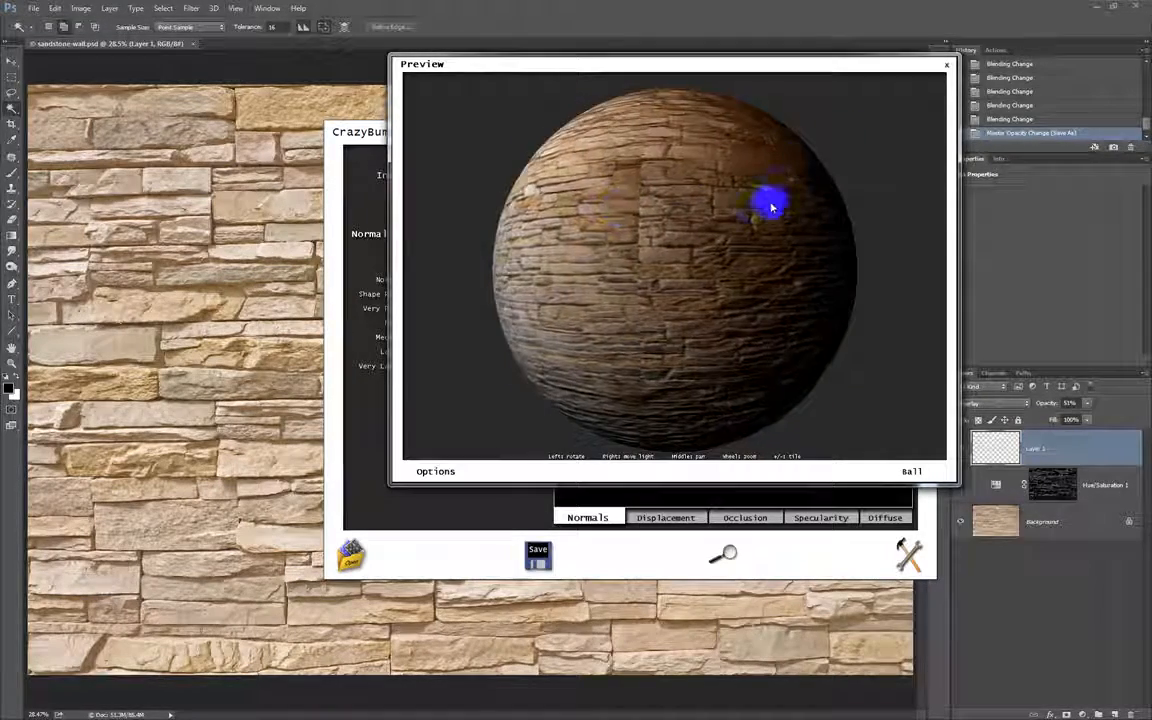
Turn on ambient occlusion in the 3D preview and change the preview shape to Box.
click(435, 471)
click(445, 496)
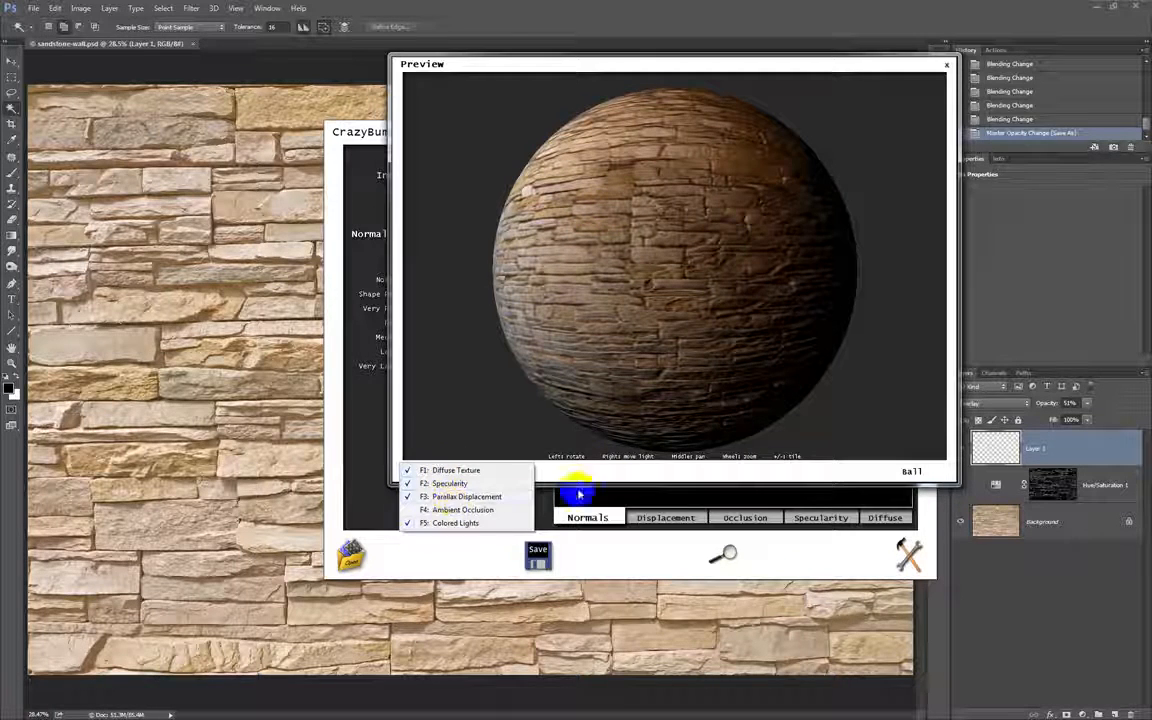
click(430, 509)
click(913, 472)
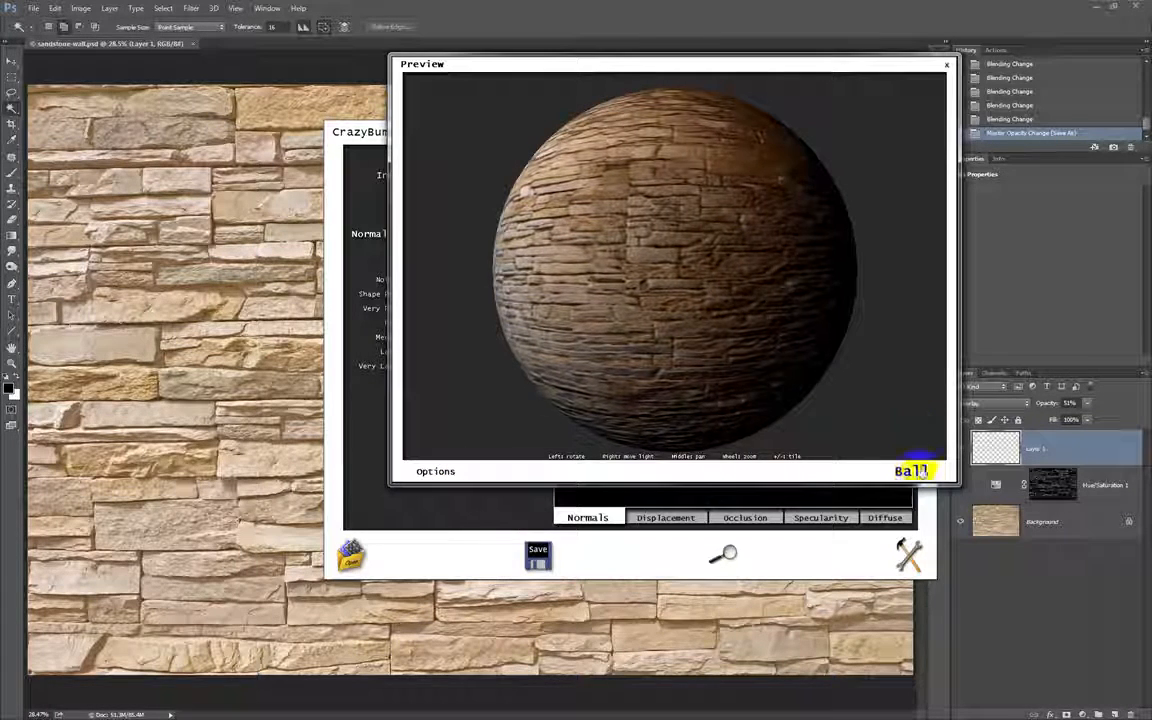
click(913, 472)
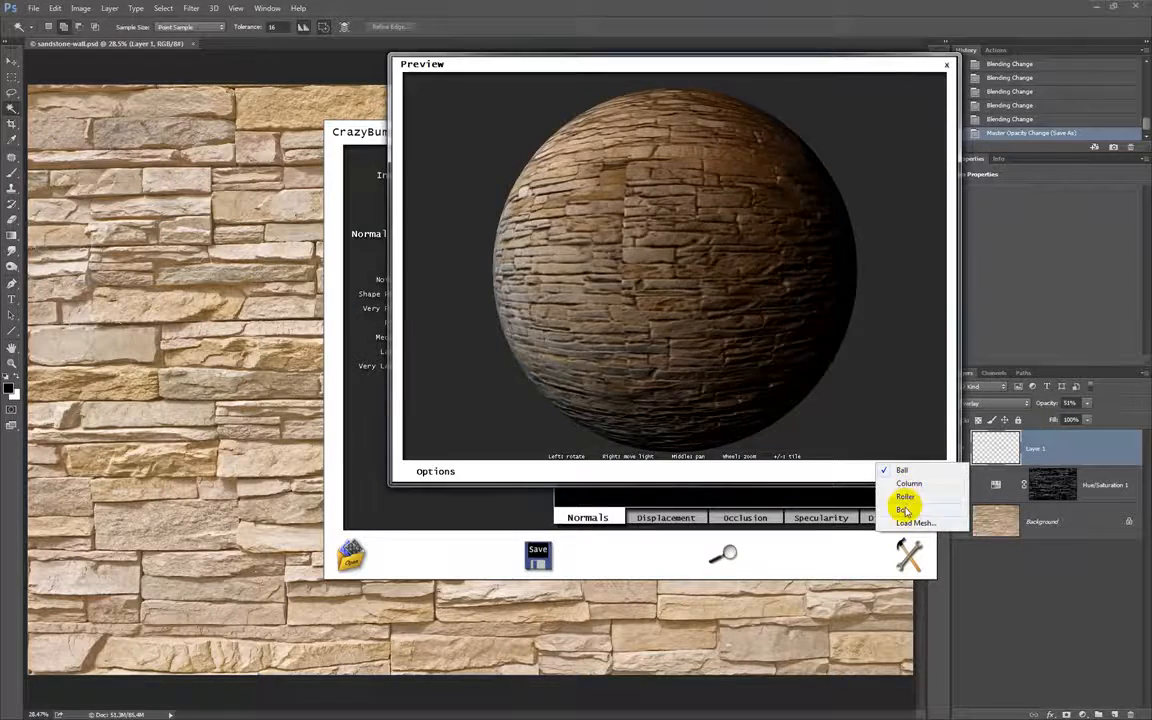
click(903, 509)
Arrange the box preview and the map editing window side by side.
drag(745, 269, 977, 20)
drag(926, 64, 286, 68)
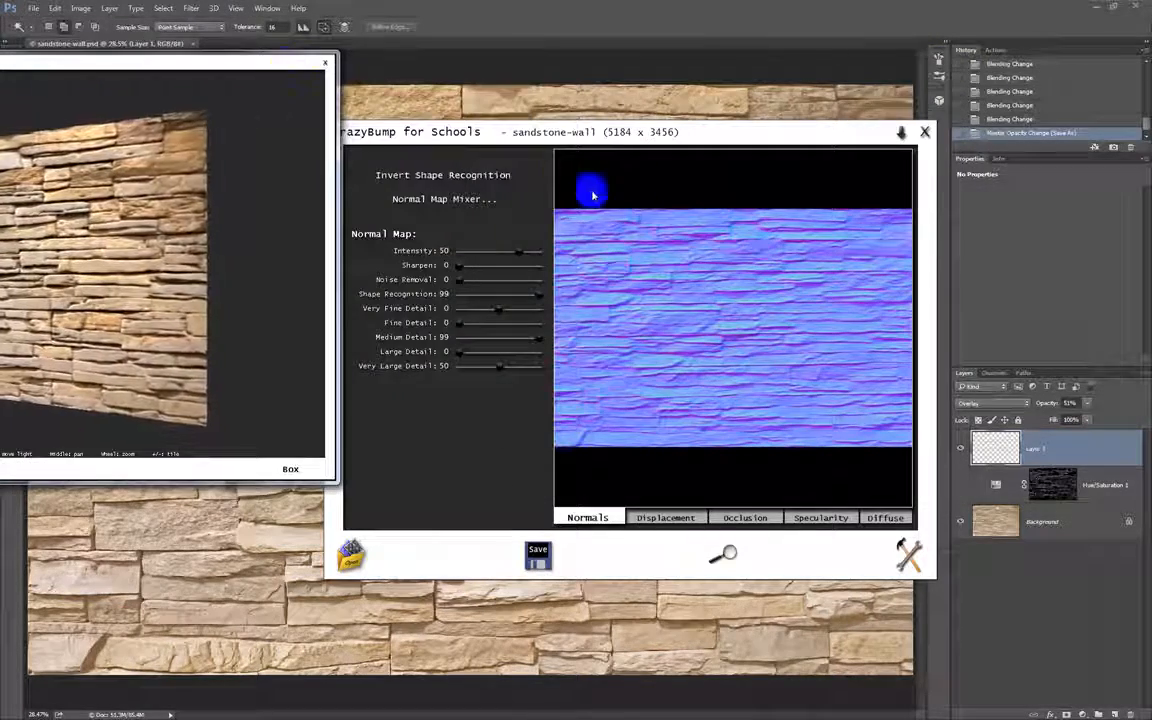
drag(635, 123, 662, 69)
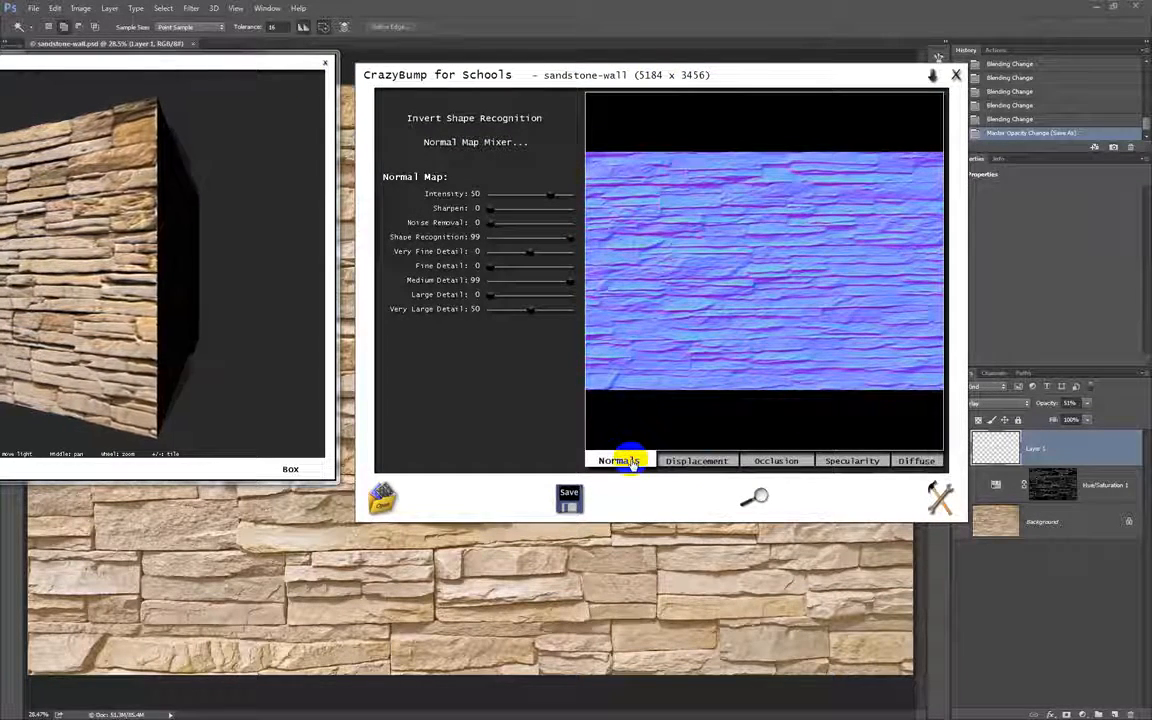
Look through the displacement, occlusion and specularity maps generated for the sandstone wall.
click(684, 466)
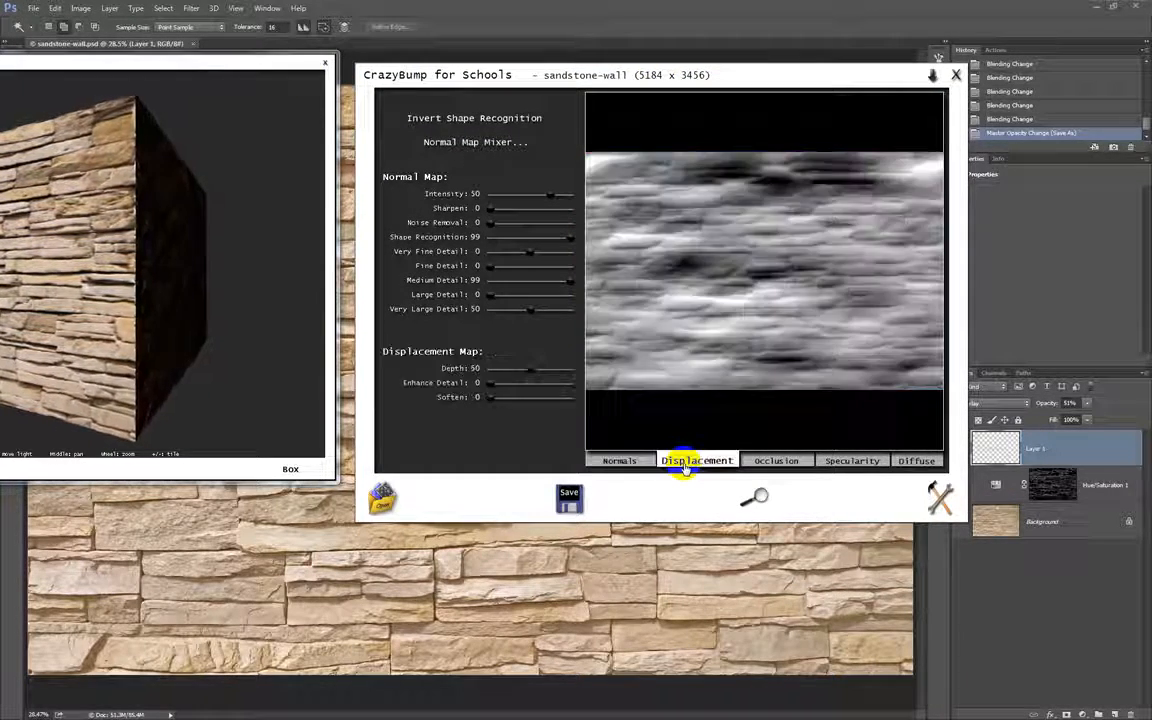
click(788, 466)
click(848, 464)
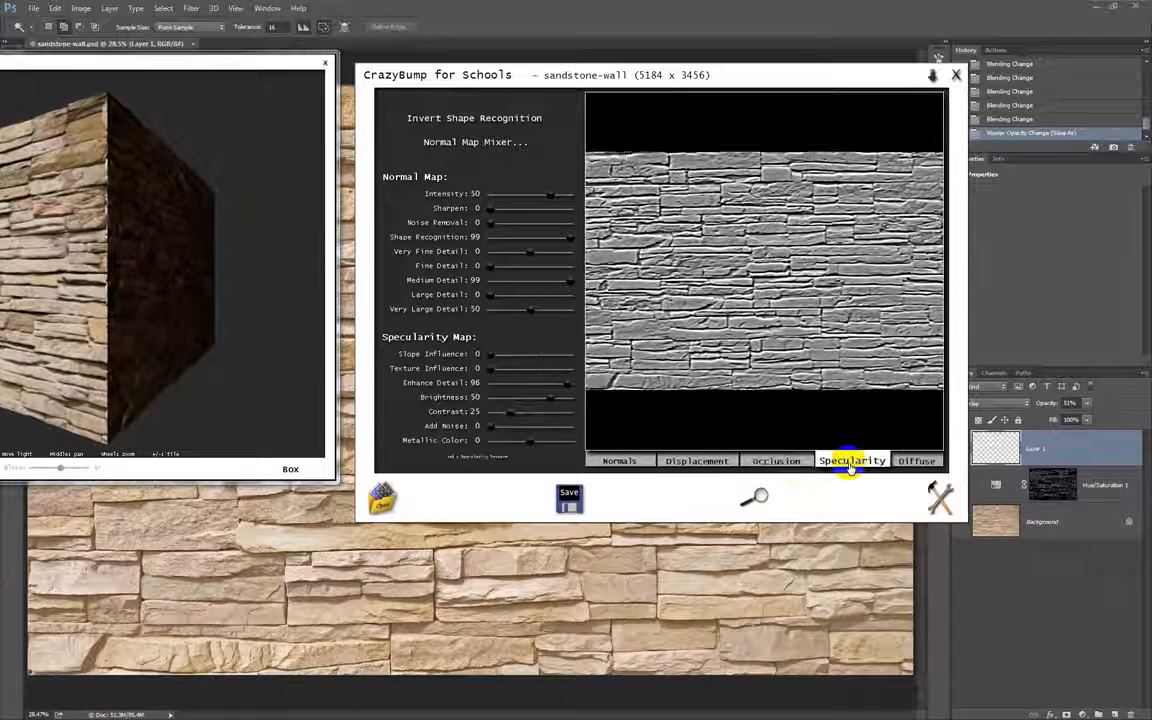
Set Remove Shading to 99 for the diffuse map.
click(915, 463)
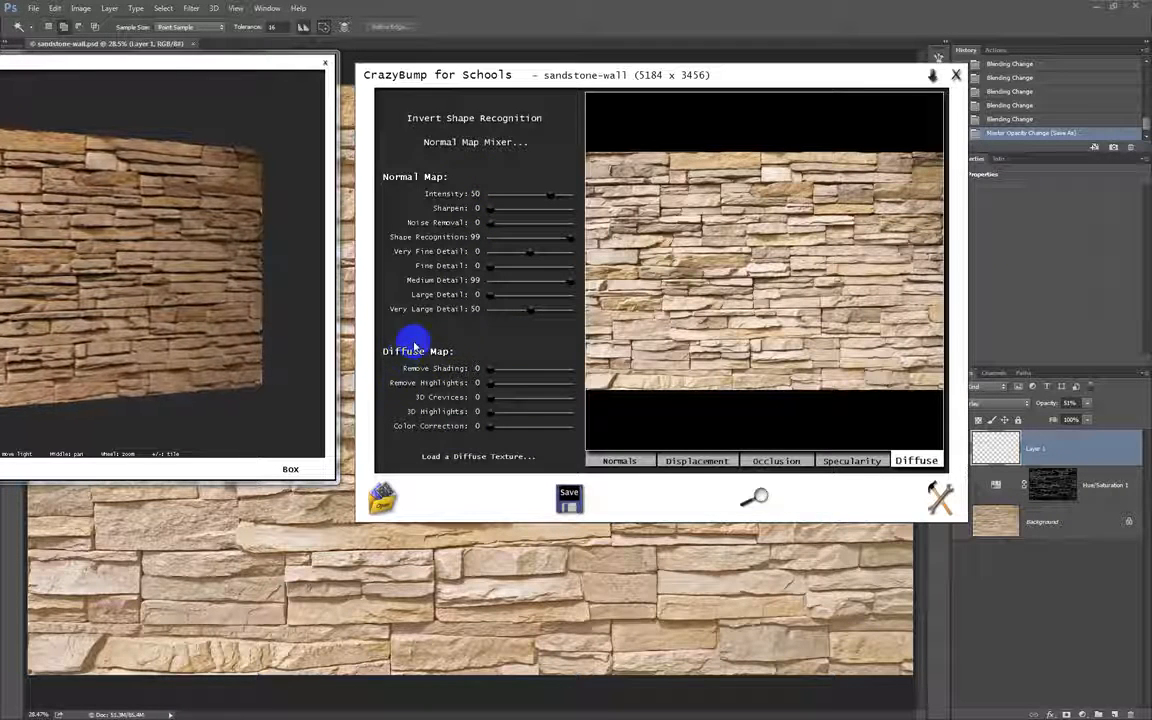
drag(491, 376, 582, 370)
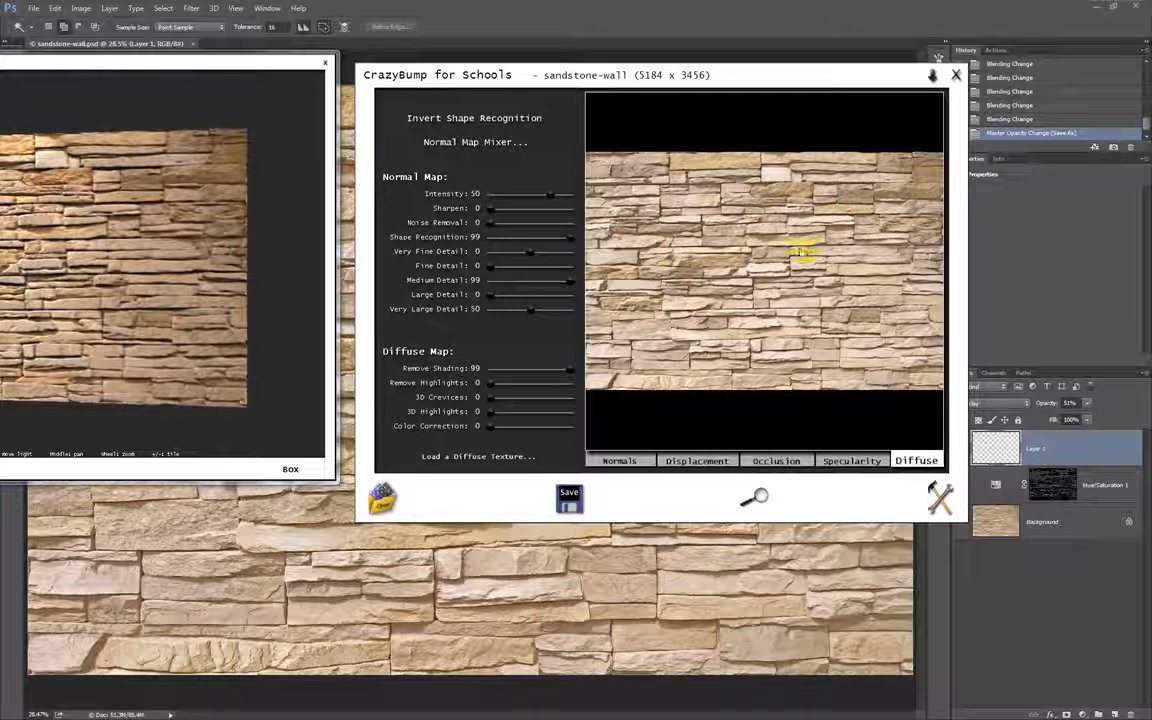
mouse_move(571, 370)
mouse_down()
mouse_move(489, 370)
mouse_move(601, 368)
mouse_up()
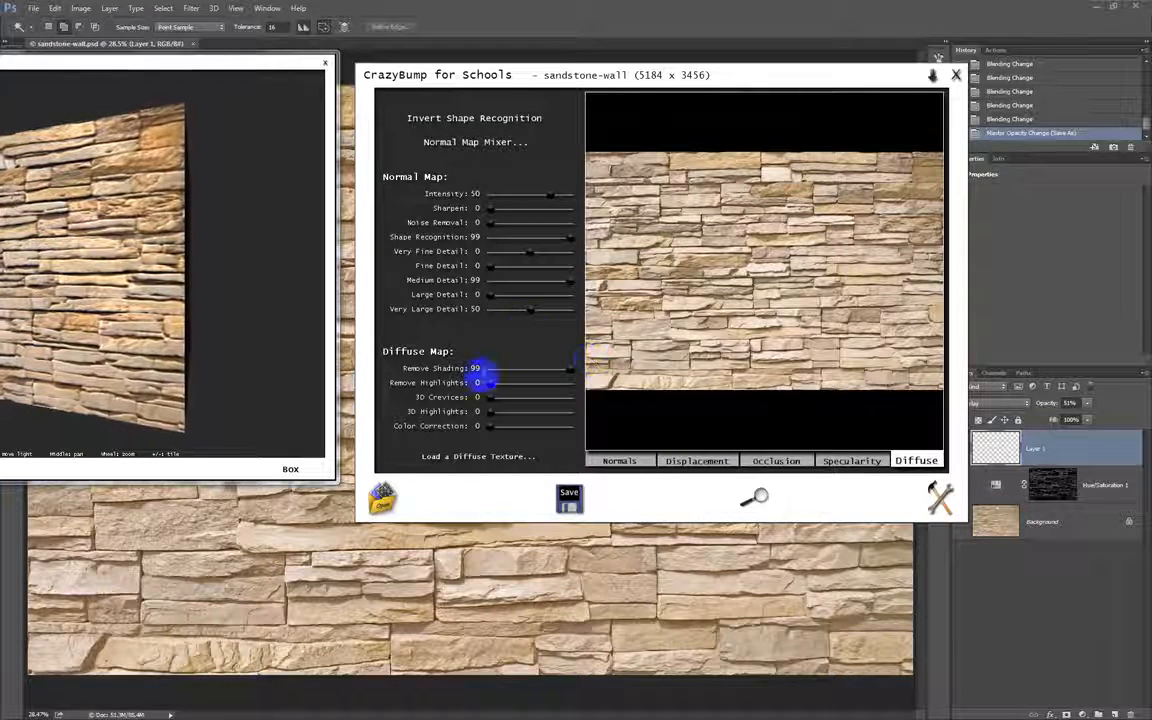
Compare the diffuse map's Remove Highlights at both extremes and settle on a value of 31.
drag(491, 388, 575, 386)
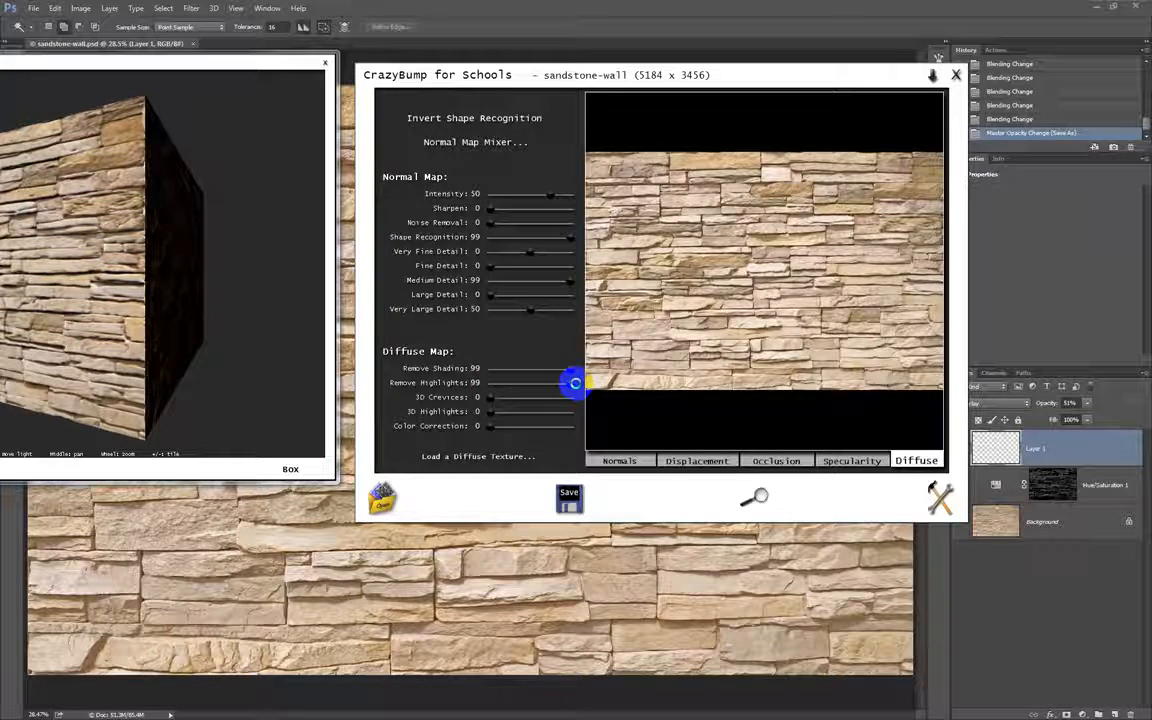
drag(572, 388, 478, 386)
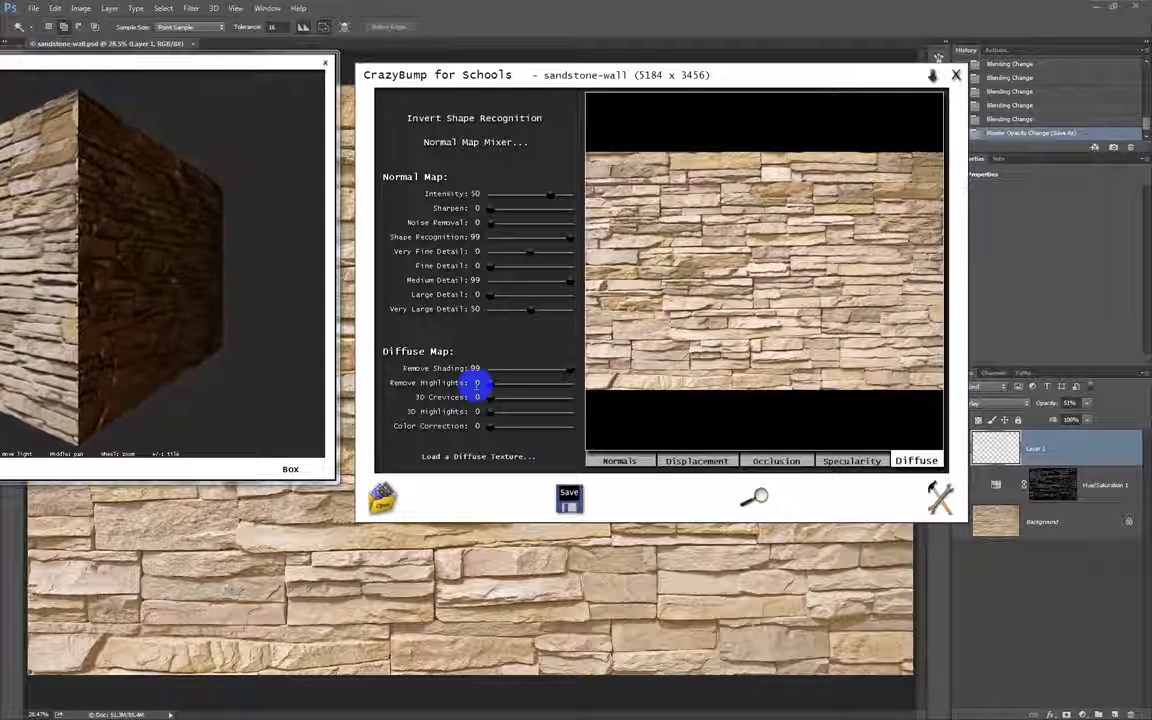
drag(497, 386, 591, 389)
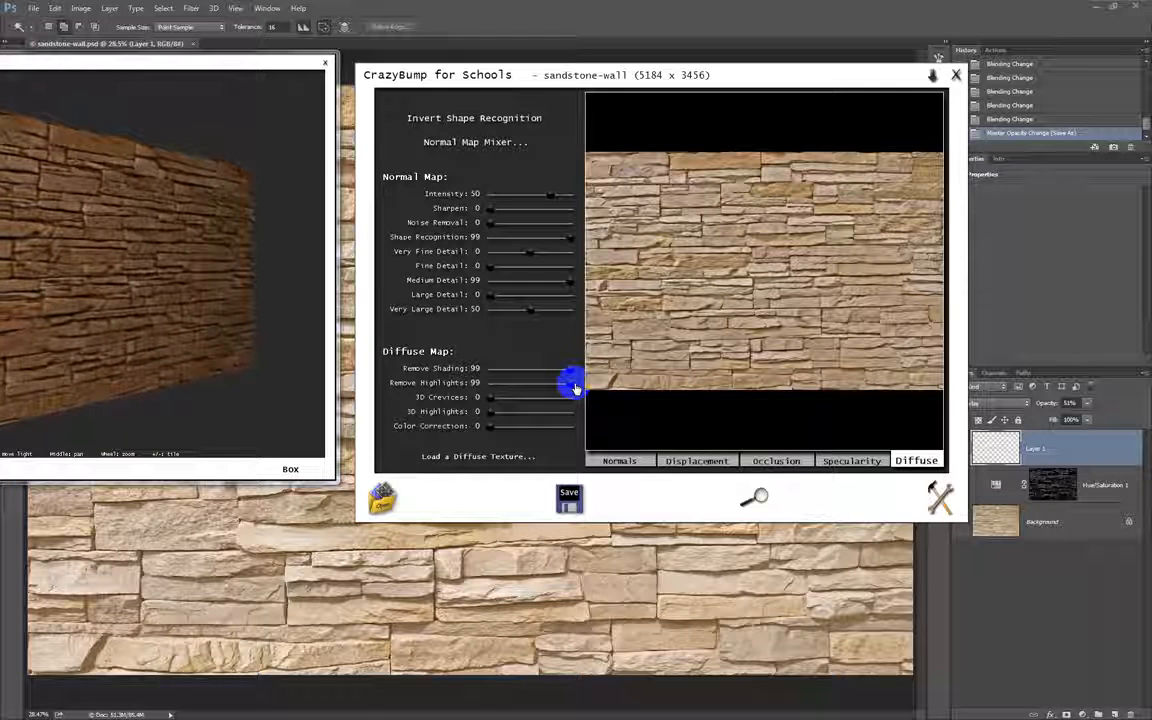
drag(574, 388, 535, 386)
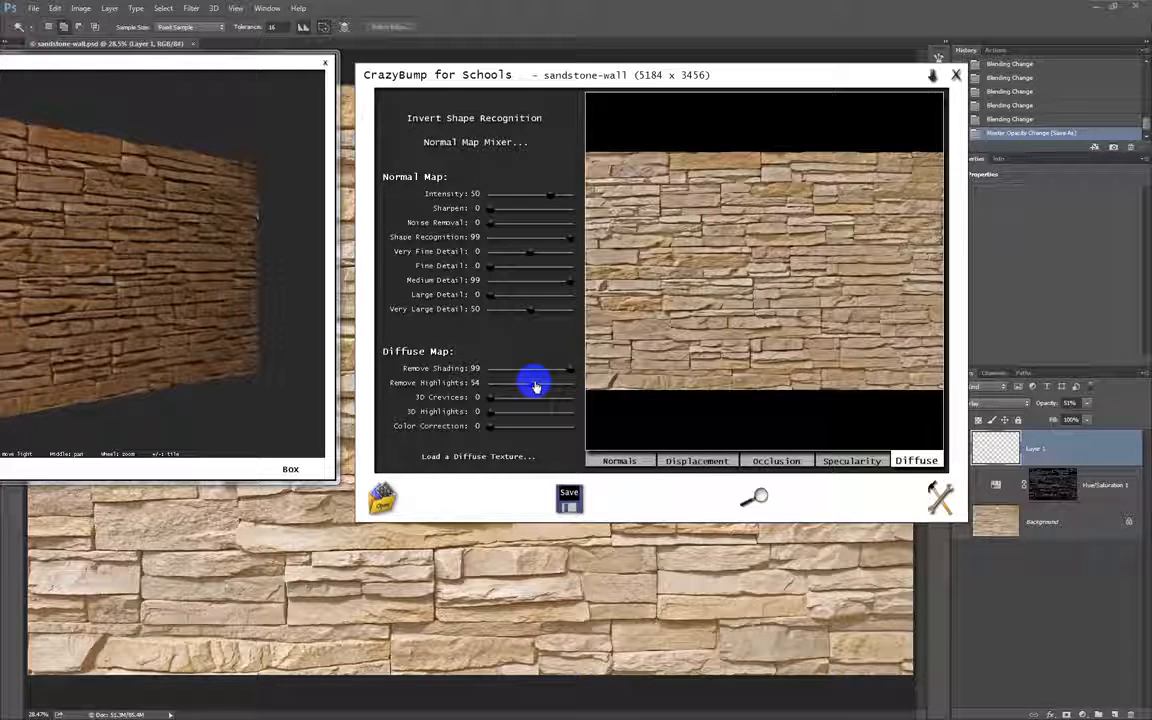
mouse_move(535, 386)
mouse_down()
mouse_move(490, 378)
mouse_move(516, 381)
mouse_up()
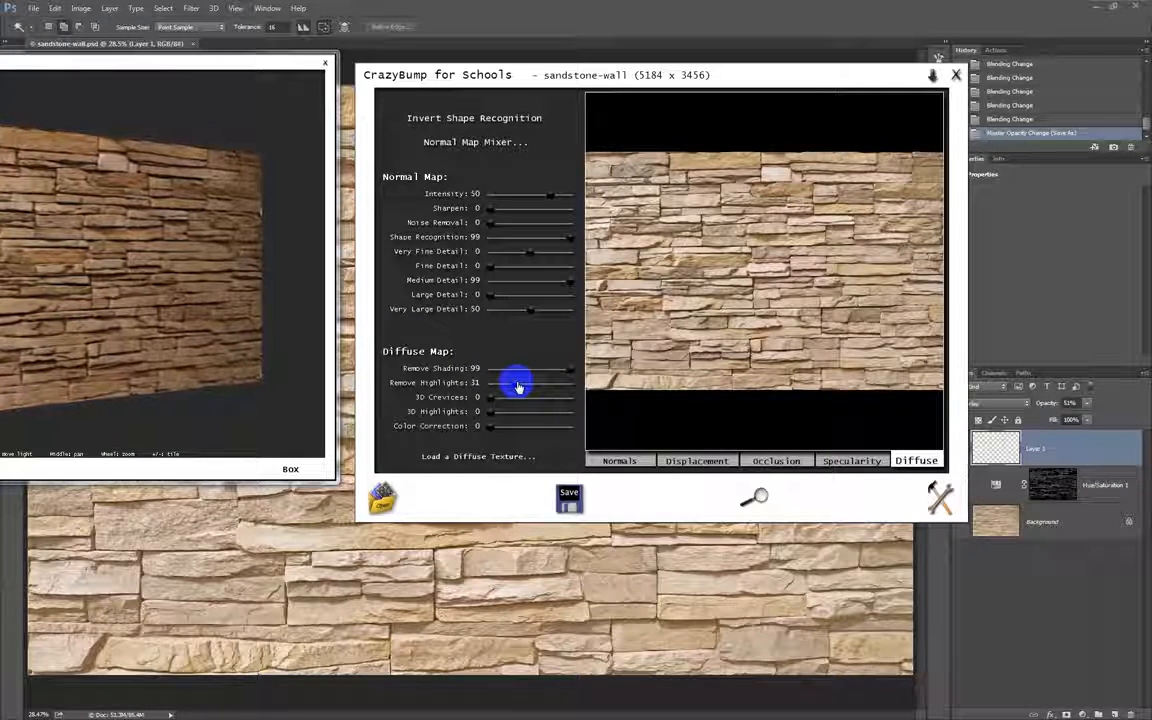
Try the diffuse map's 3D Crevices at 99, reset it to 0, and set 3D Highlights to 99.
drag(491, 400, 577, 400)
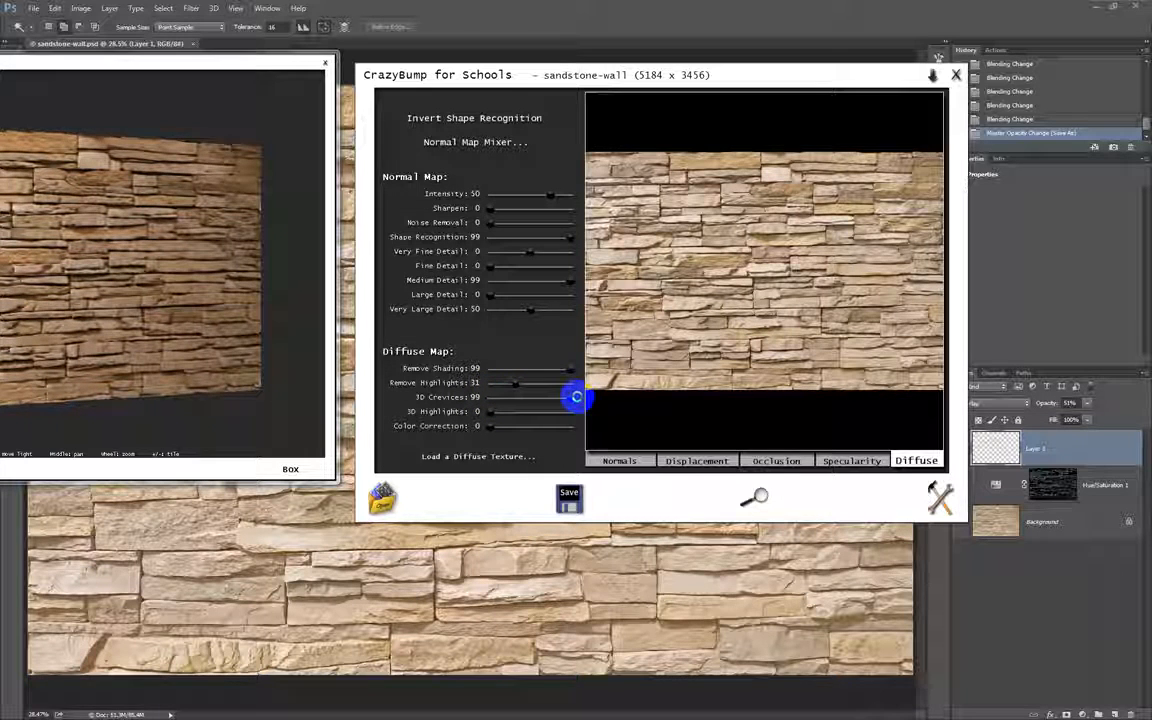
drag(577, 400, 472, 397)
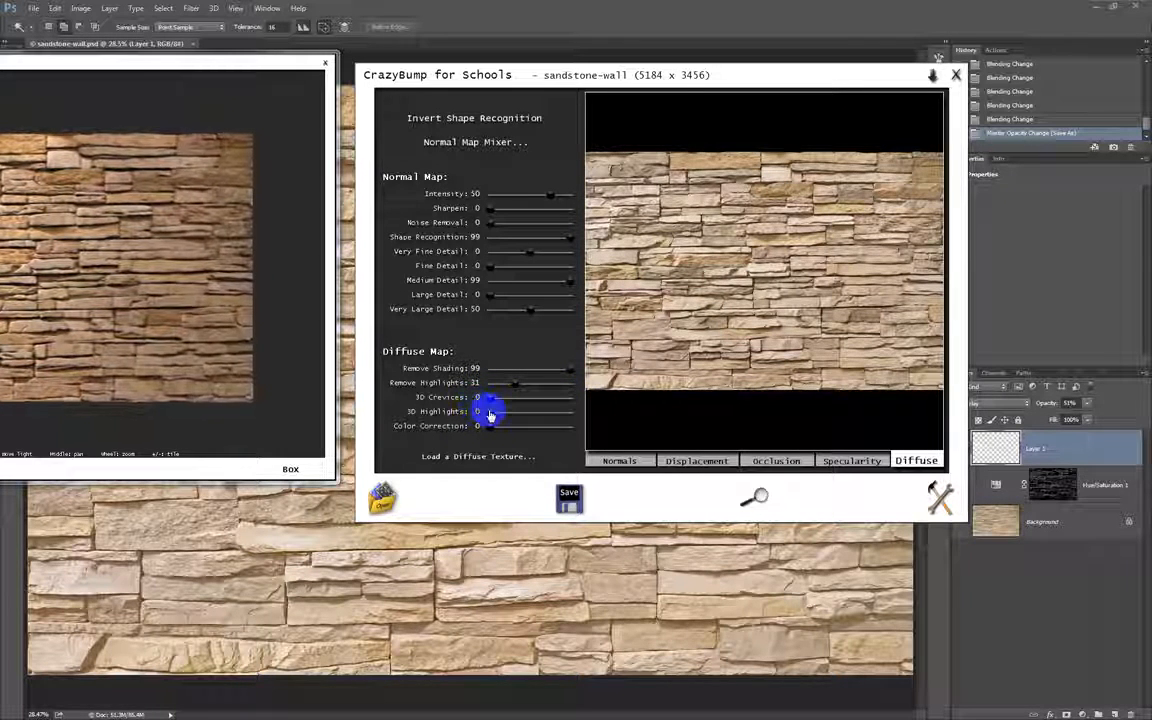
drag(490, 415, 588, 411)
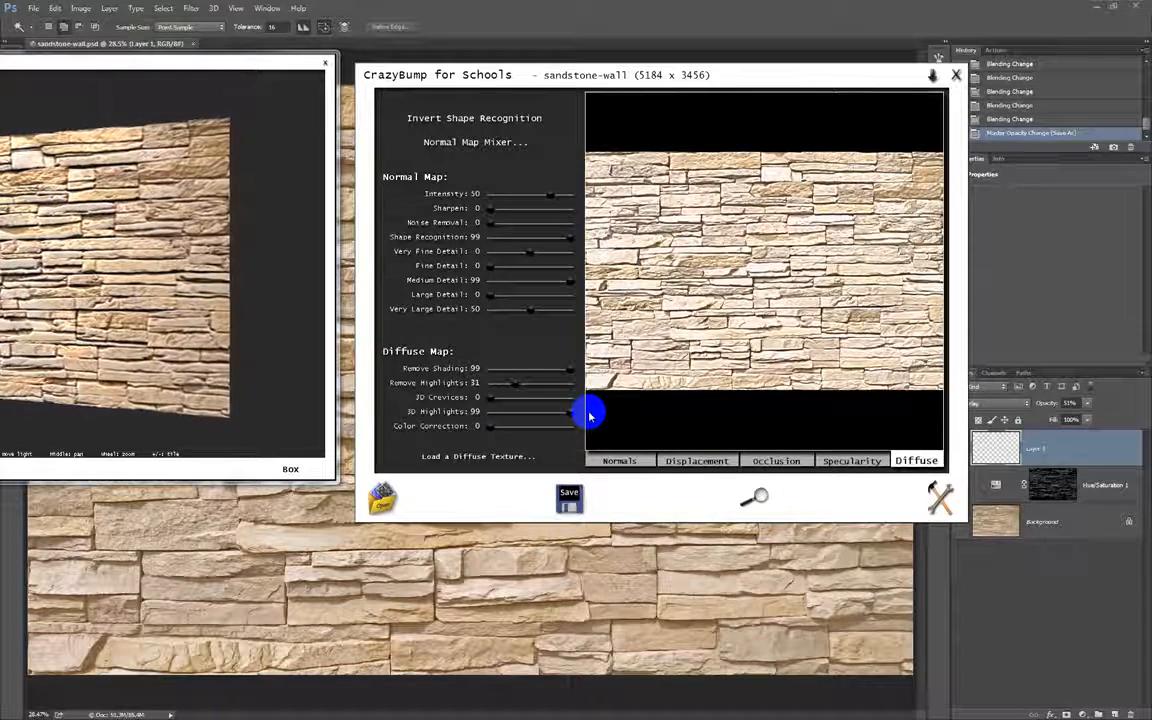
Reset the diffuse map's 3D Highlights to 0, try Color Correction at 99, and return it and Remove Highlights to 0.
drag(585, 415, 480, 414)
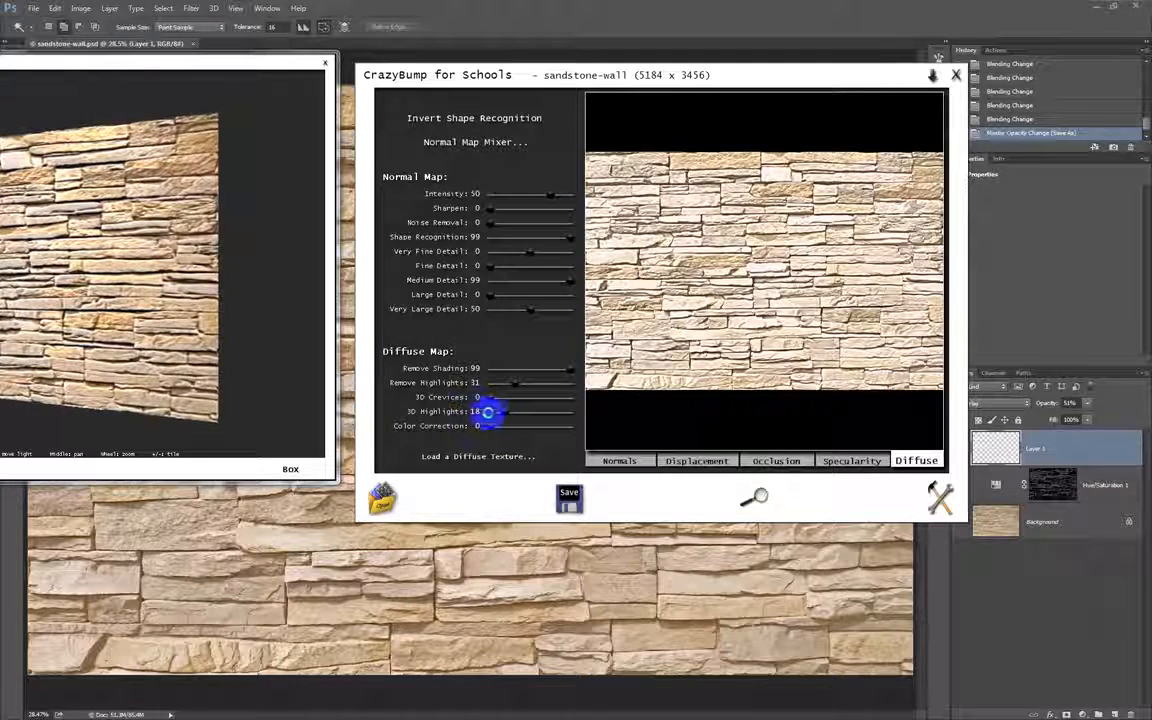
drag(505, 414, 490, 418)
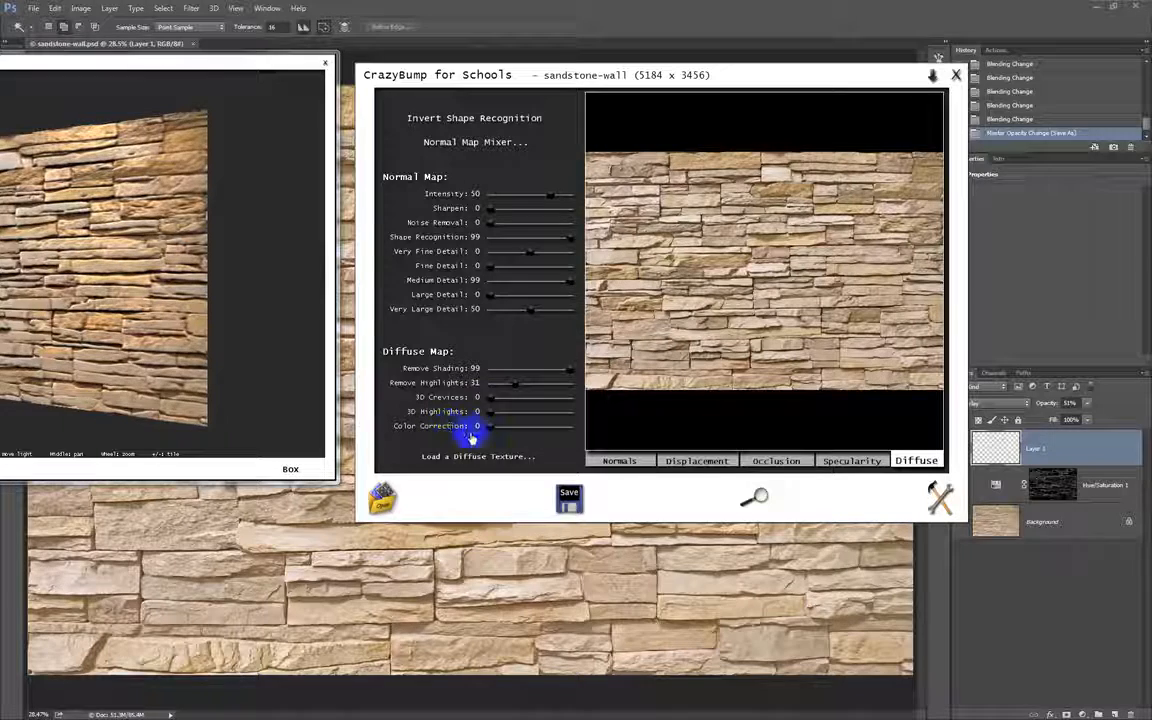
drag(492, 425, 578, 430)
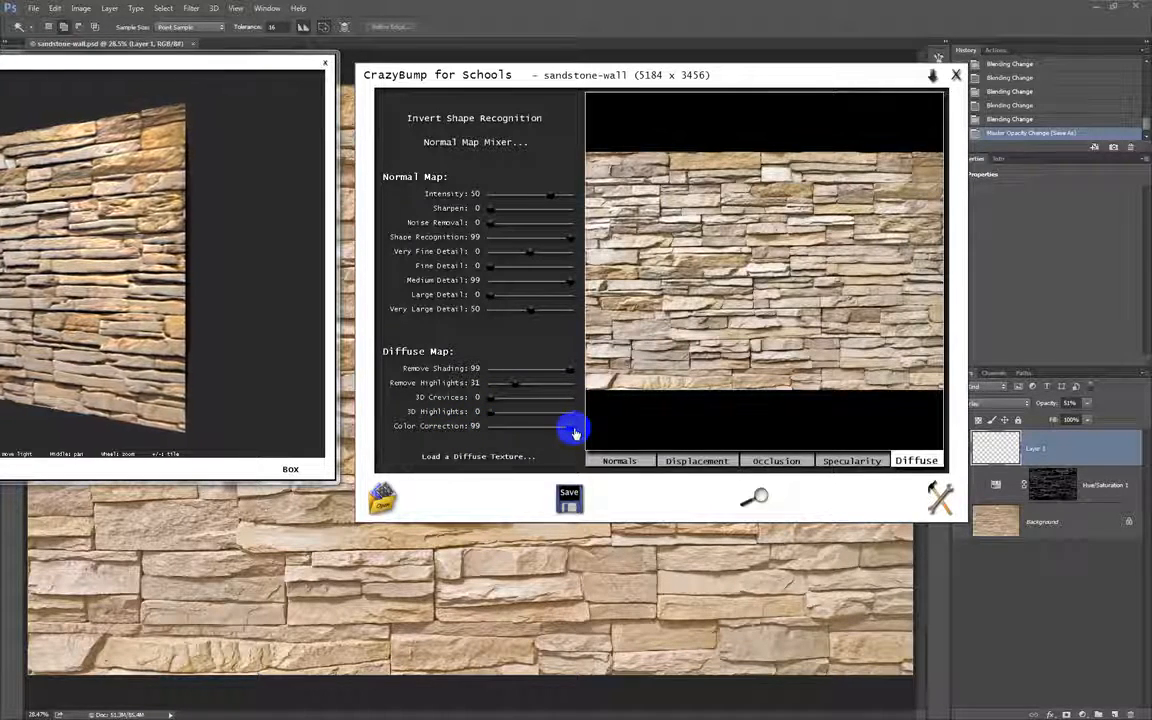
drag(573, 432, 480, 426)
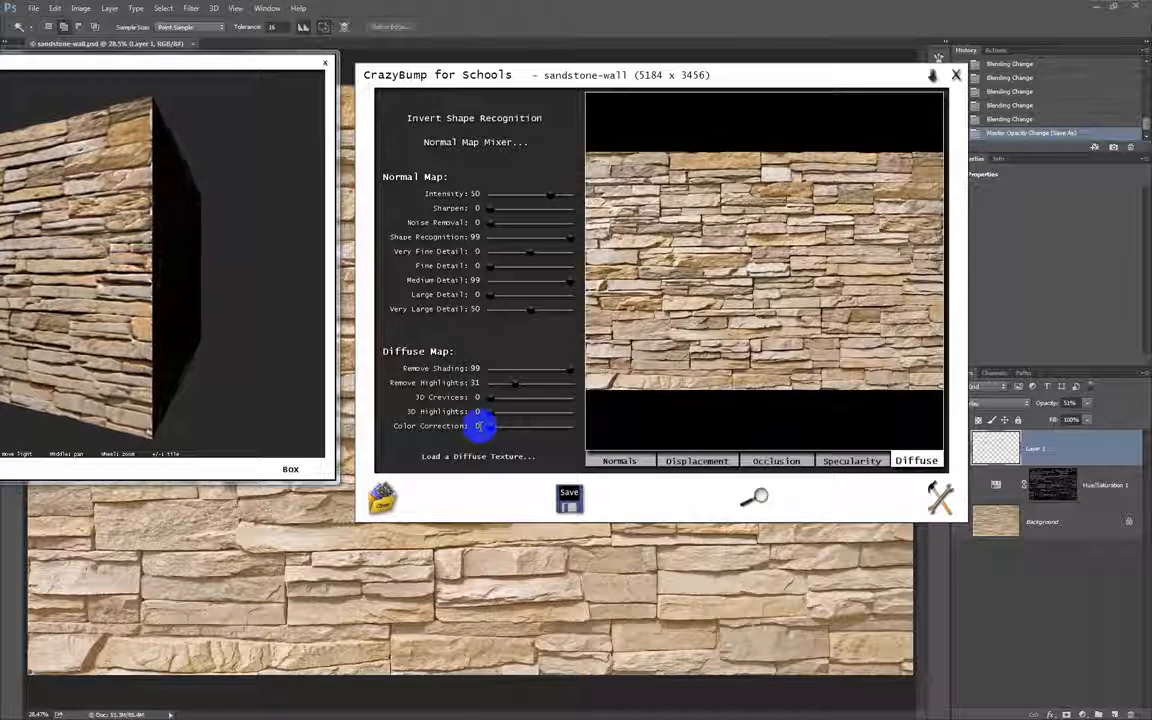
drag(507, 386, 481, 386)
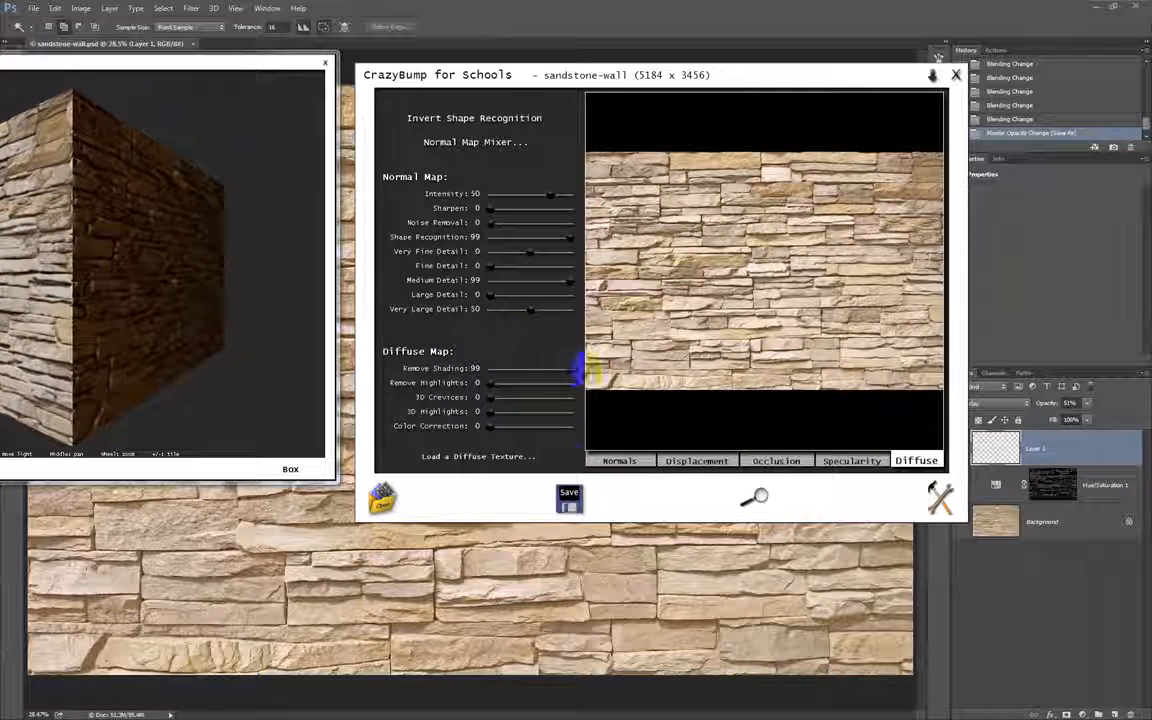
Copy the diffuse map to the clipboard and paste it into sandstone-wall.psd in Photoshop as a new layer.
click(570, 497)
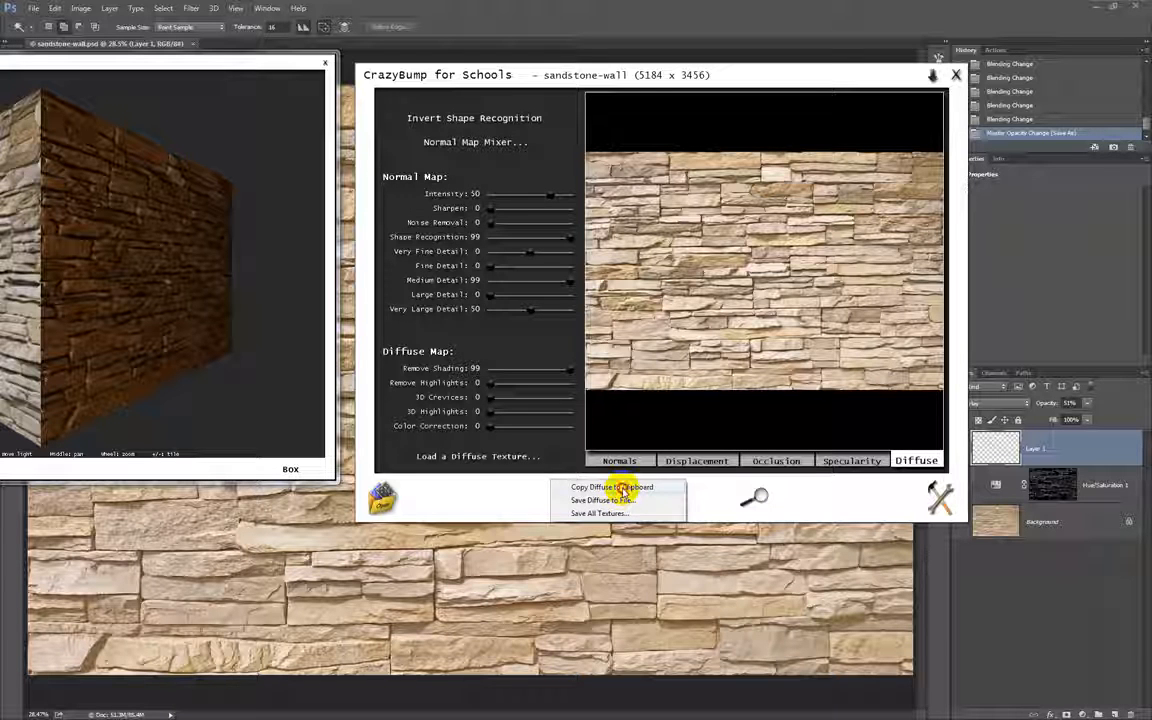
click(622, 488)
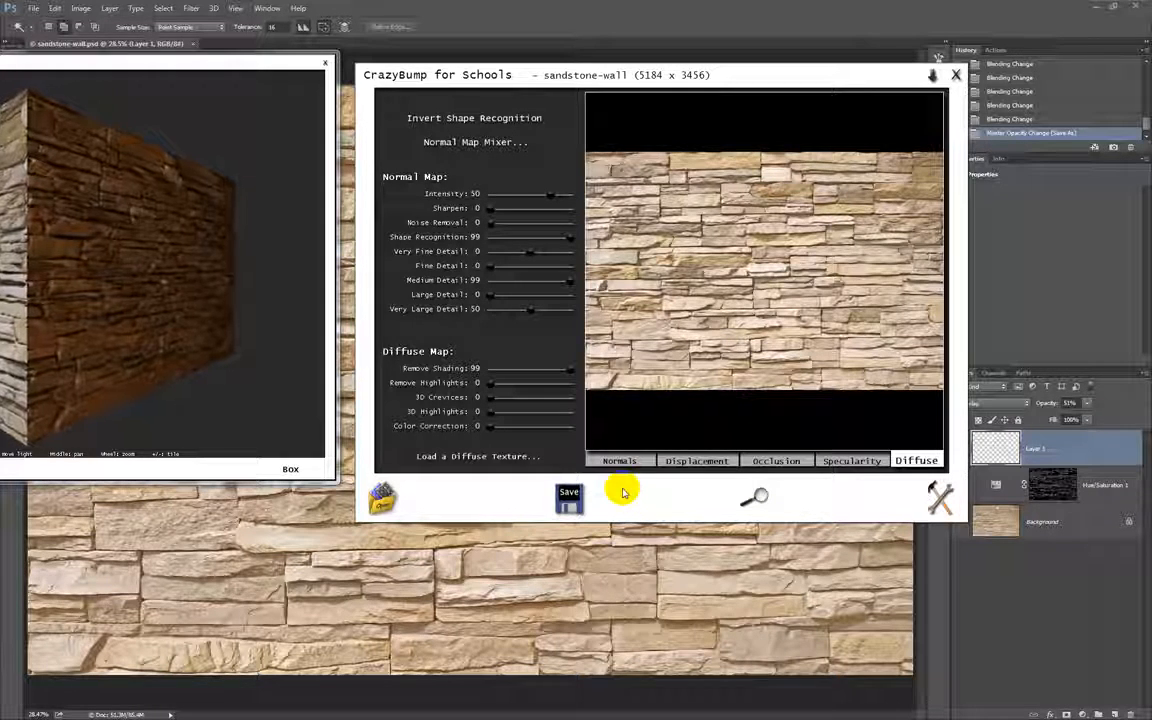
click(548, 33)
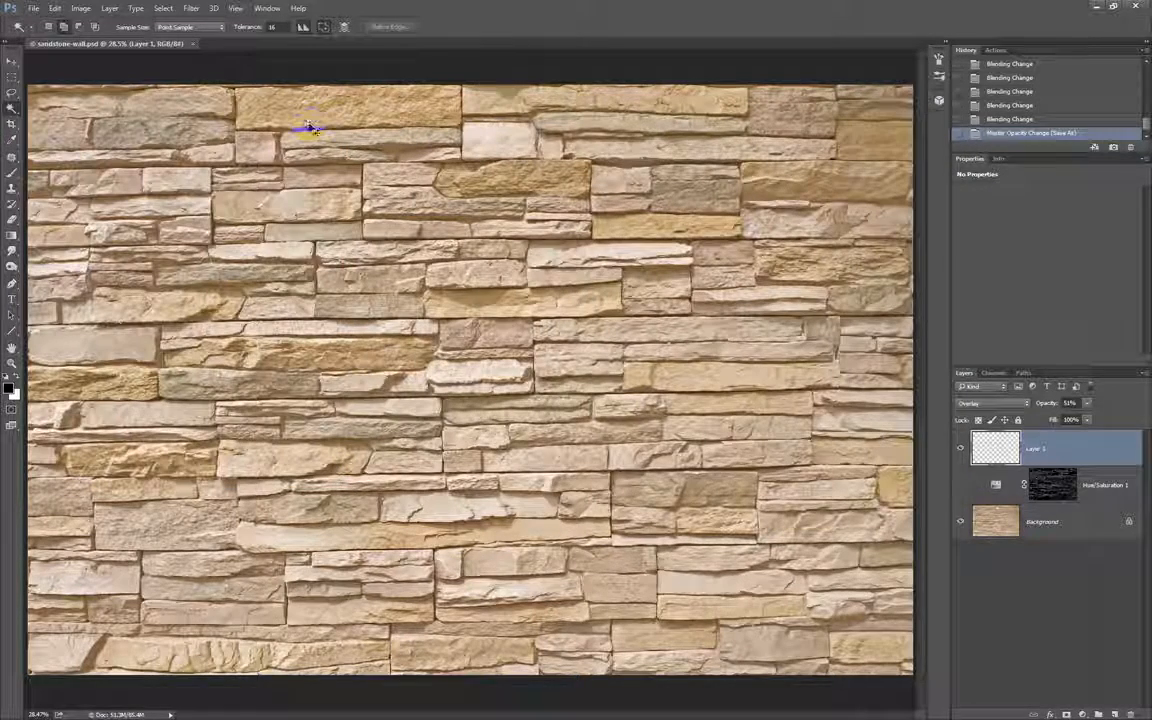
key(ctrl+v)
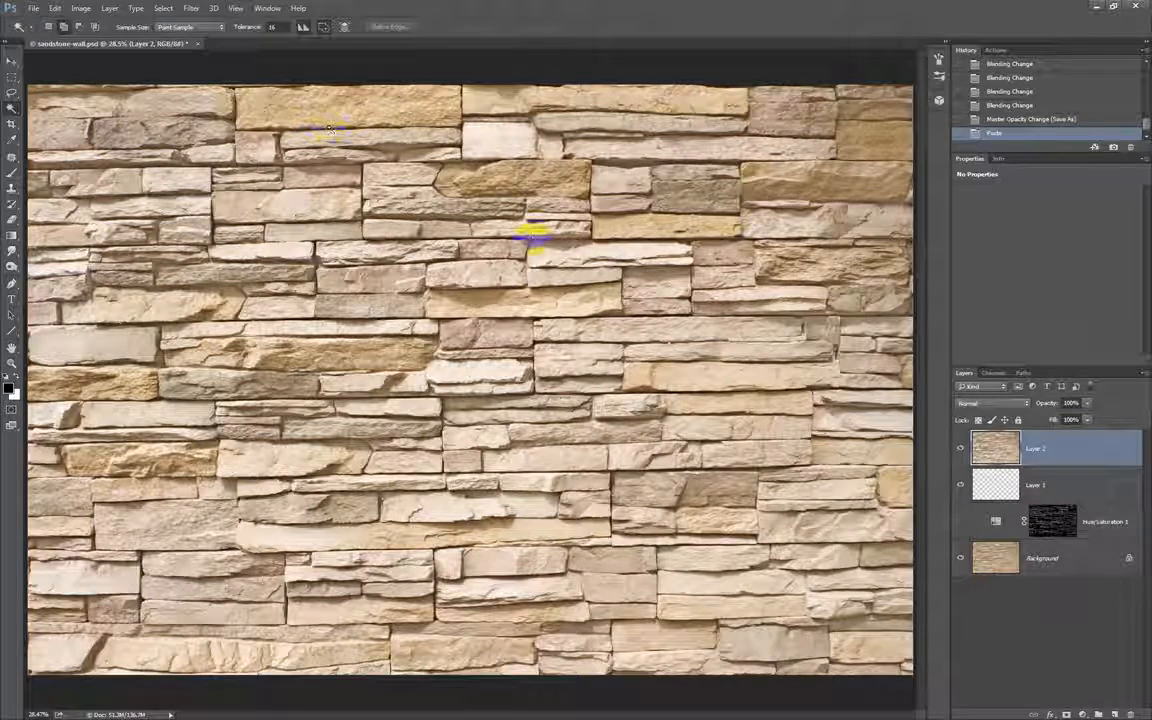
Toggle the pasted diffuse layer's visibility several times to compare it with the original wall image.
click(961, 449)
click(961, 449)
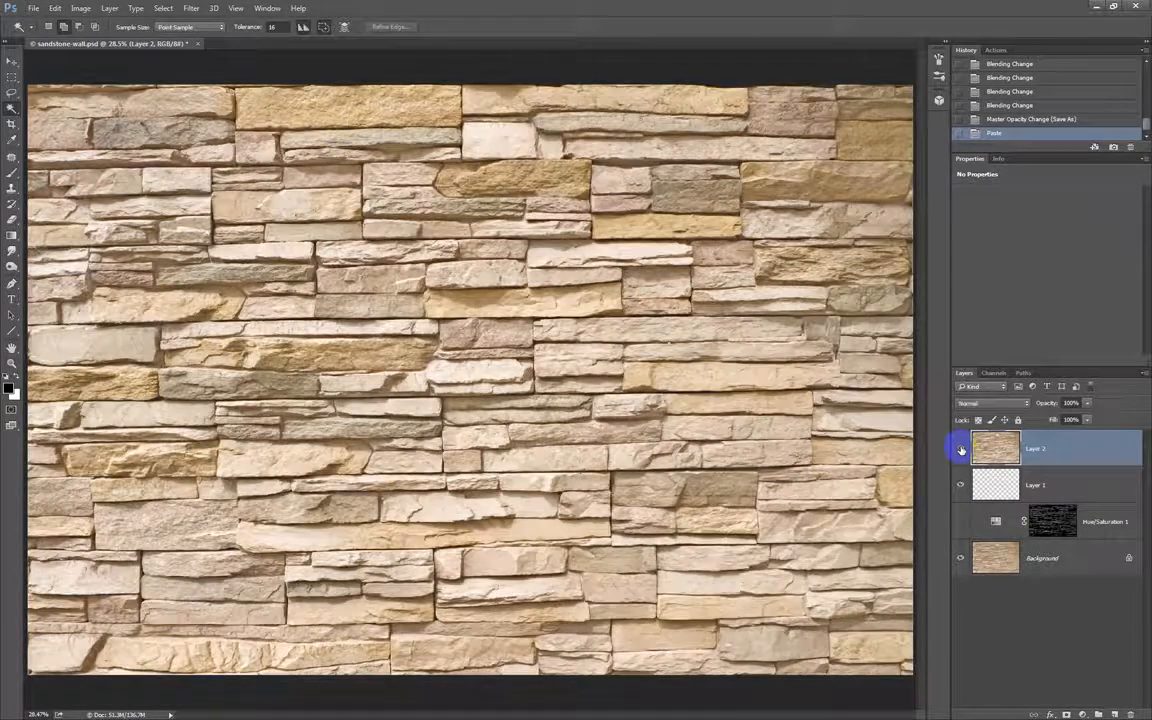
click(961, 449)
click(961, 449)
click(961, 449)
click(961, 449)
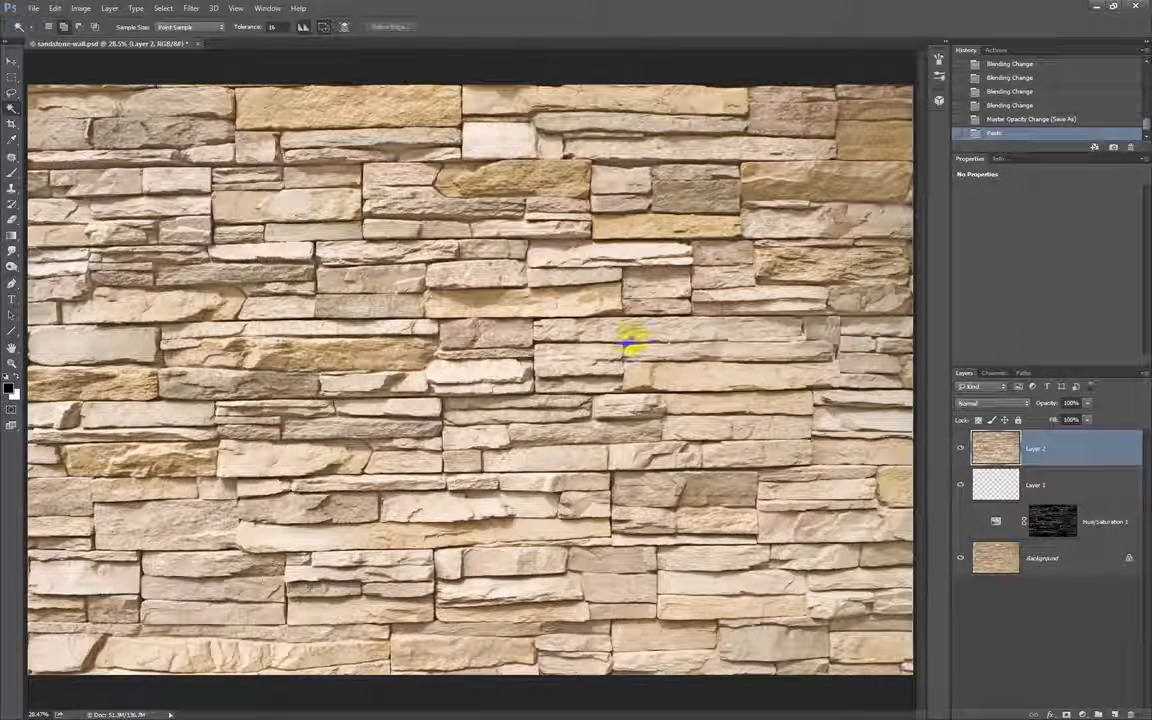
Apply Shadows/Highlights to the pasted diffuse layer with preview on and the Shadows Amount at 100%.
click(81, 9)
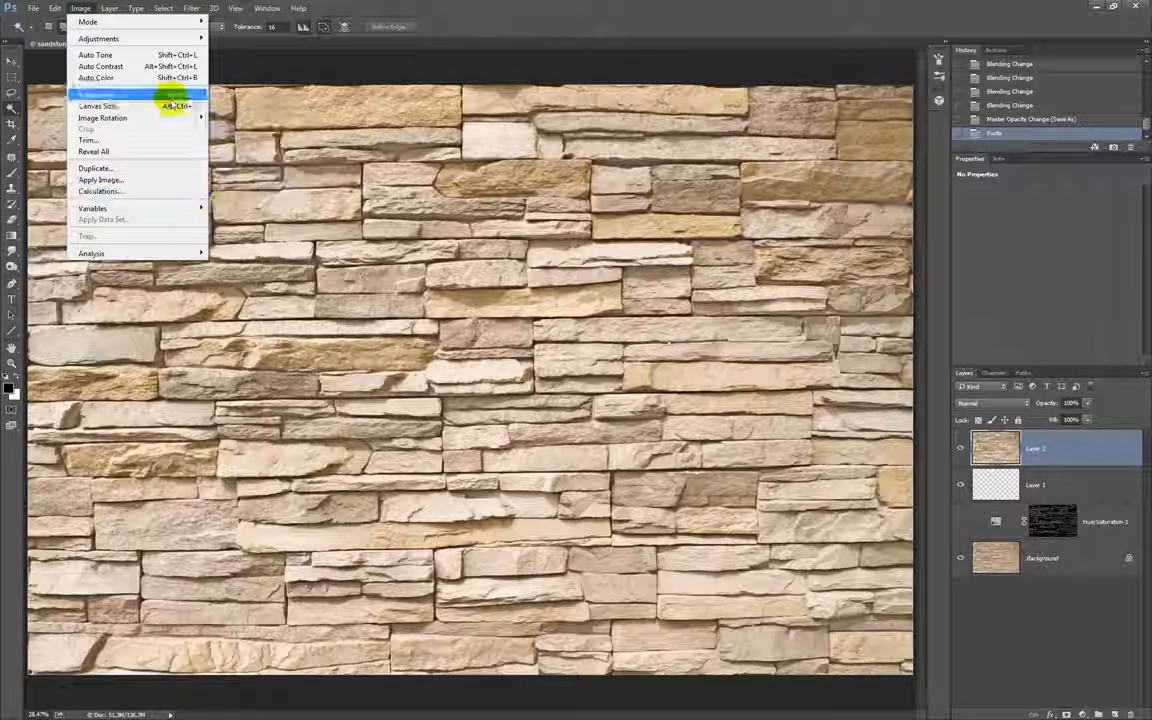
mouse_move(185, 37)
click(275, 237)
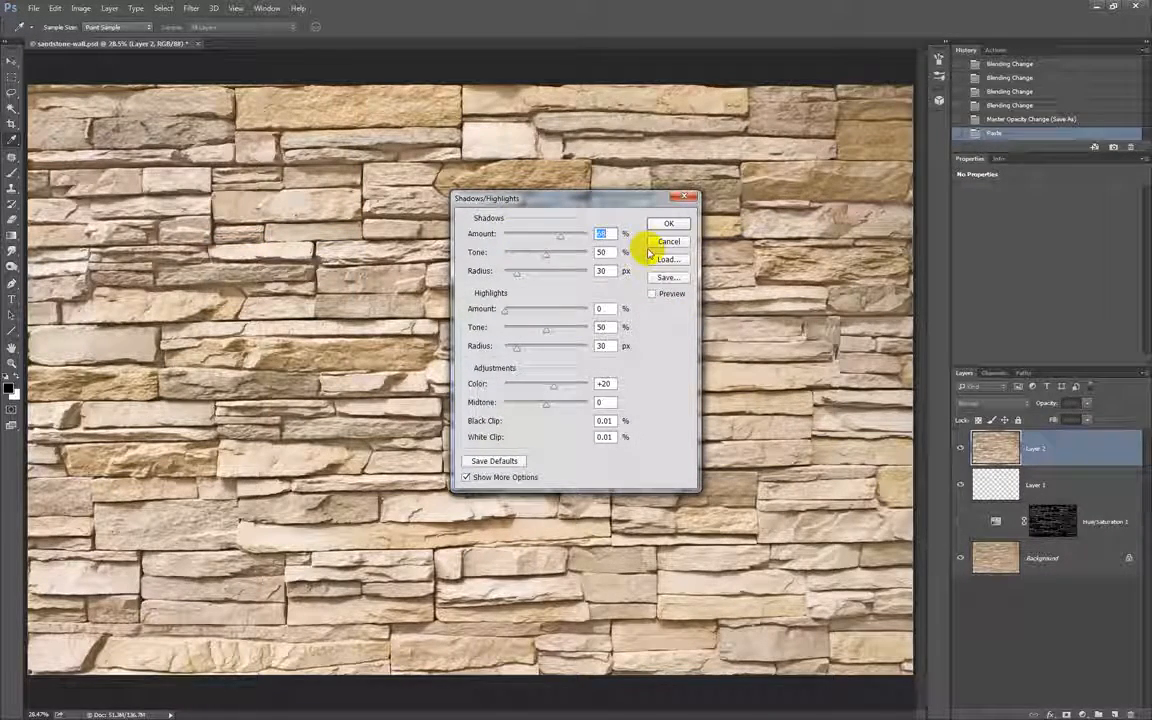
click(658, 294)
drag(548, 229, 593, 236)
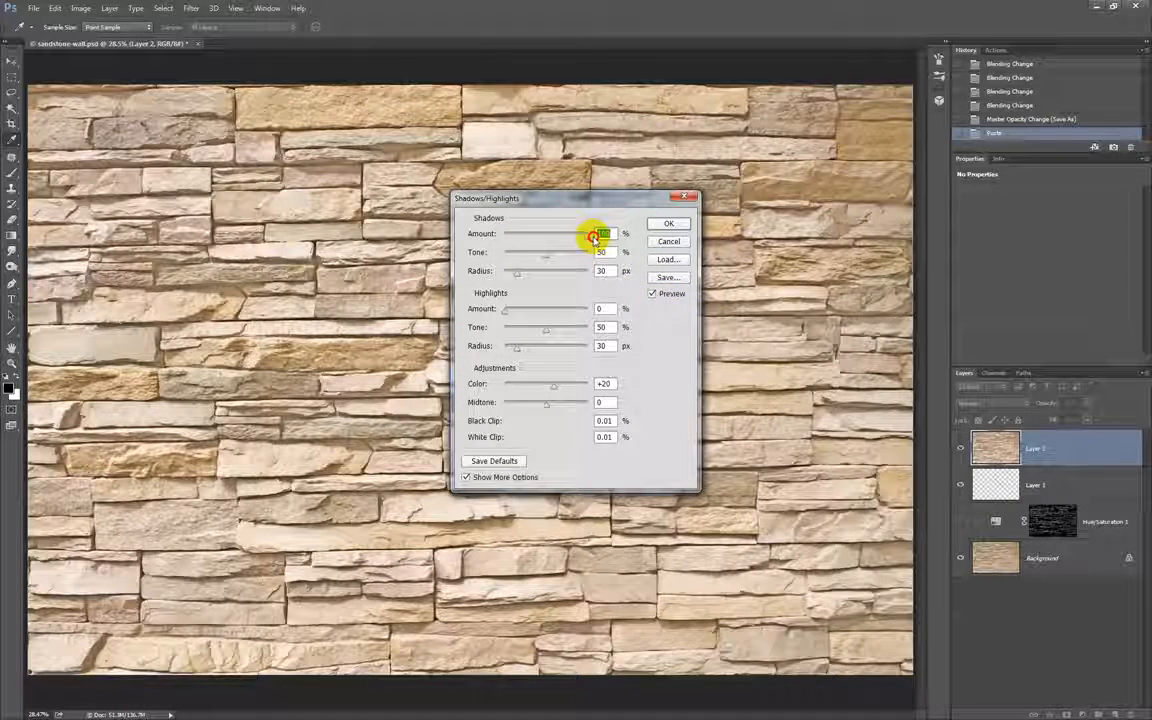
click(668, 223)
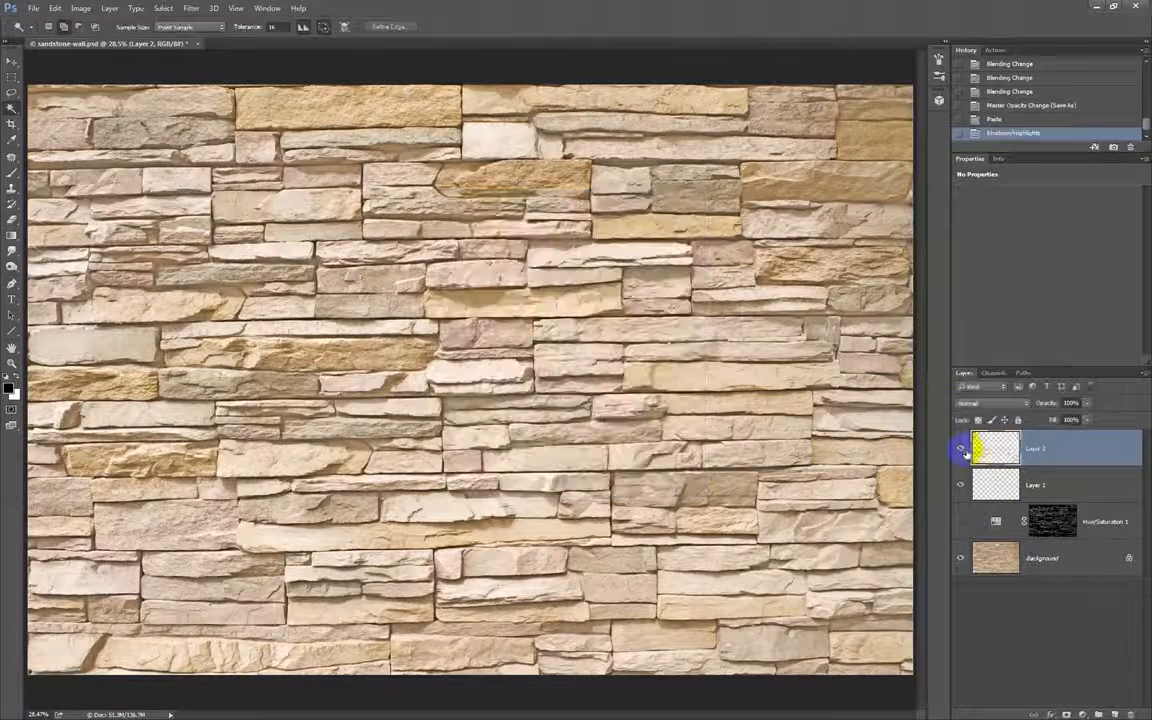
Compare the shadow-corrected diffuse layer with the wall beneath by hiding and showing it.
click(961, 450)
click(961, 450)
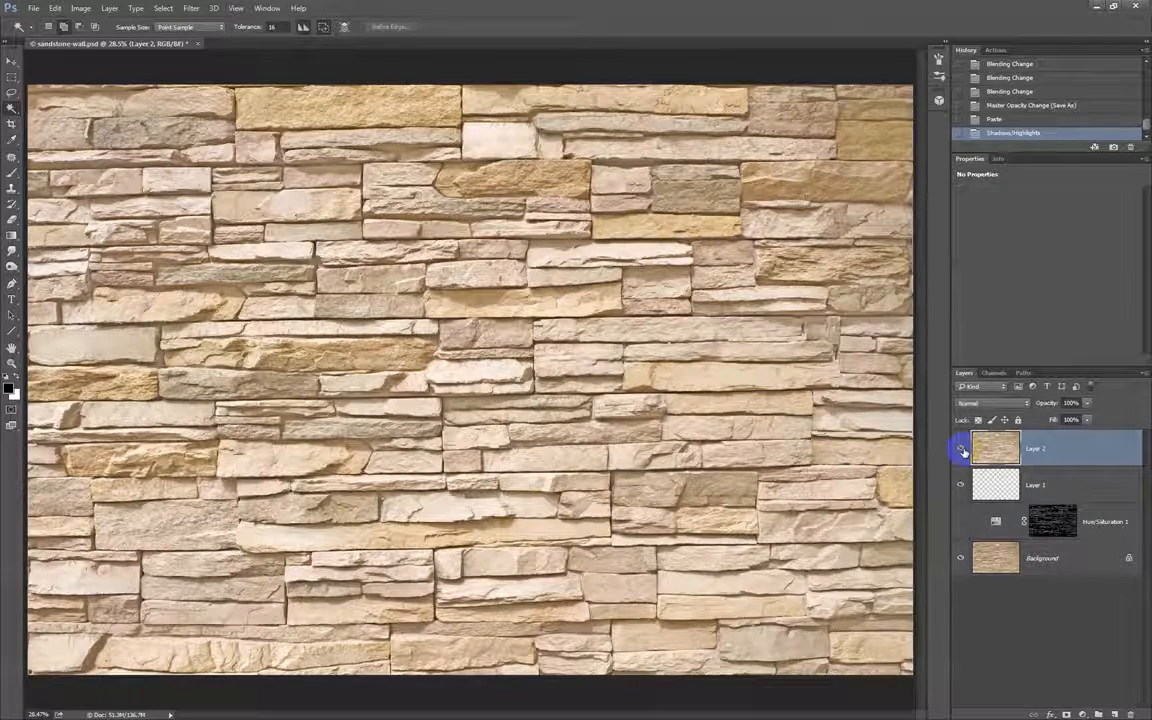
click(961, 450)
click(961, 450)
click(961, 450)
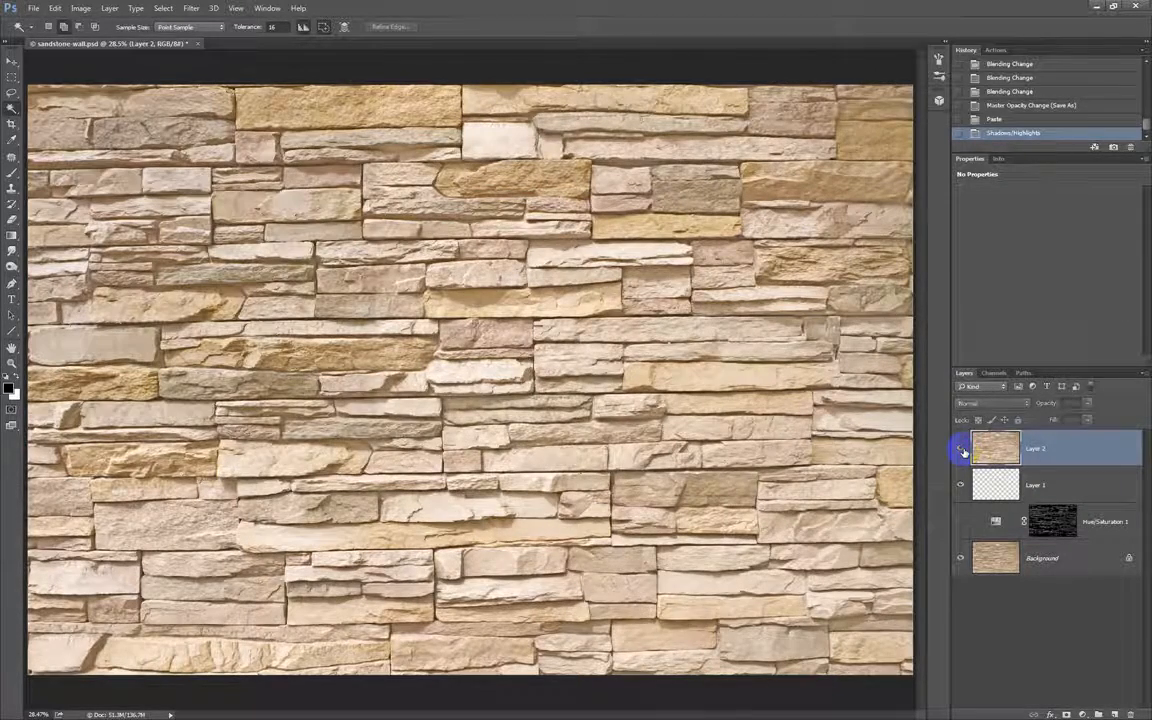
Delete the pasted diffuse layer and close sandstone-wall.psd.
click(1131, 714)
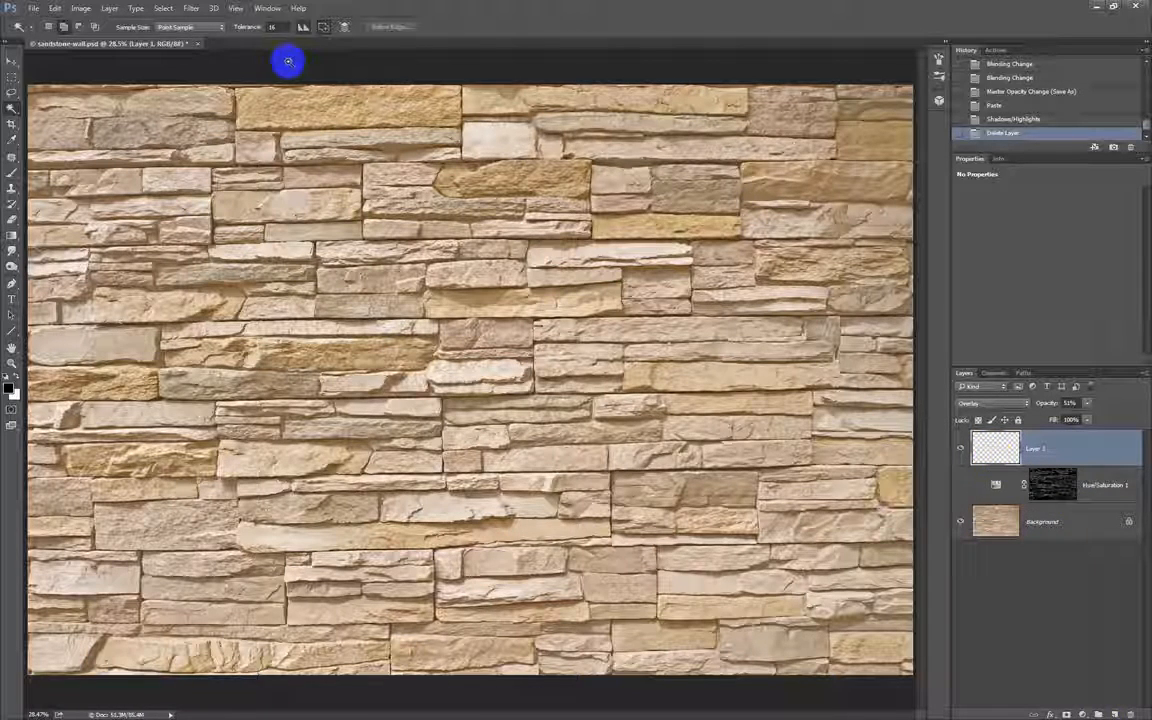
click(198, 46)
click(586, 270)
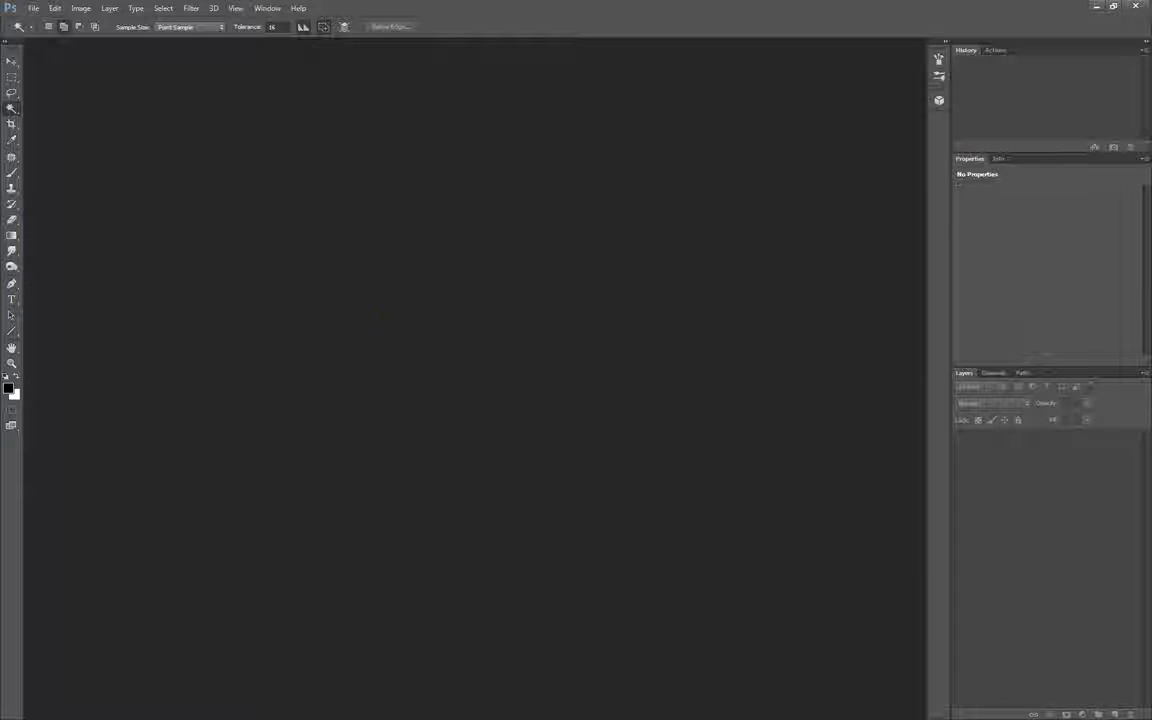
Reopen sandstone-wall.psd from the recent files and consolidate all document windows to tabs.
click(34, 9)
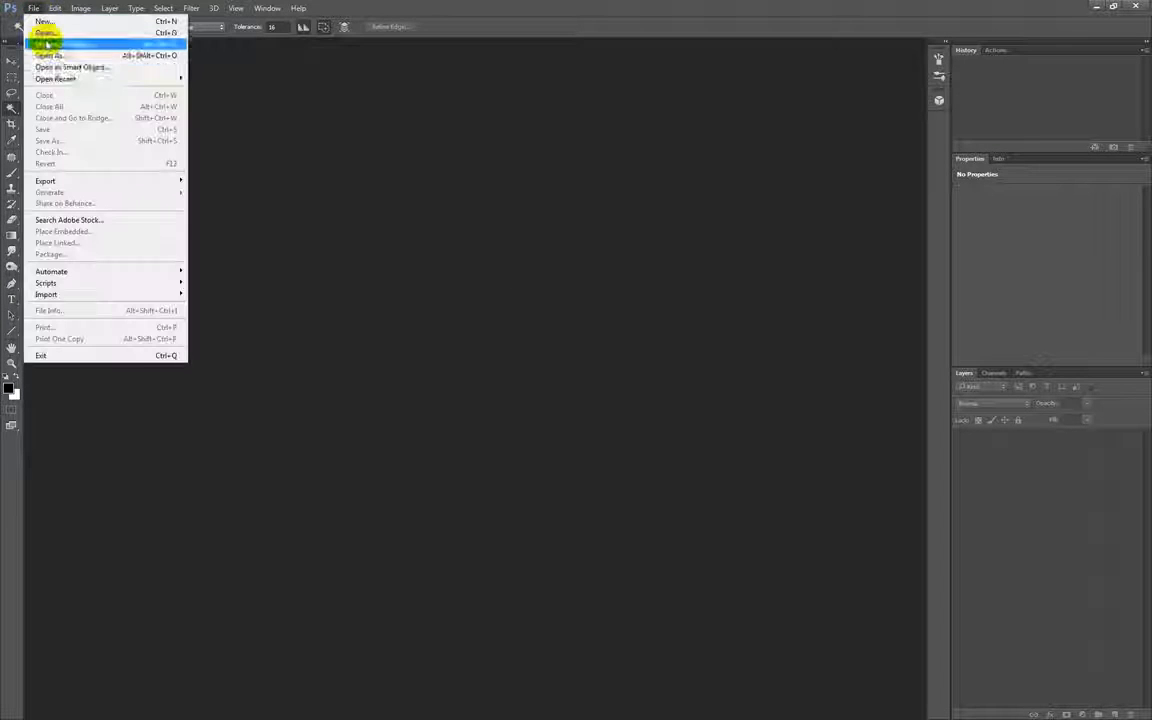
mouse_move(57, 78)
click(261, 82)
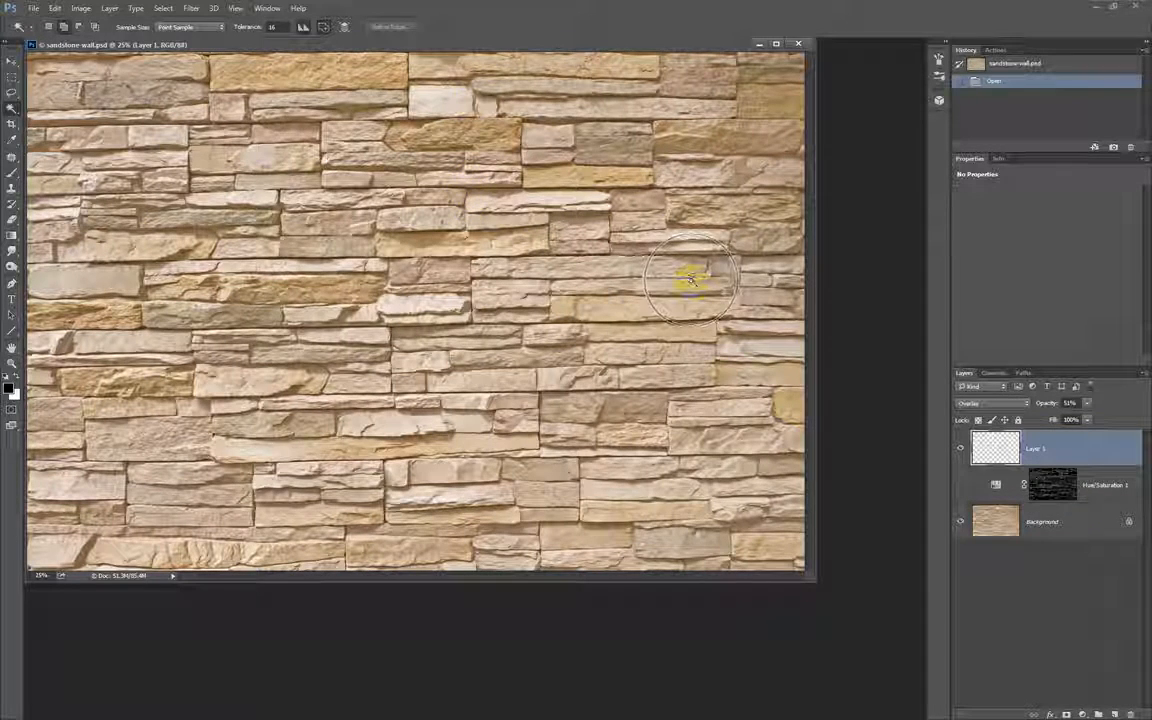
click(267, 8)
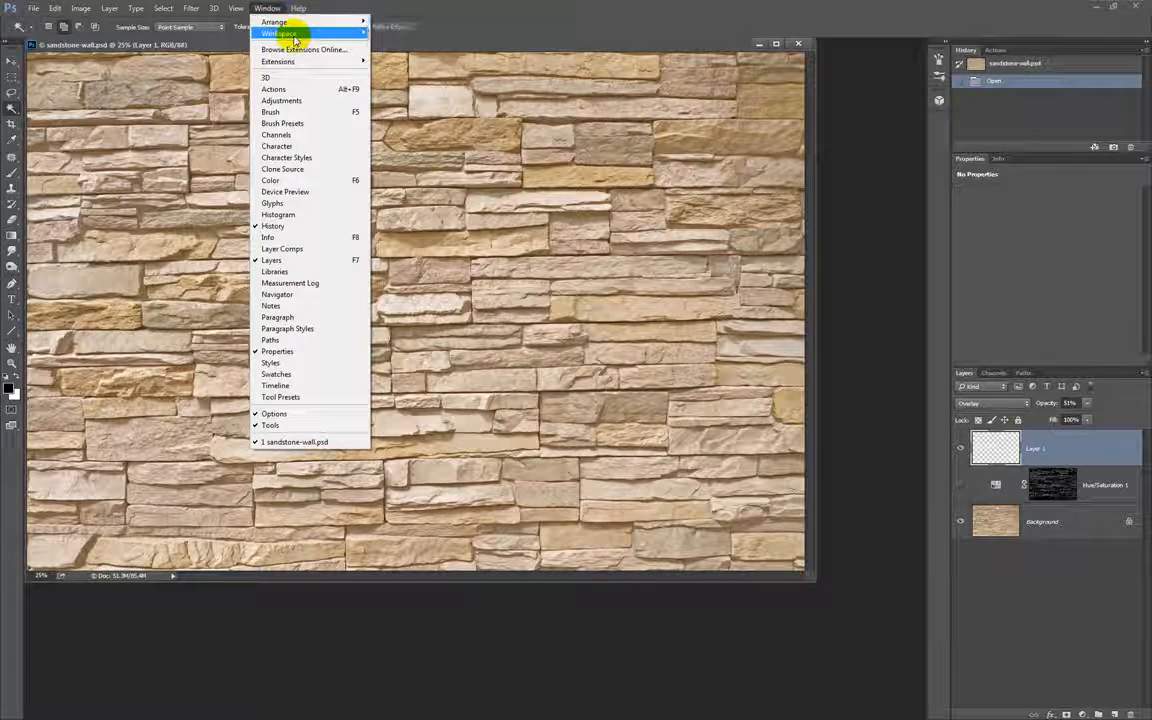
mouse_move(295, 35)
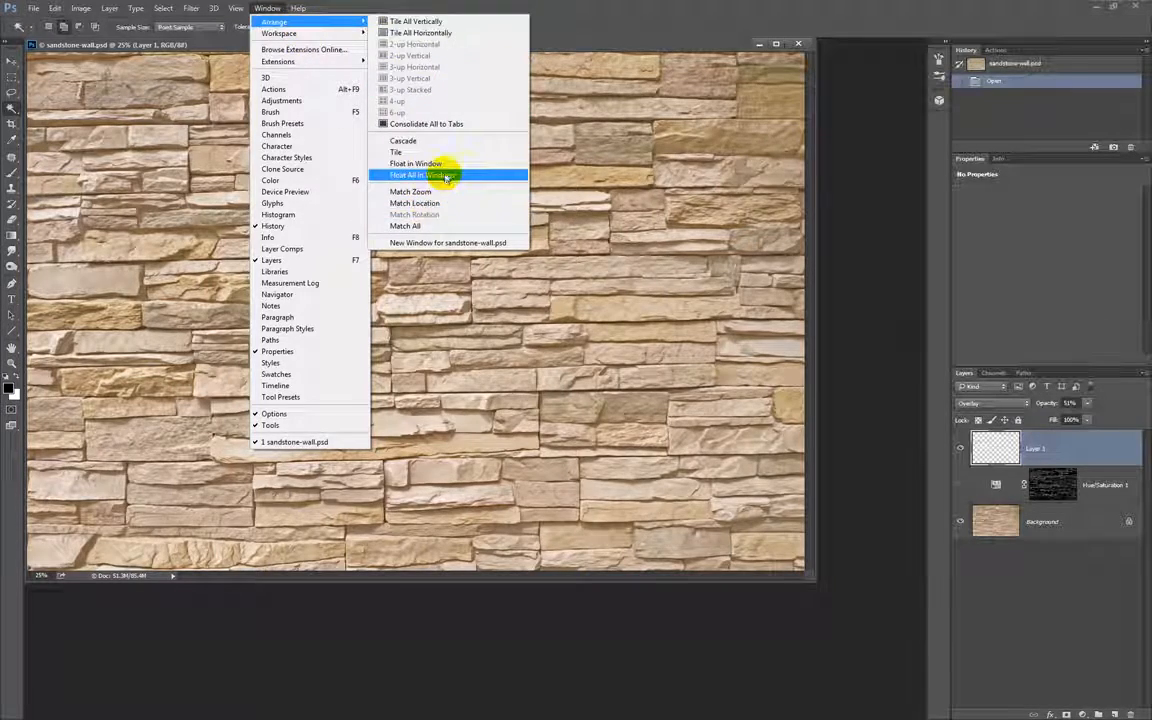
click(447, 123)
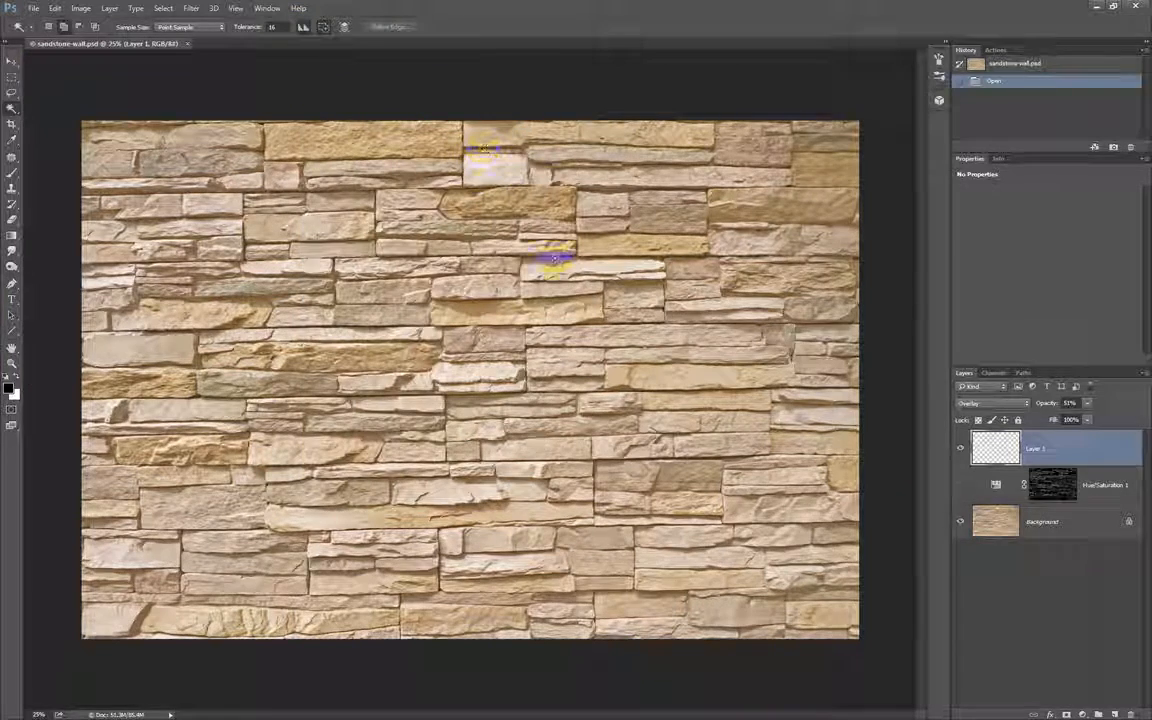
Delete the overlay Layer 1, show Hue/Saturation 1, and stamp the visible layers into a new layer.
click(1130, 714)
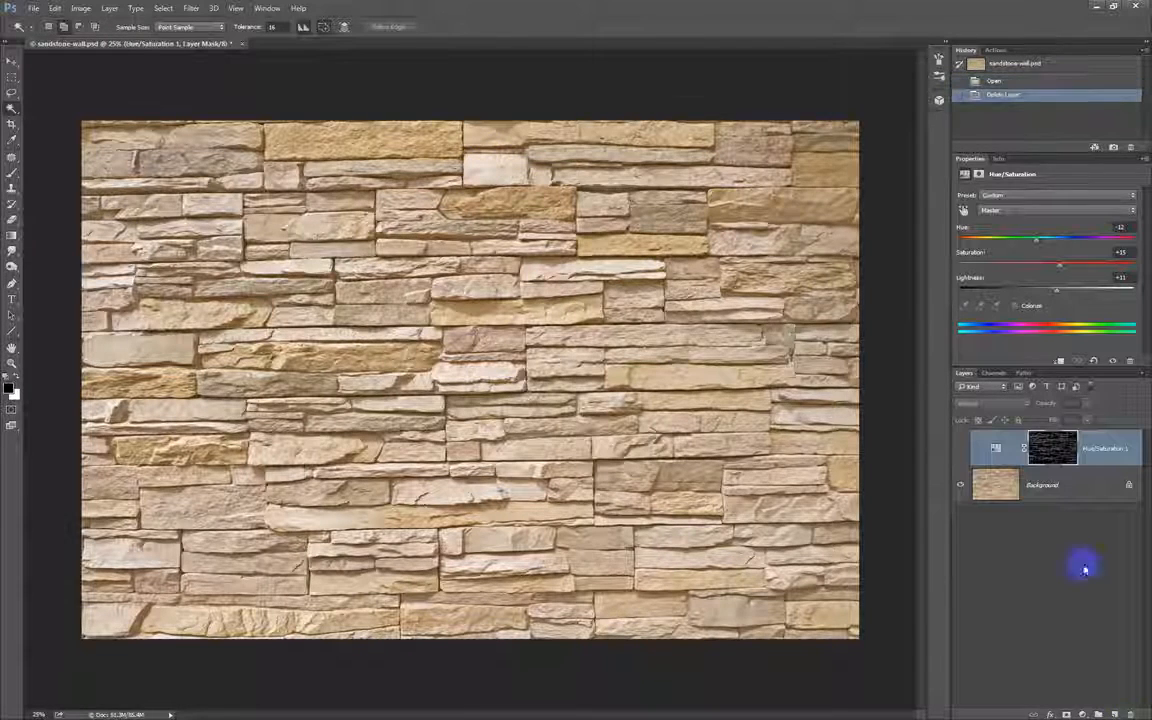
click(962, 451)
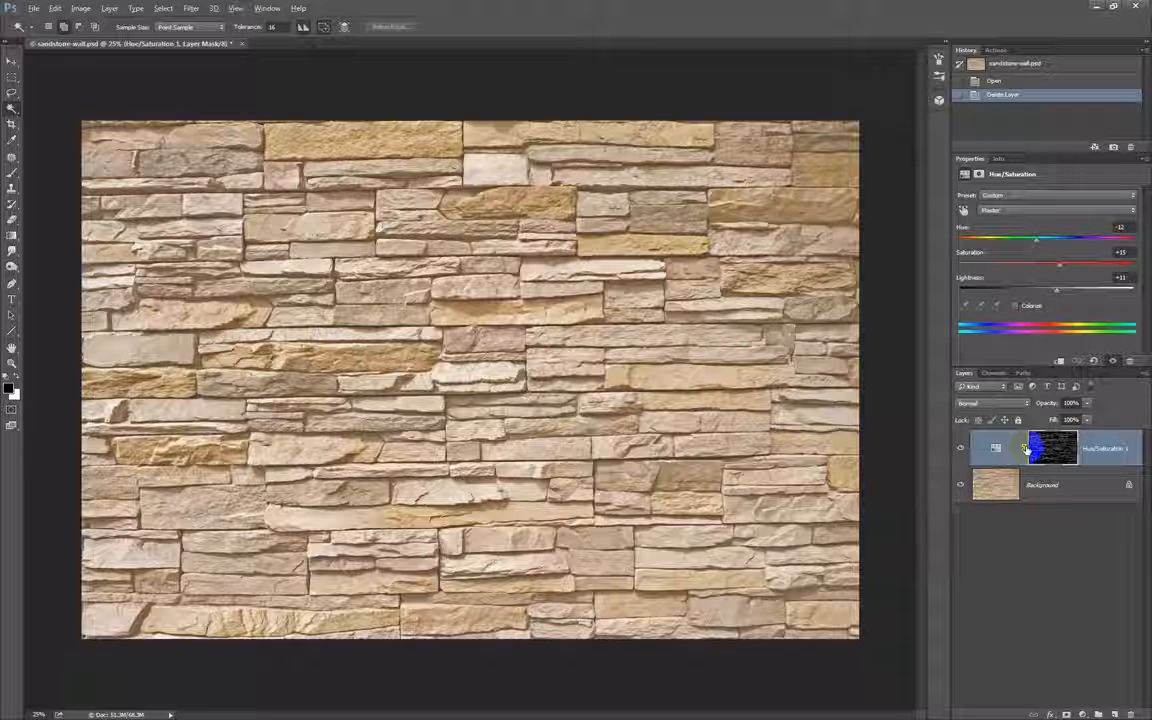
key(ctrl+shift+alt+e)
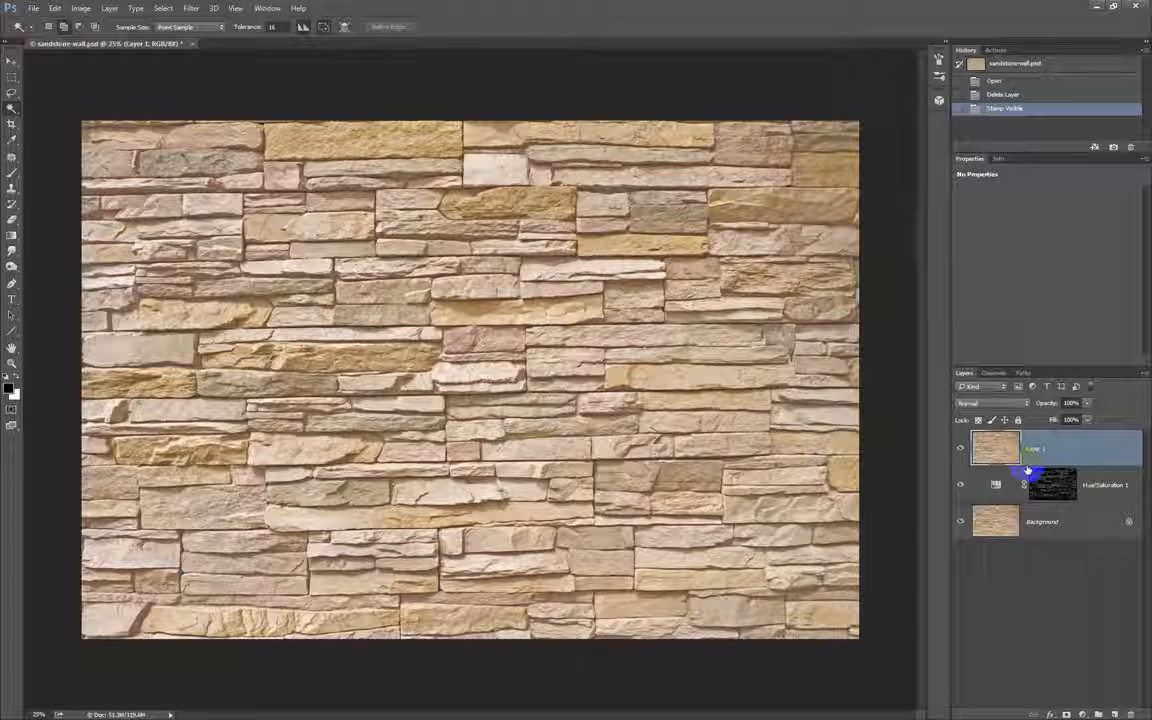
Create a layer group named Old Layers and place it below the stamped Layer 1.
click(1098, 714)
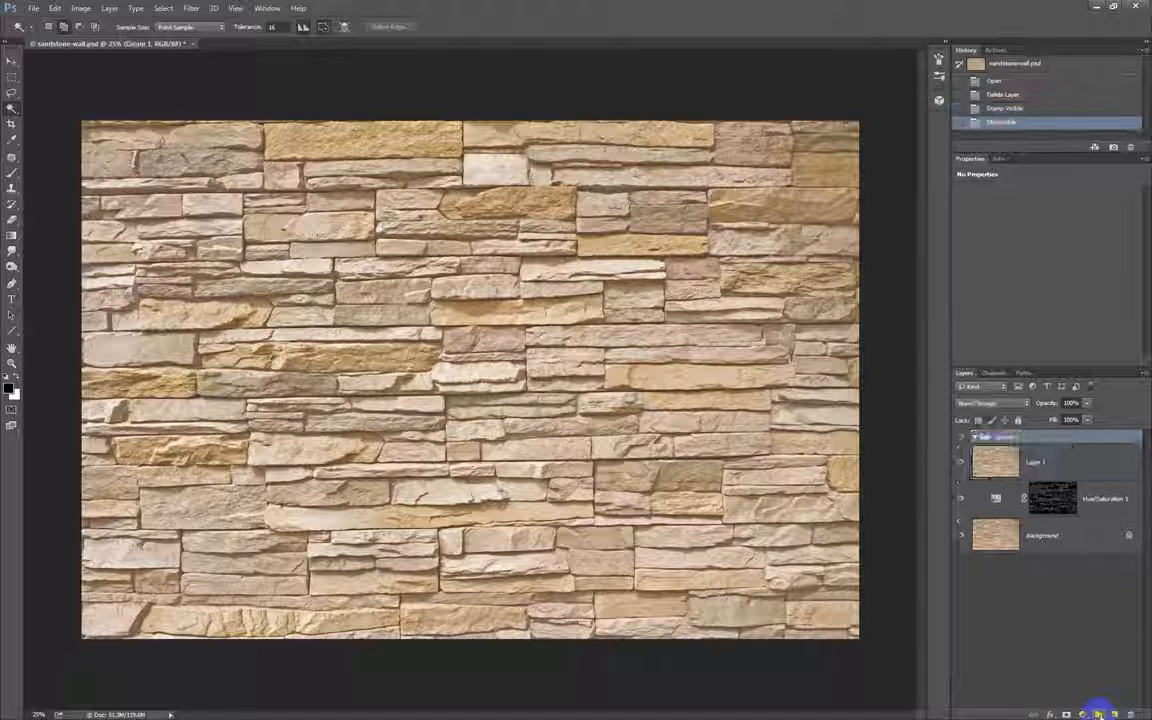
double_click(1019, 438)
click(1022, 438)
double_click(1019, 437)
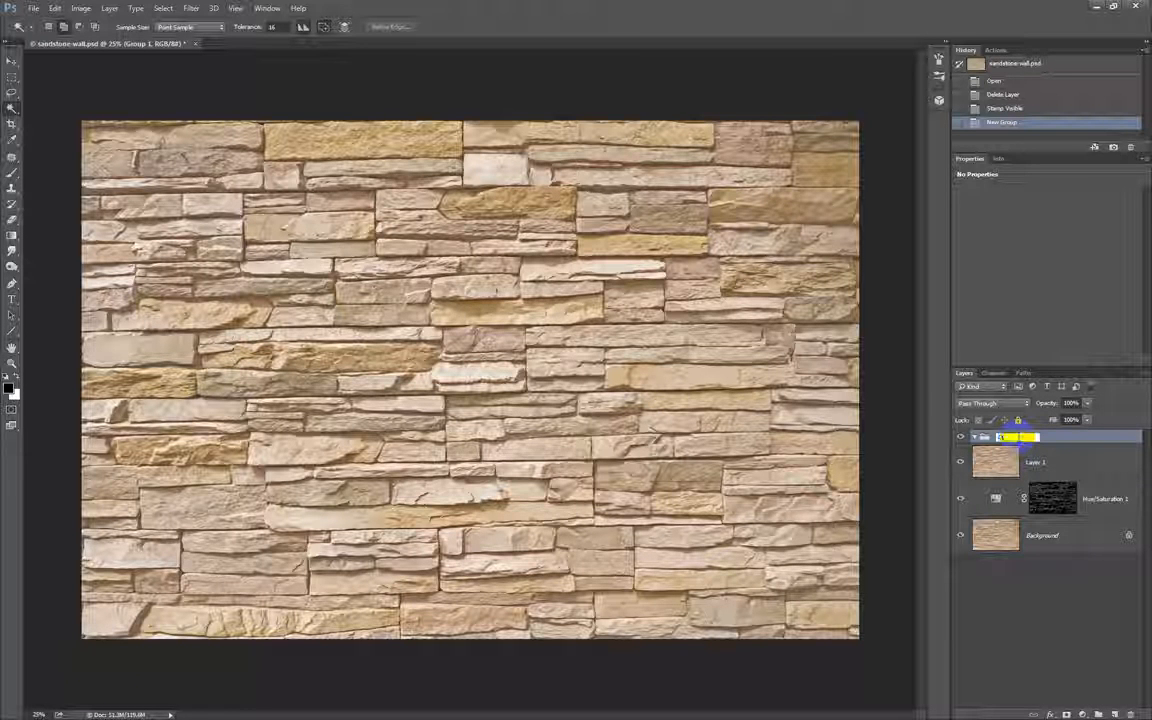
text(Old Layer)
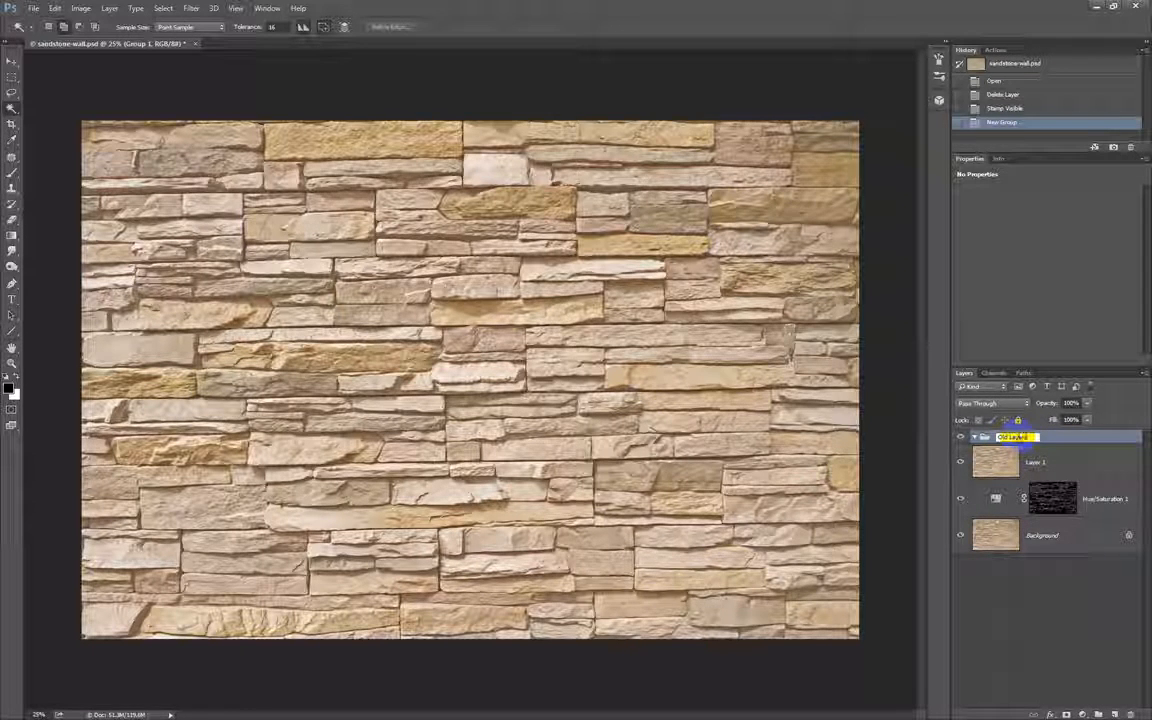
text(s)
key(Return)
drag(1019, 437, 1022, 484)
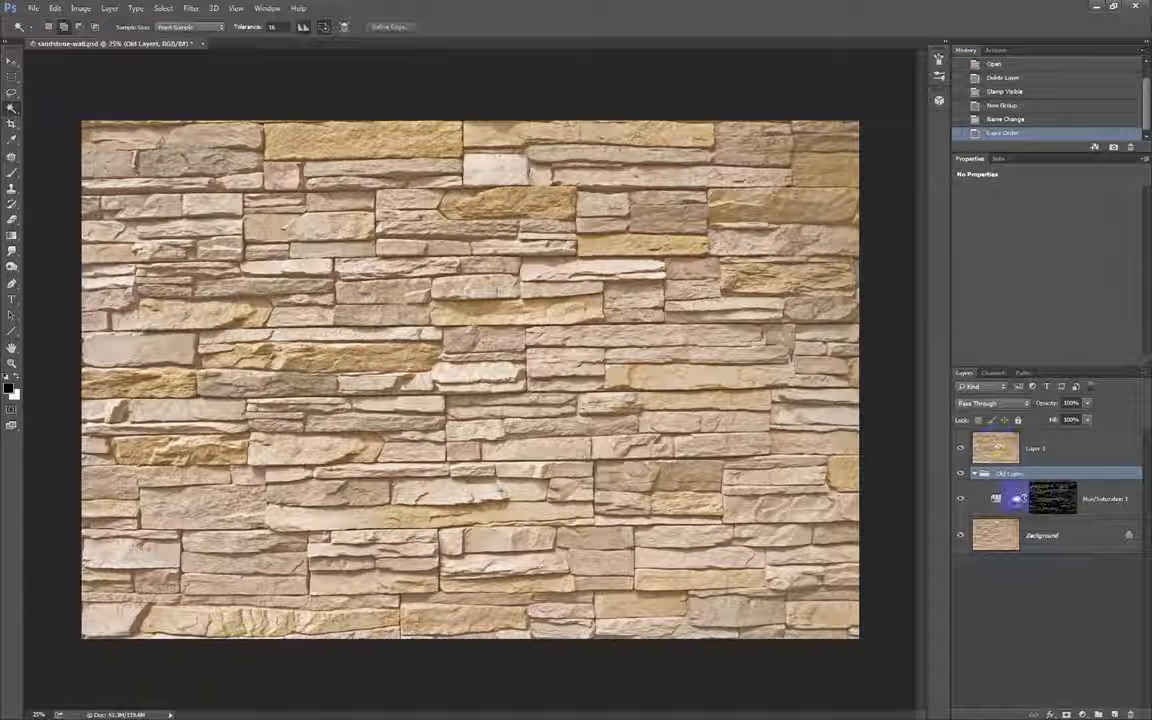
Try to move the Hue/Saturation 1 and Background layers together into the Old Layers group.
click(1075, 500)
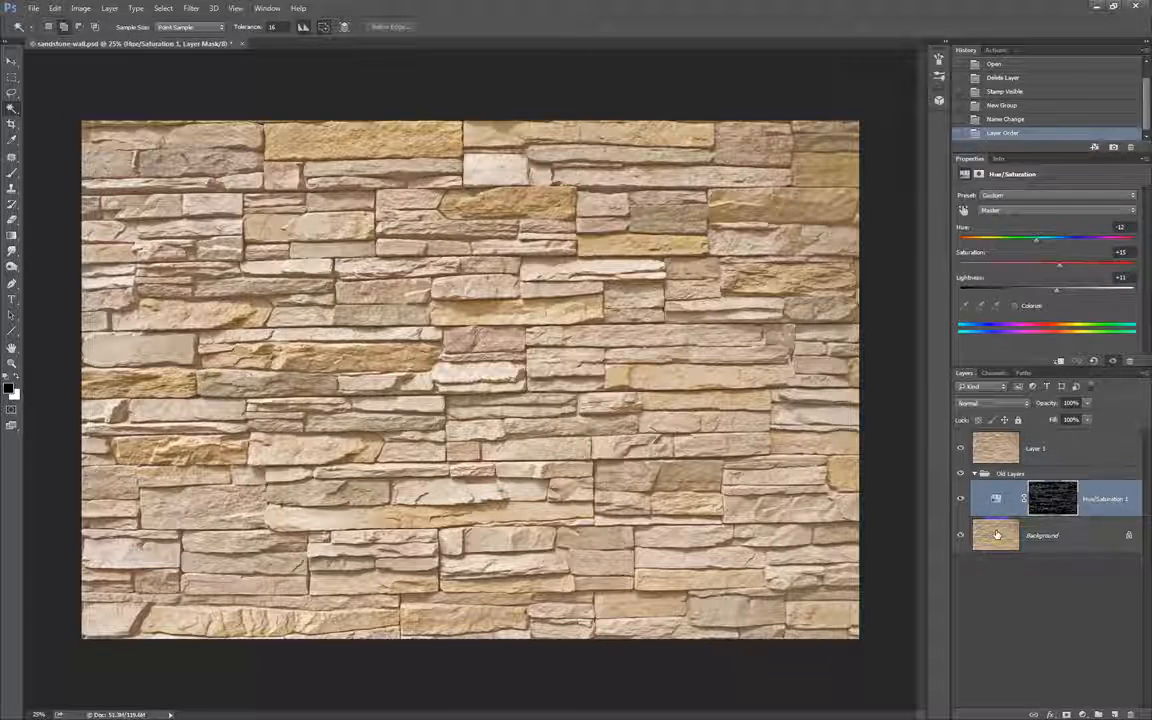
shift+click(1027, 527)
drag(1027, 527, 1014, 473)
drag(979, 548, 985, 474)
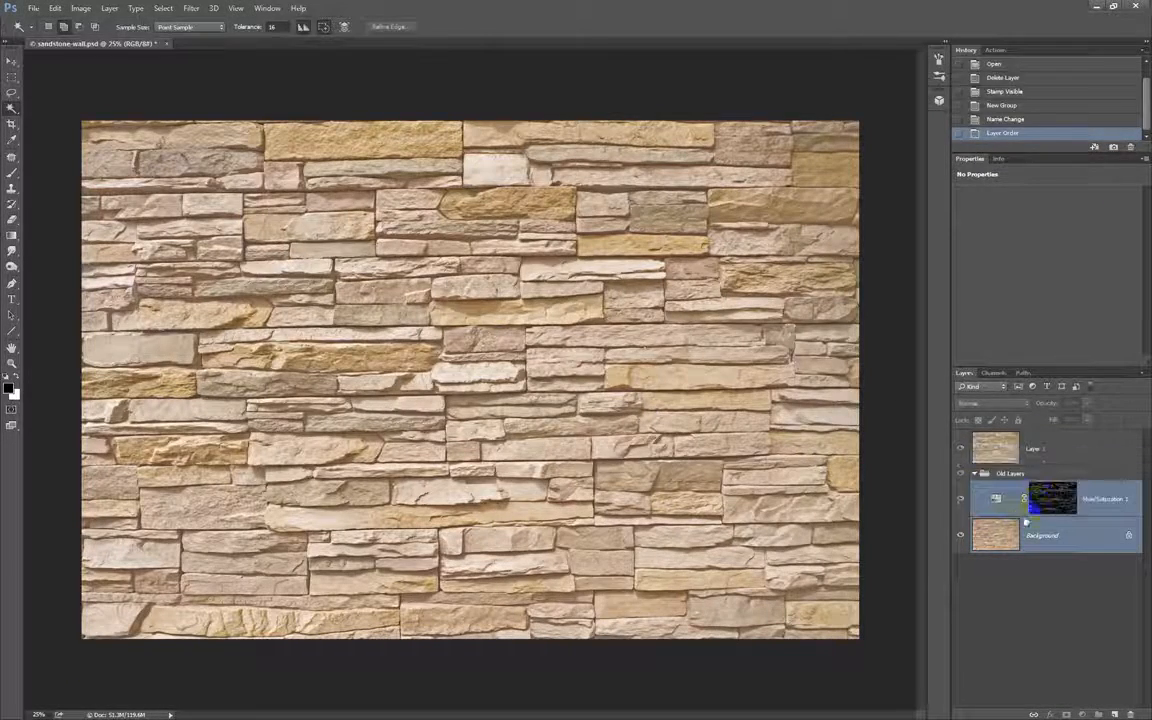
Undo the reordering, naming and creation of the Old Layers group.
key(ctrl+z)
key(ctrl+alt+z)
key(ctrl+alt+z)
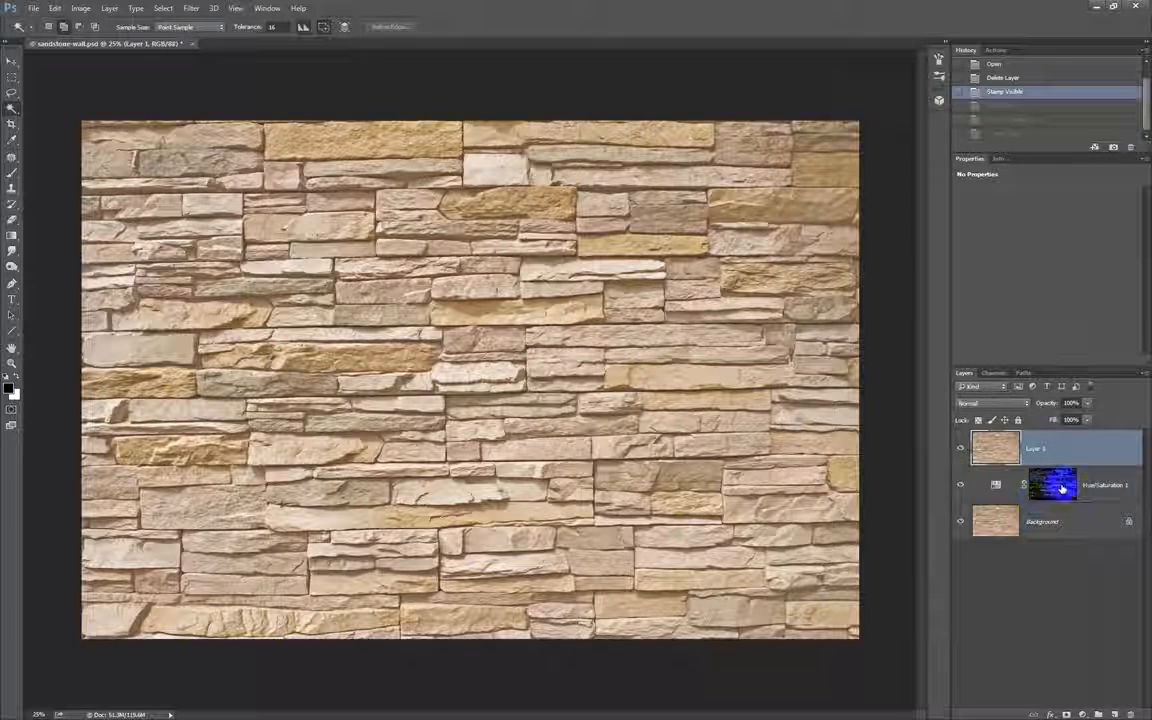
Unlock the Background layer to convert it into a regular layer.
drag(1099, 485, 1073, 520)
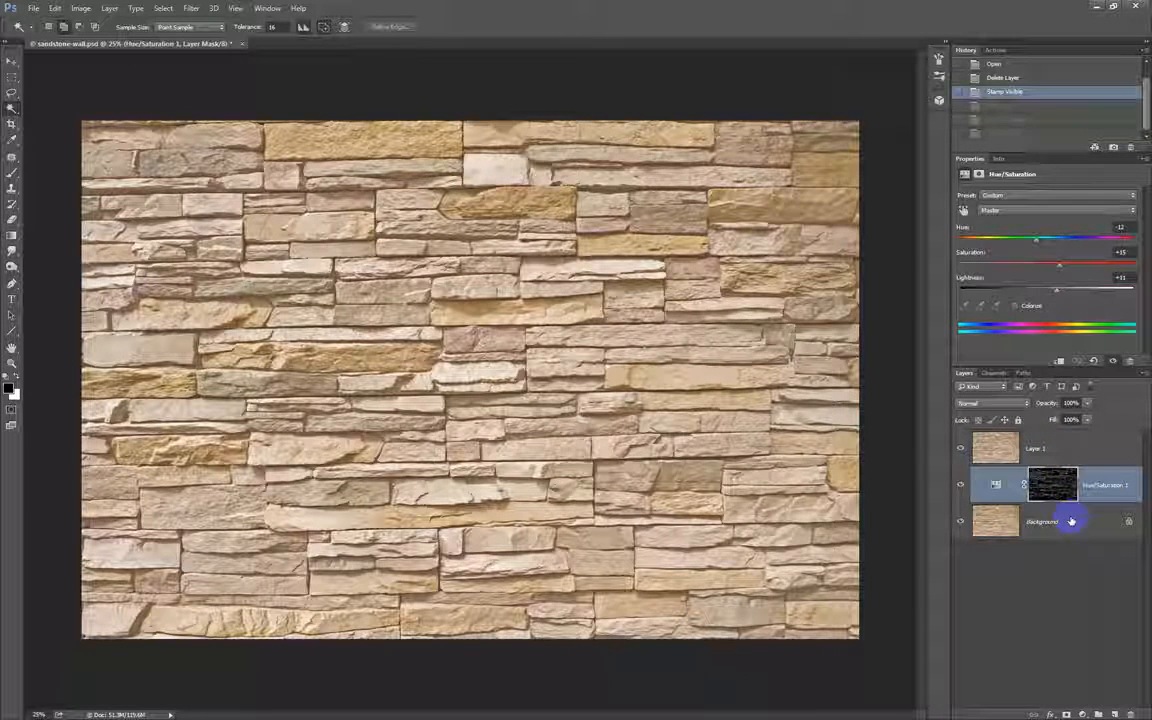
click(1098, 524)
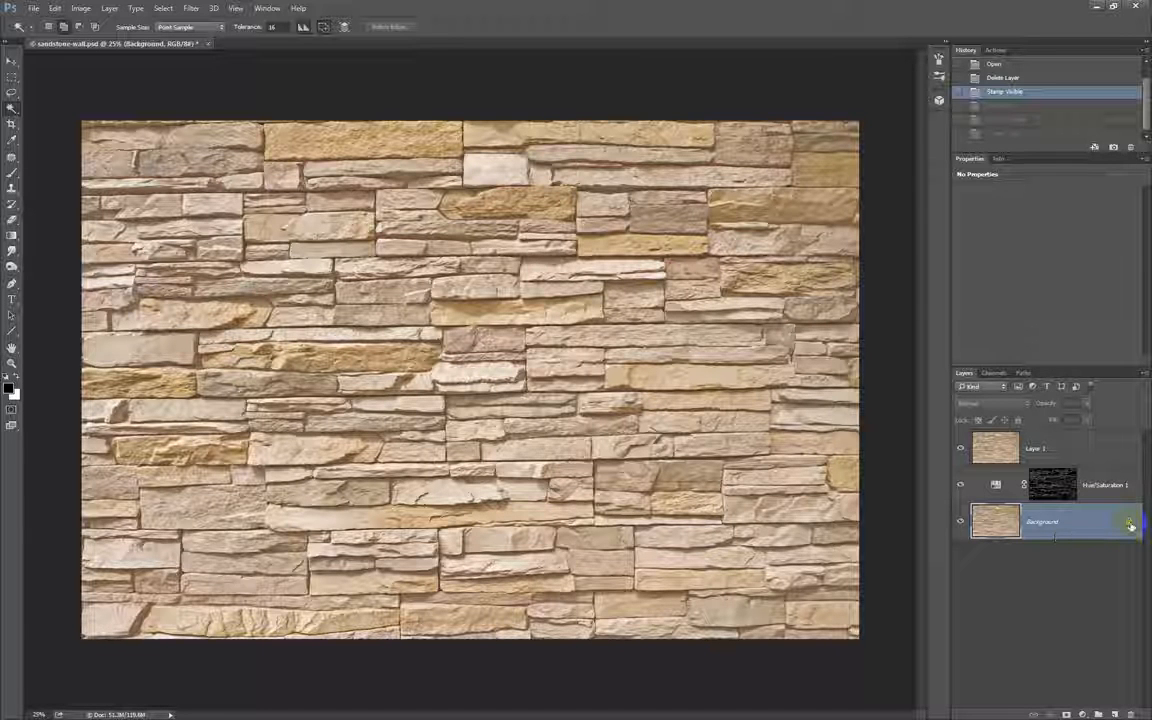
click(1130, 525)
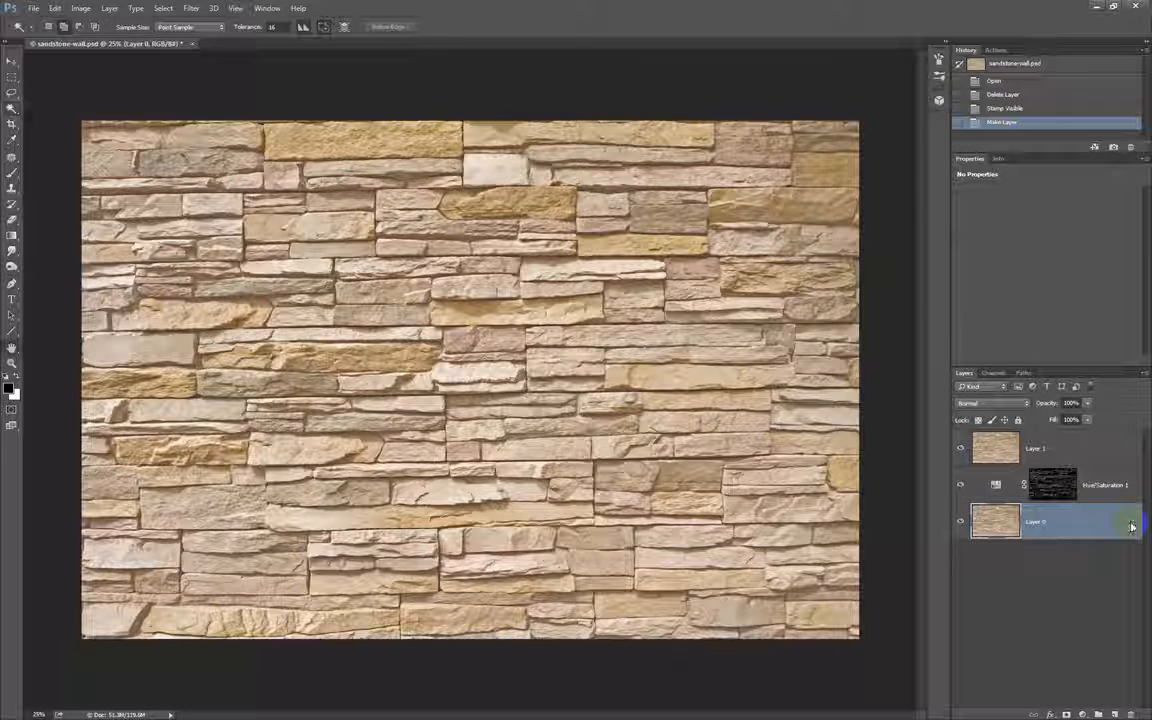
key(h)
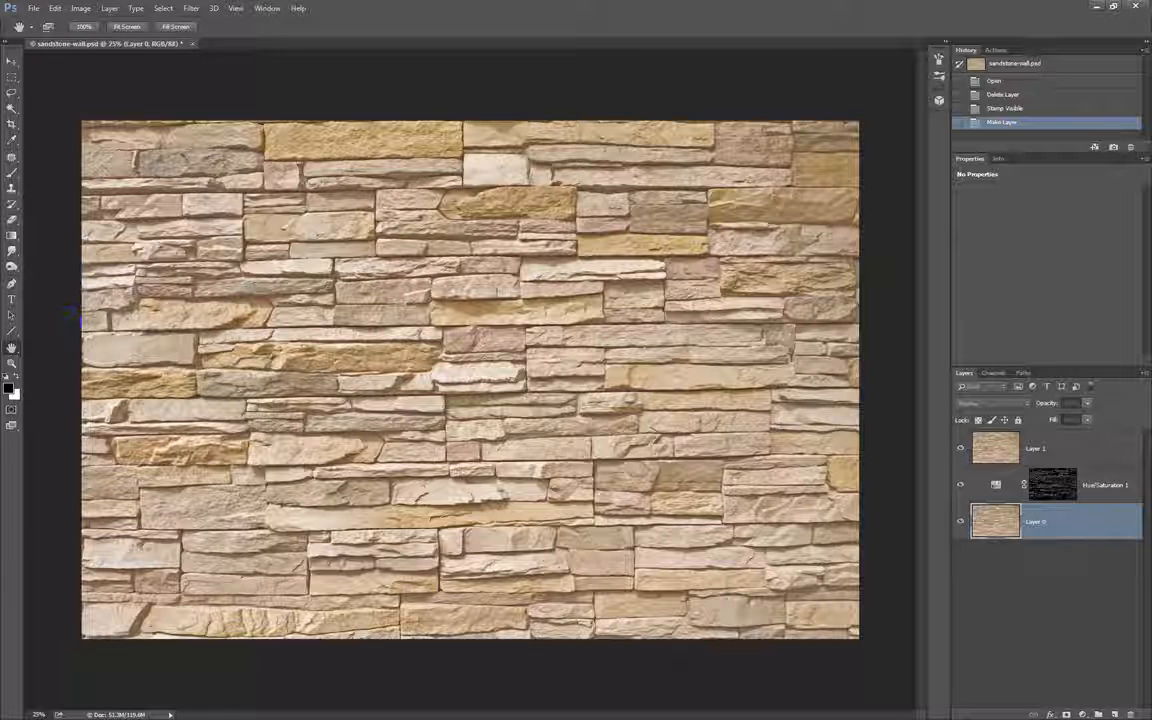
key(w)
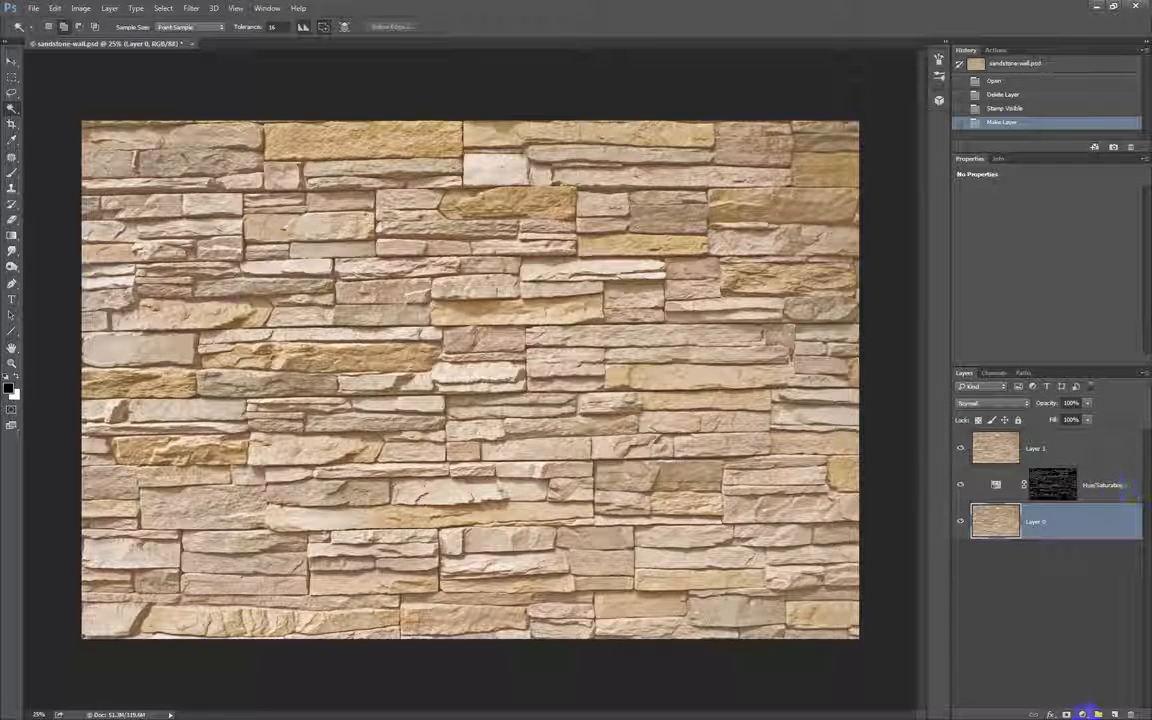
Create a new layer group, place it above the Hue/Saturation 1 layer, and clear the active selection.
key(ctrl+g)
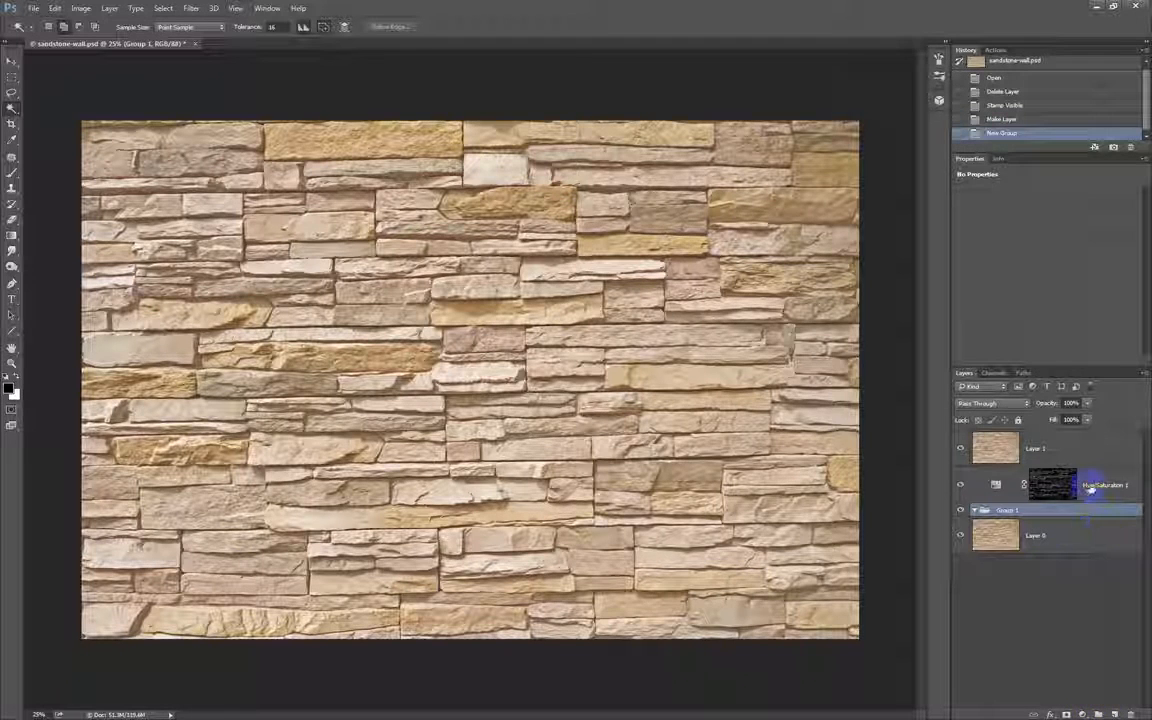
click(1085, 485)
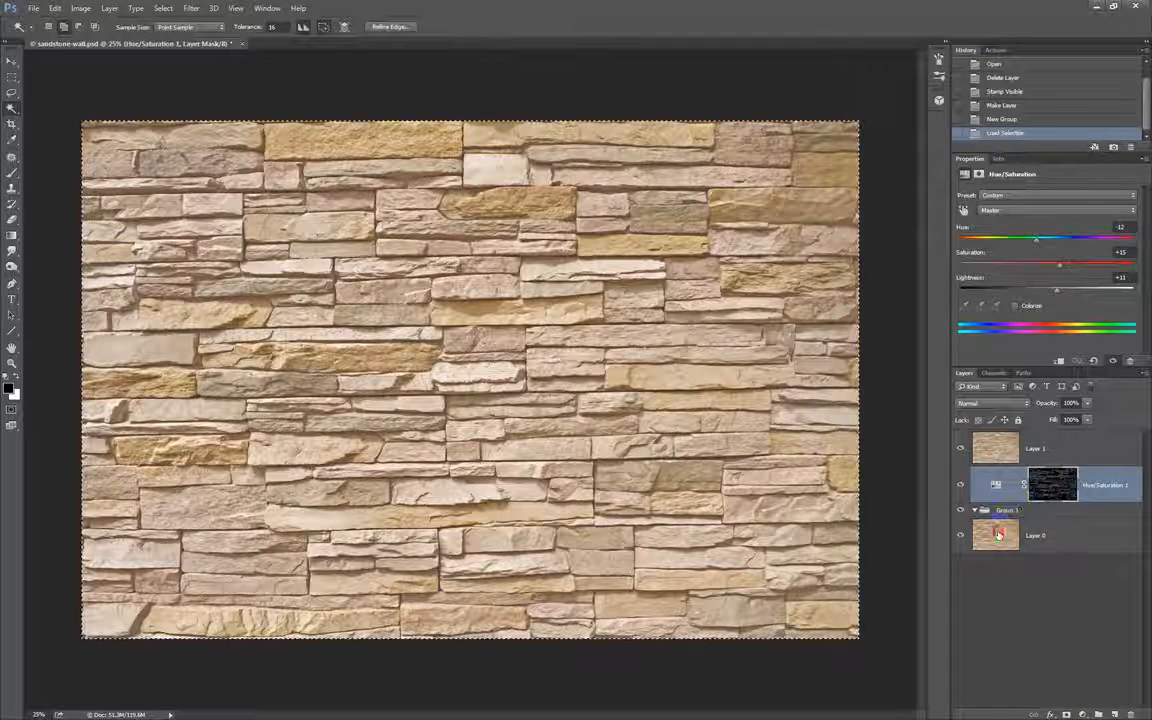
shift+click(1040, 535)
ctrl+click(998, 530)
click(1000, 533)
key(h)
key(w)
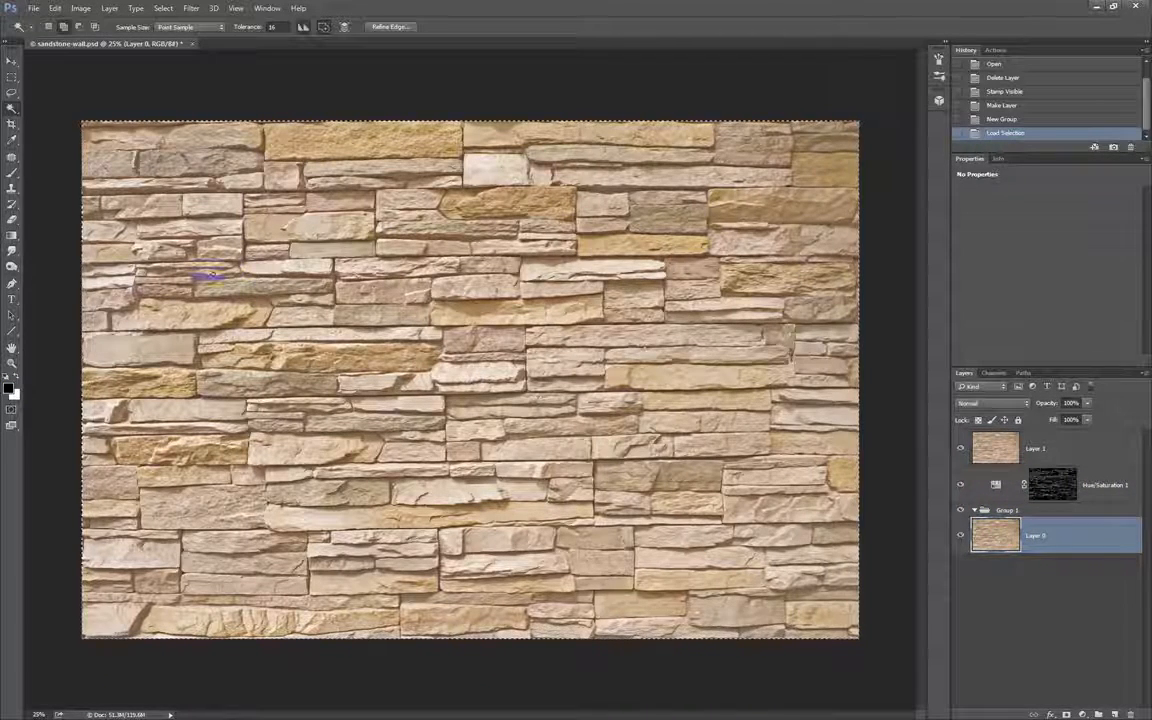
drag(1043, 511, 1021, 470)
click(1063, 502)
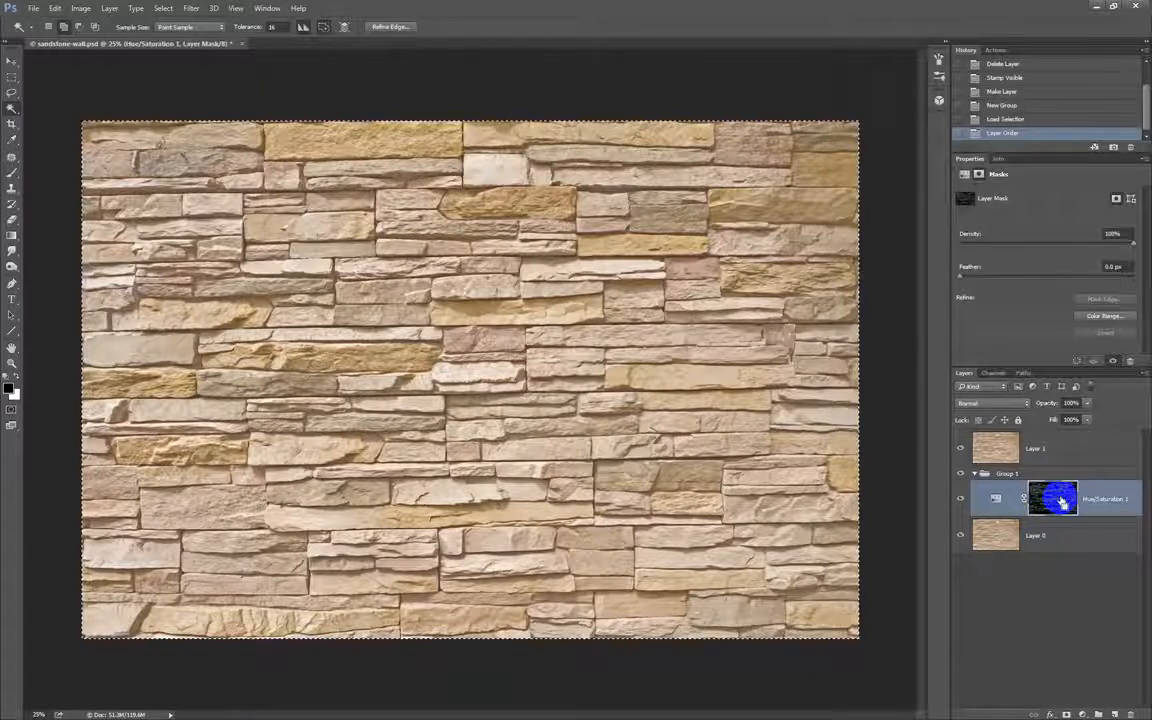
key(ctrl+d)
Move the Hue/Saturation 1 adjustment layer and Layer 0 together into the new group.
click(999, 540)
ctrl+click(1041, 499)
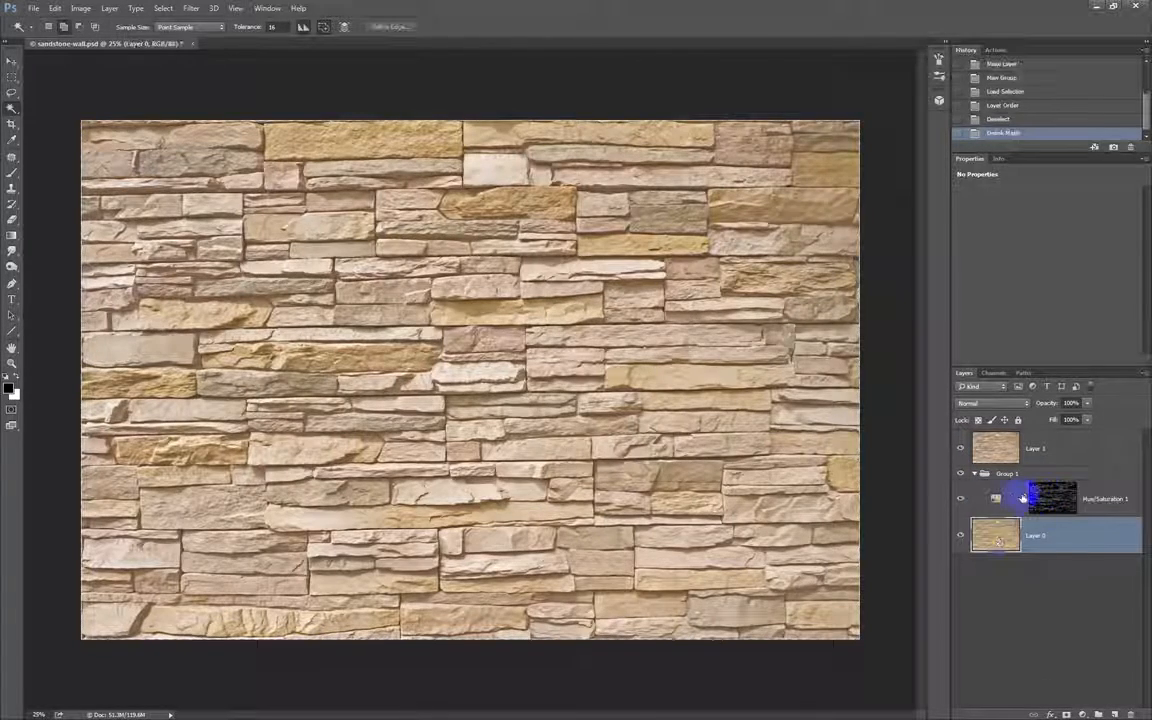
key(ctrl+z)
ctrl+click(998, 501)
drag(998, 501, 998, 476)
Rename the group as Old Layers, collapse and hide it, leaving the stamped Layer 1 selected.
double_click(1000, 475)
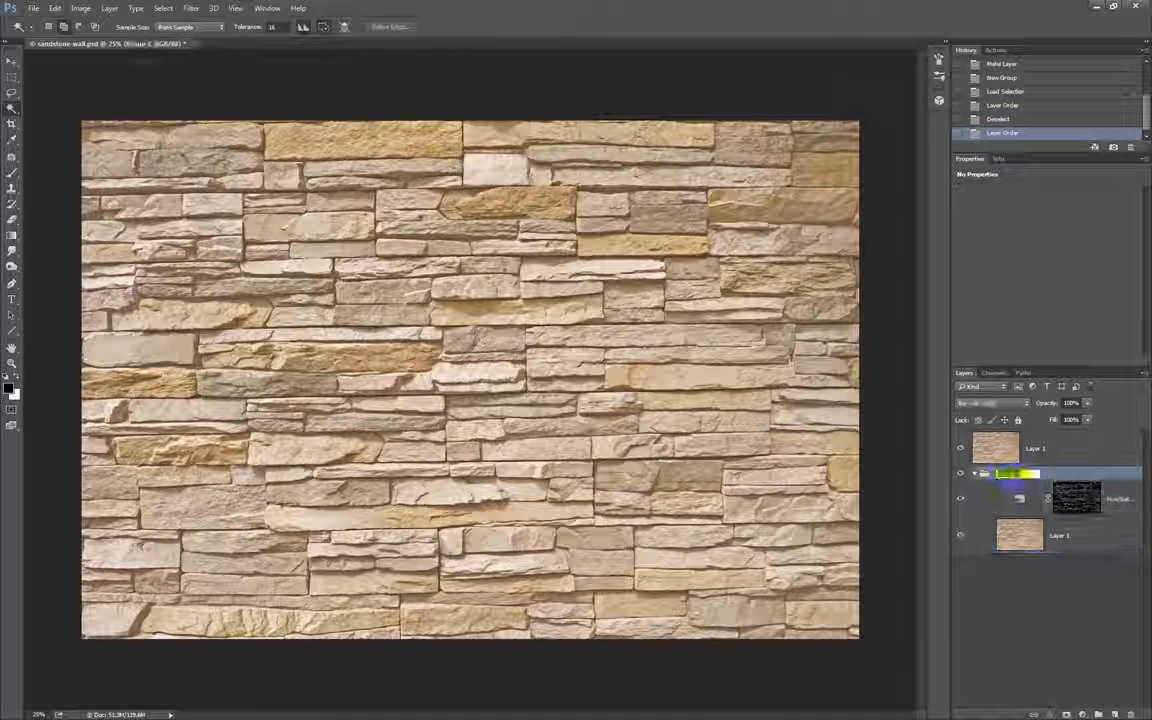
text(Old Layers)
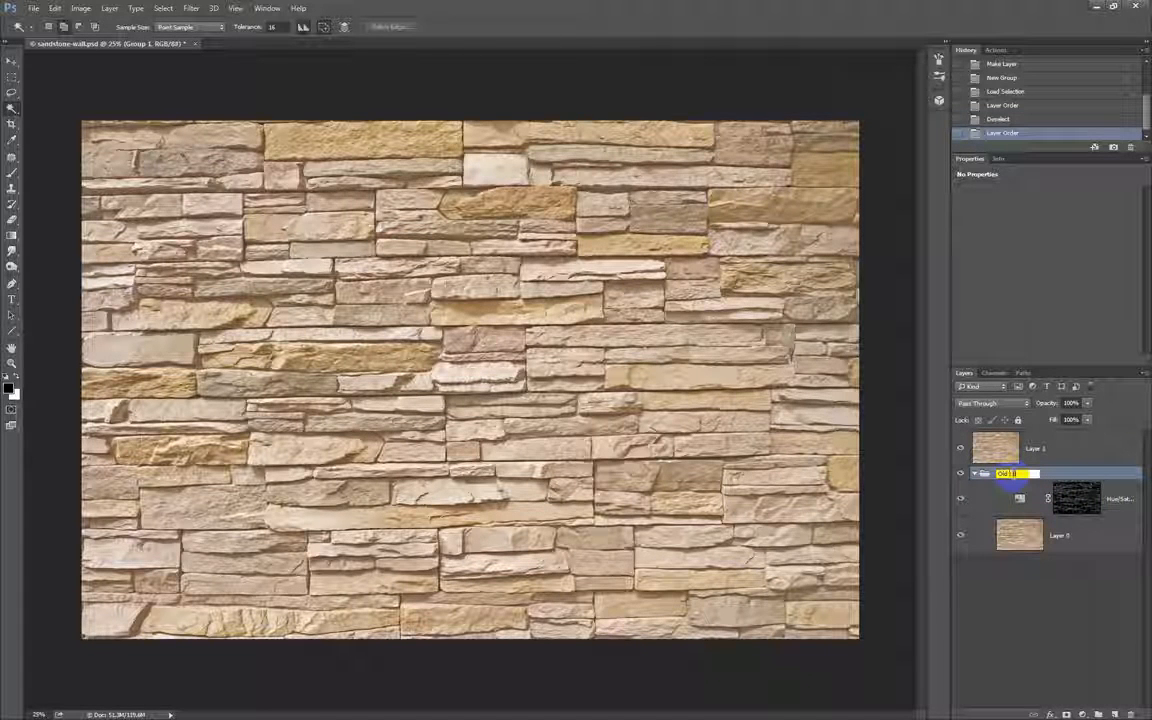
key(Return)
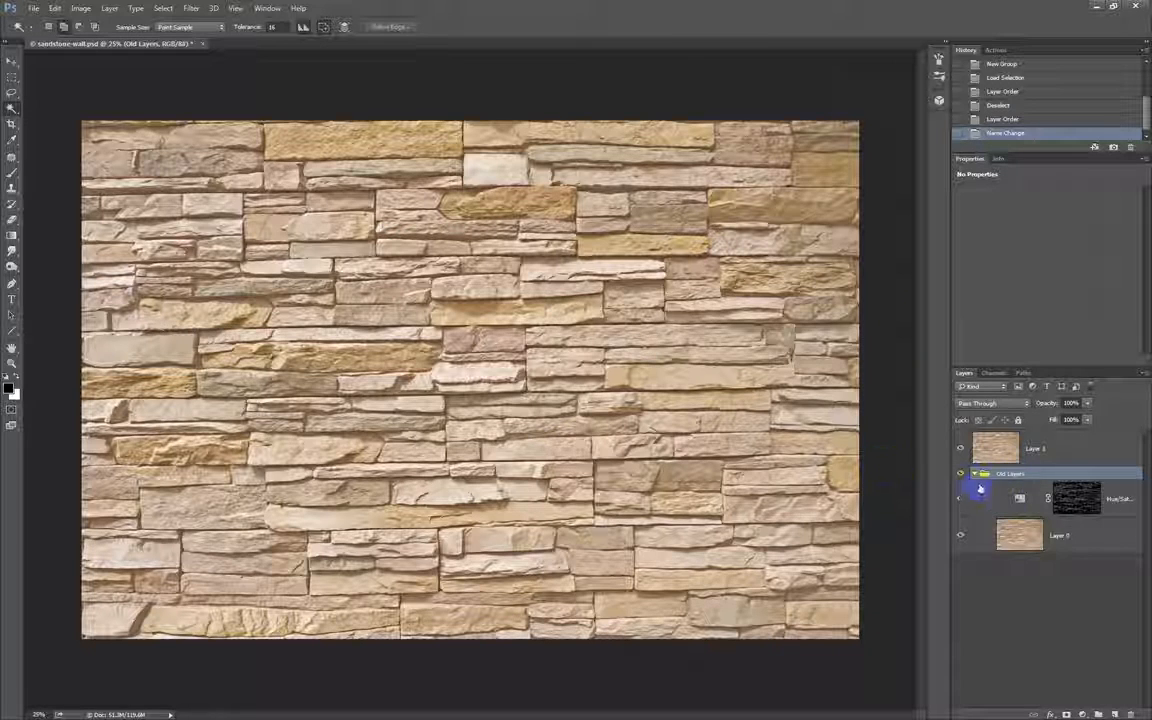
click(975, 473)
click(990, 448)
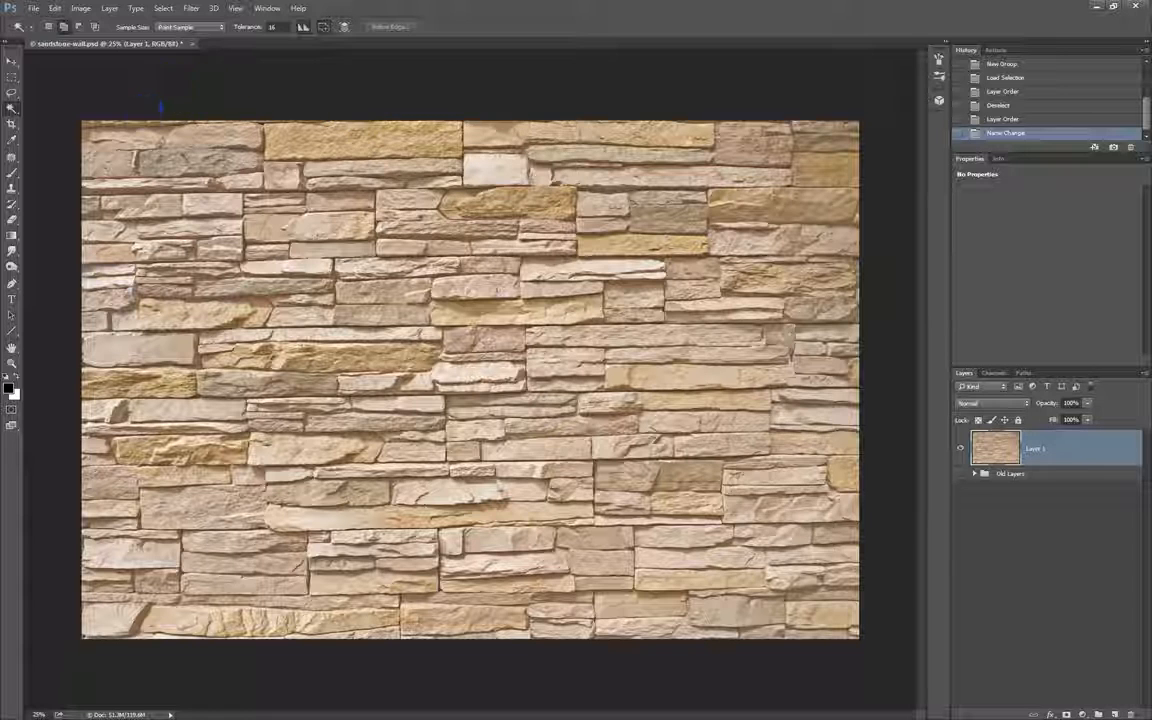
Set the Crop tool's aspect ratio to 2048 px by 2048 px.
key(c)
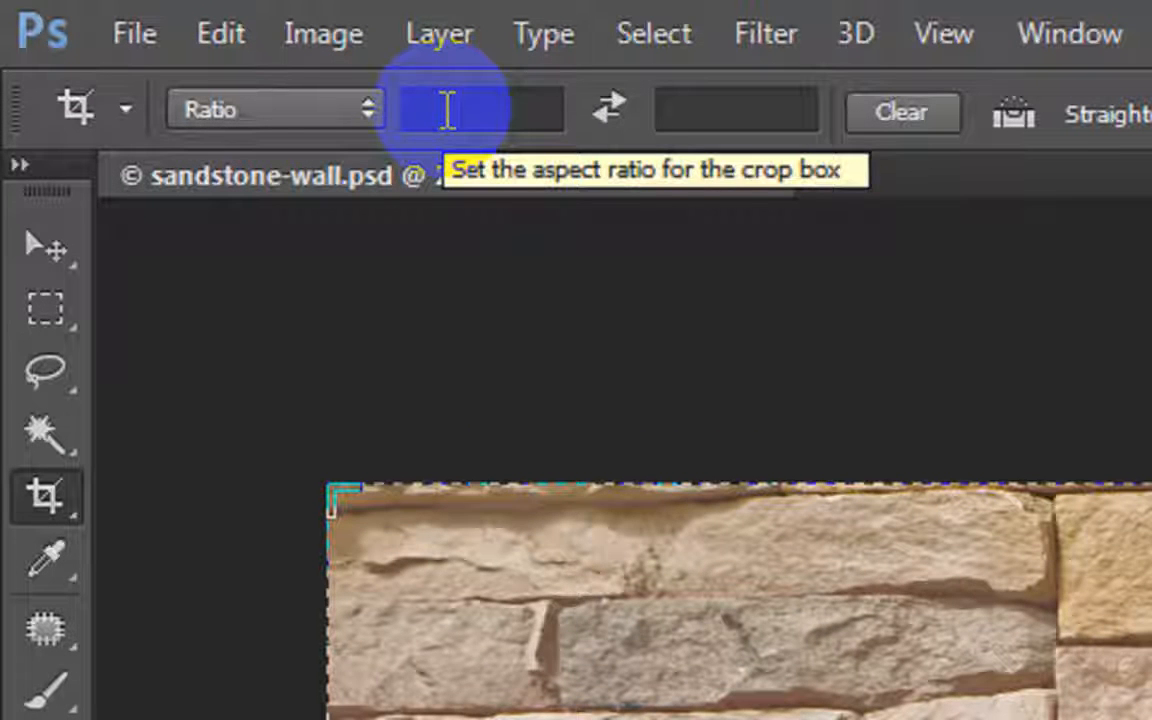
click(447, 110)
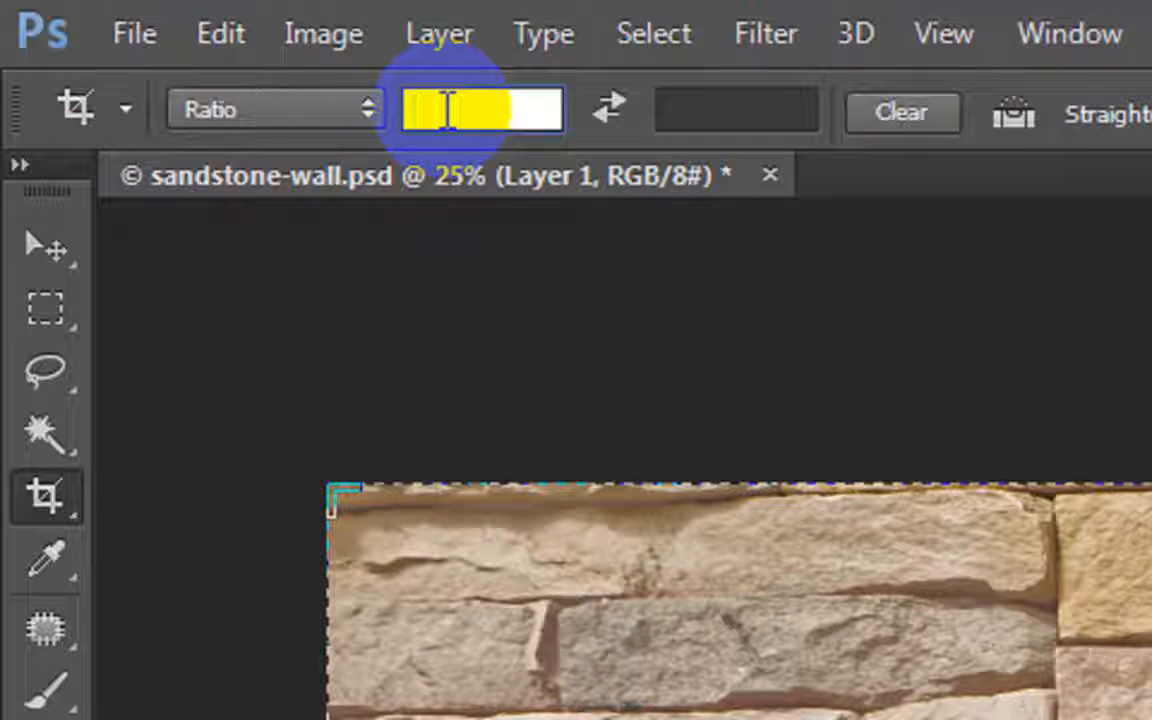
text(2048p)
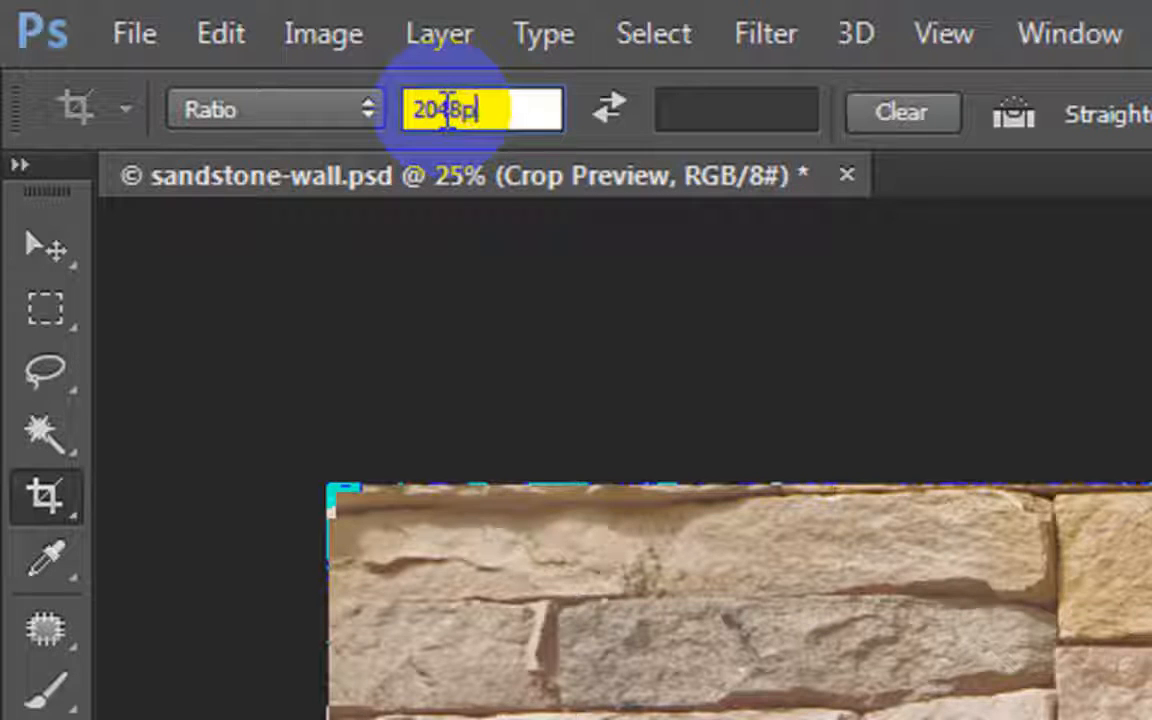
text(x)
key(Tab)
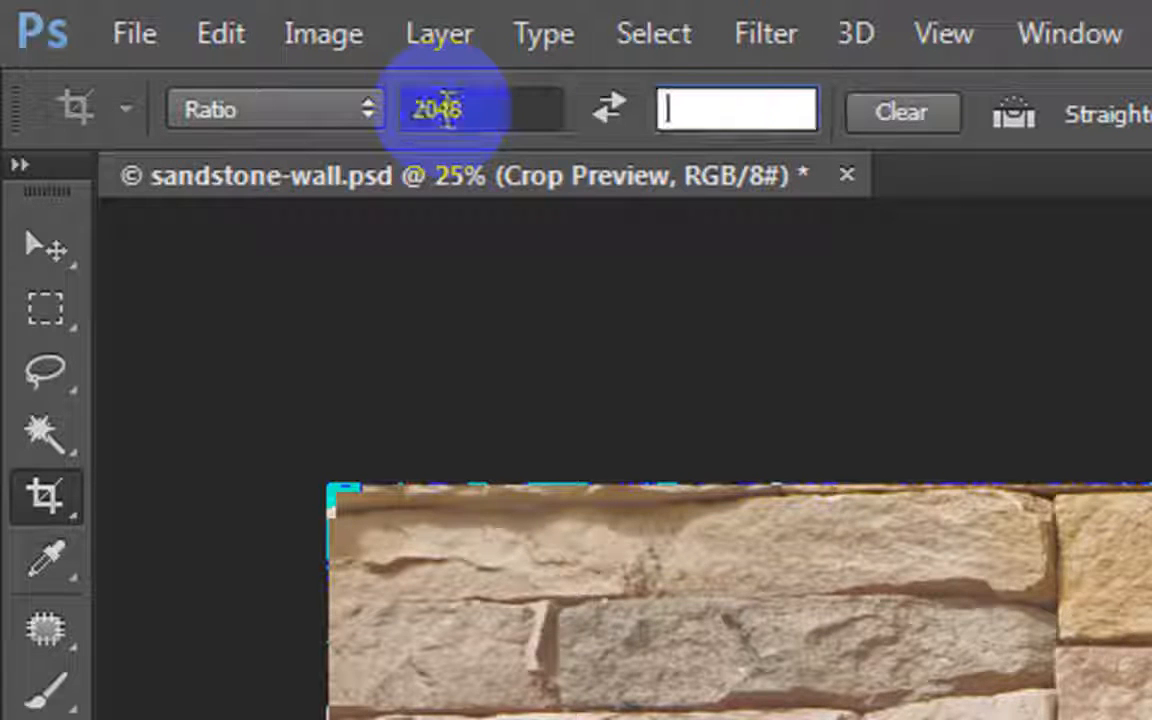
text(2048)
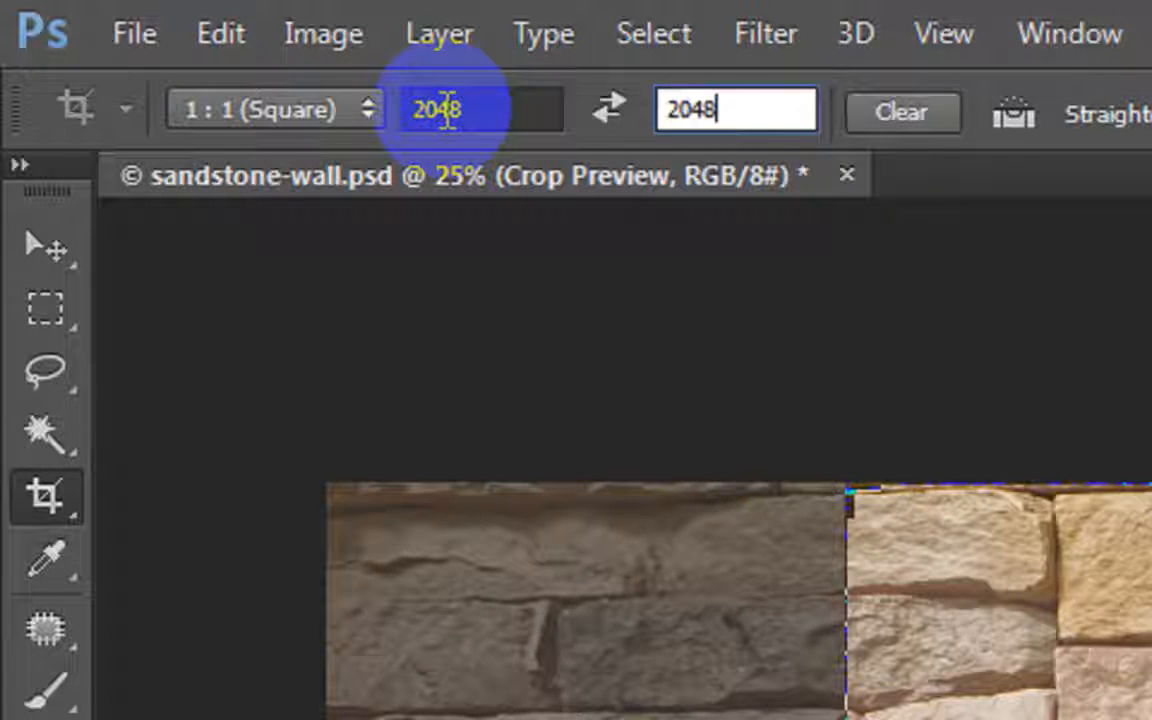
text(px)
key(Return)
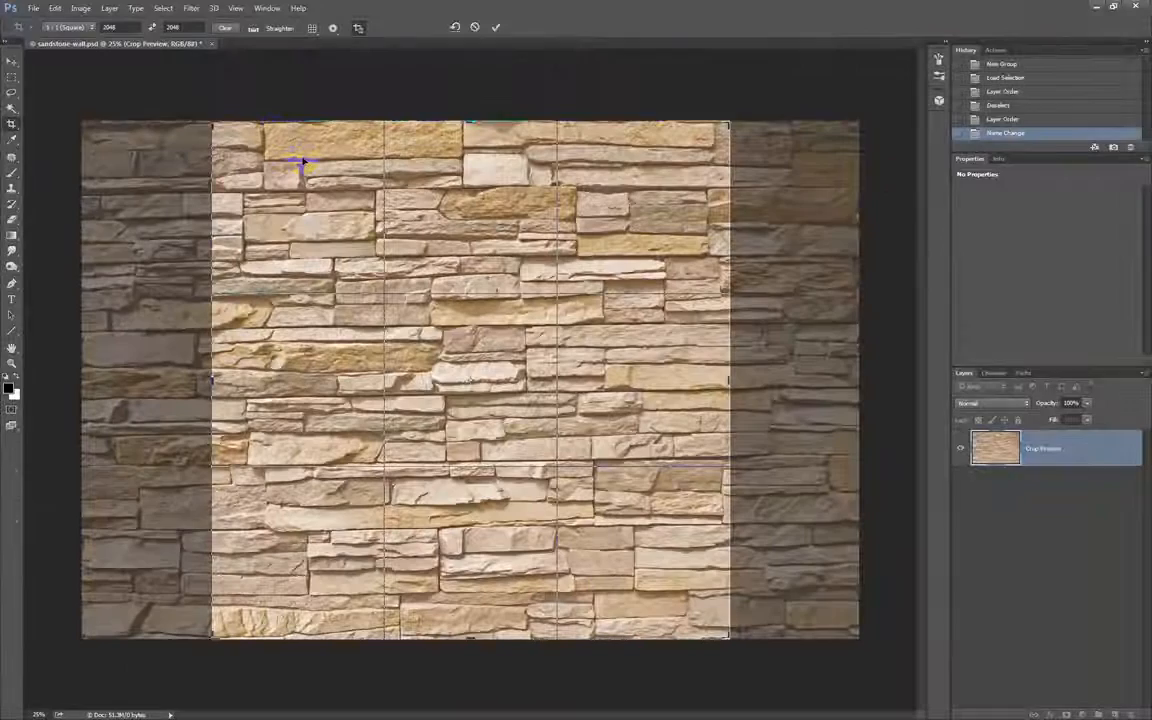
Shrink the square crop frame around the middle of the wall, aligning its edges with the stone joints, and apply the crop.
drag(214, 122, 258, 150)
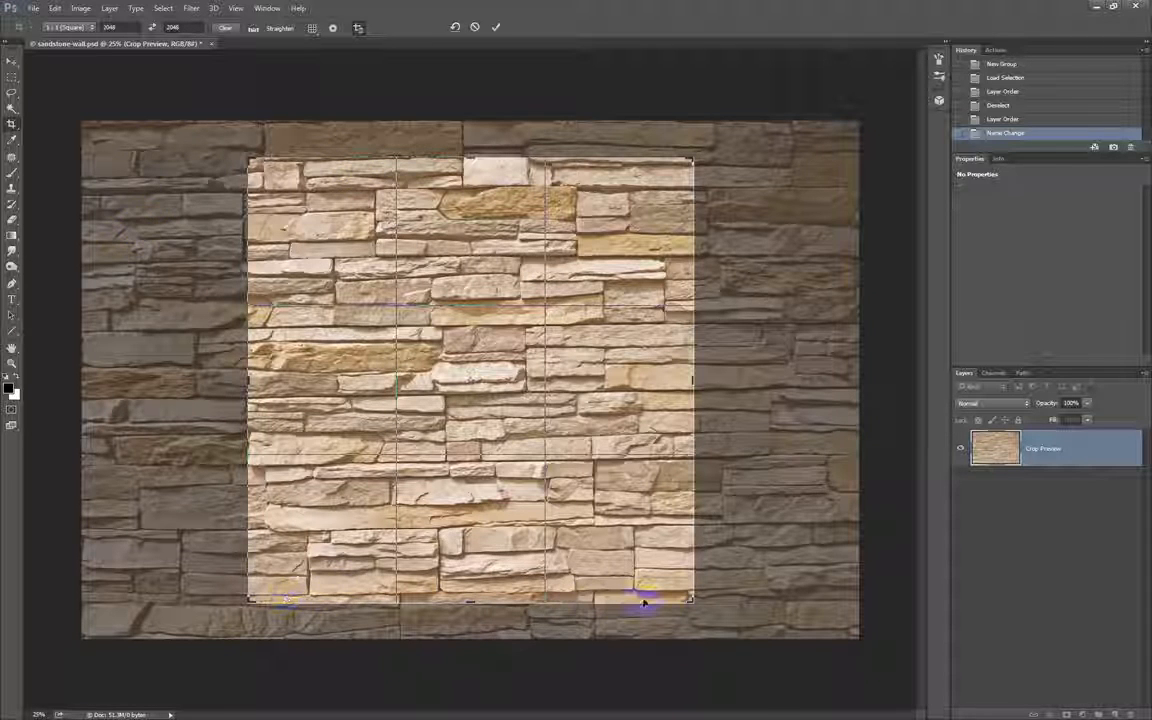
drag(691, 598, 690, 596)
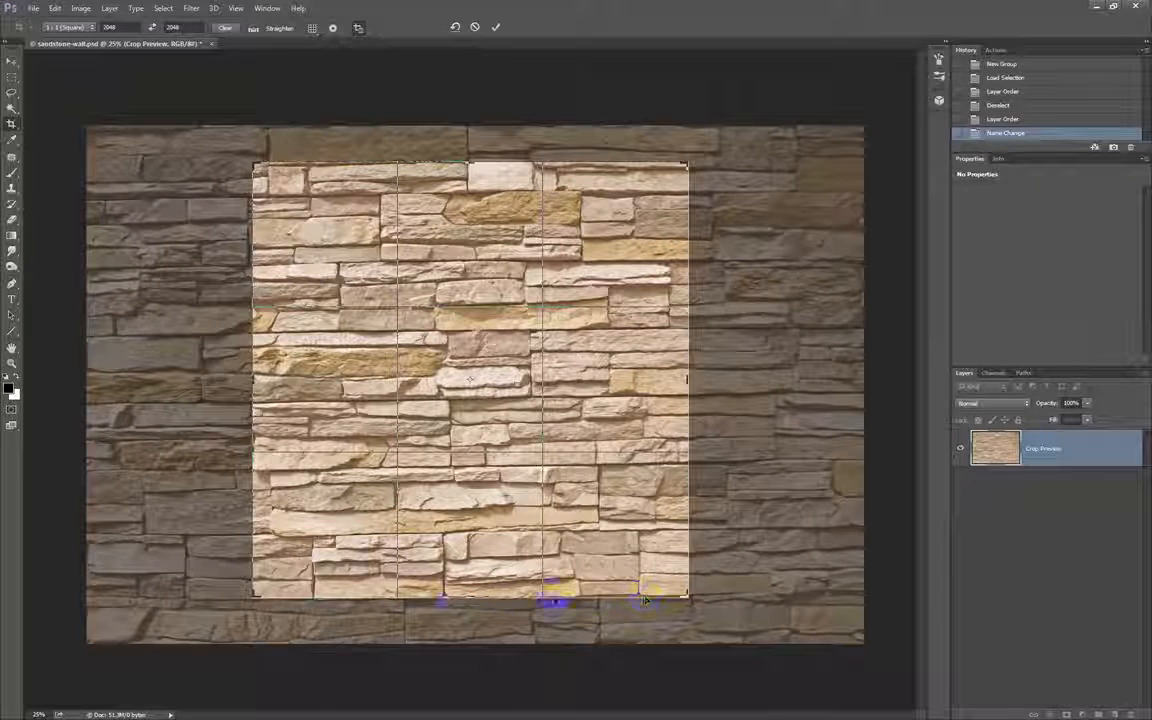
drag(686, 602, 686, 597)
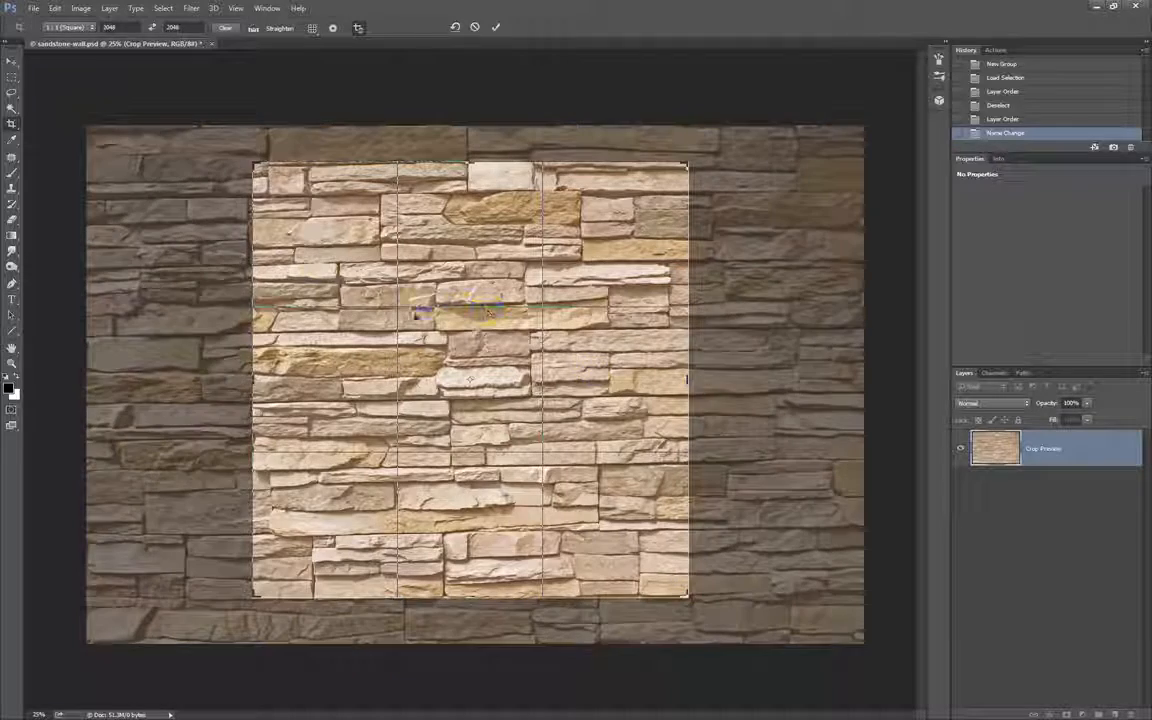
drag(252, 164, 257, 162)
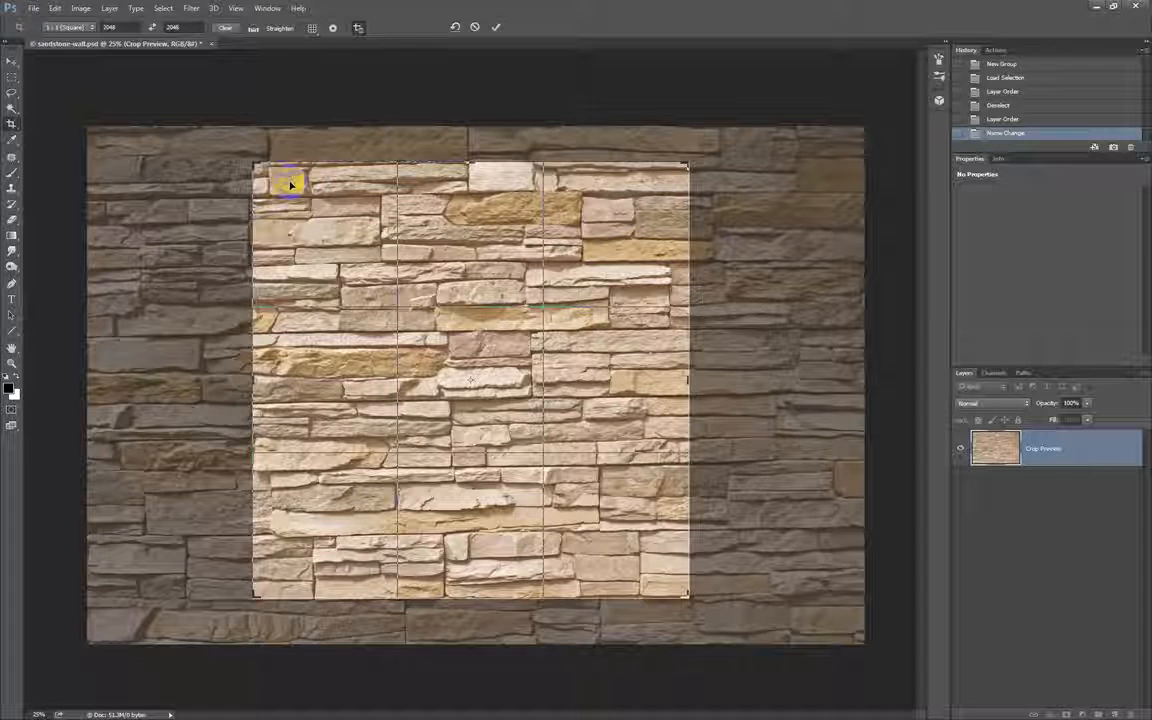
key(Return)
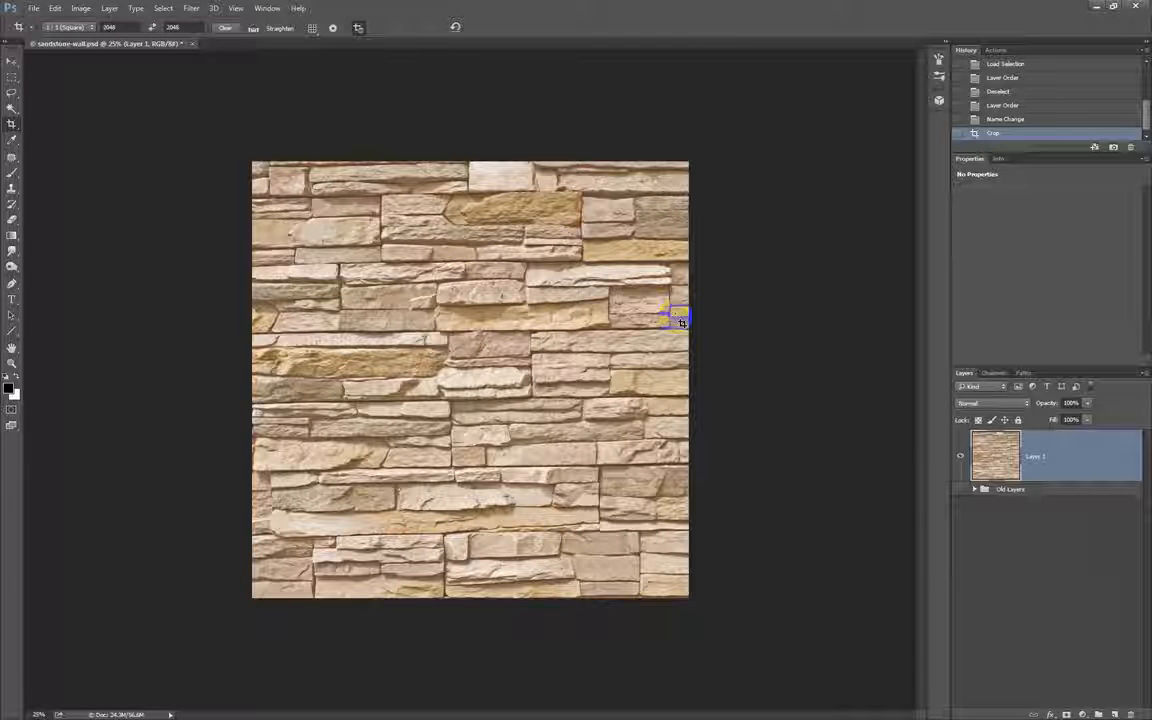
key(v)
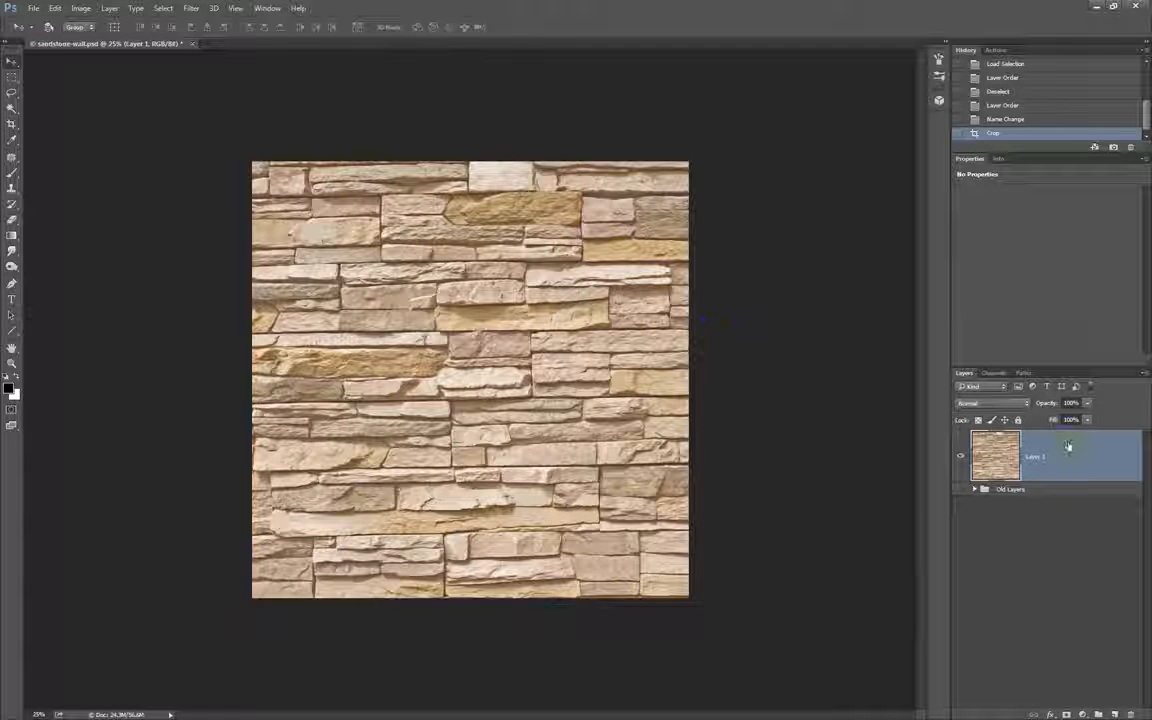
click(1145, 374)
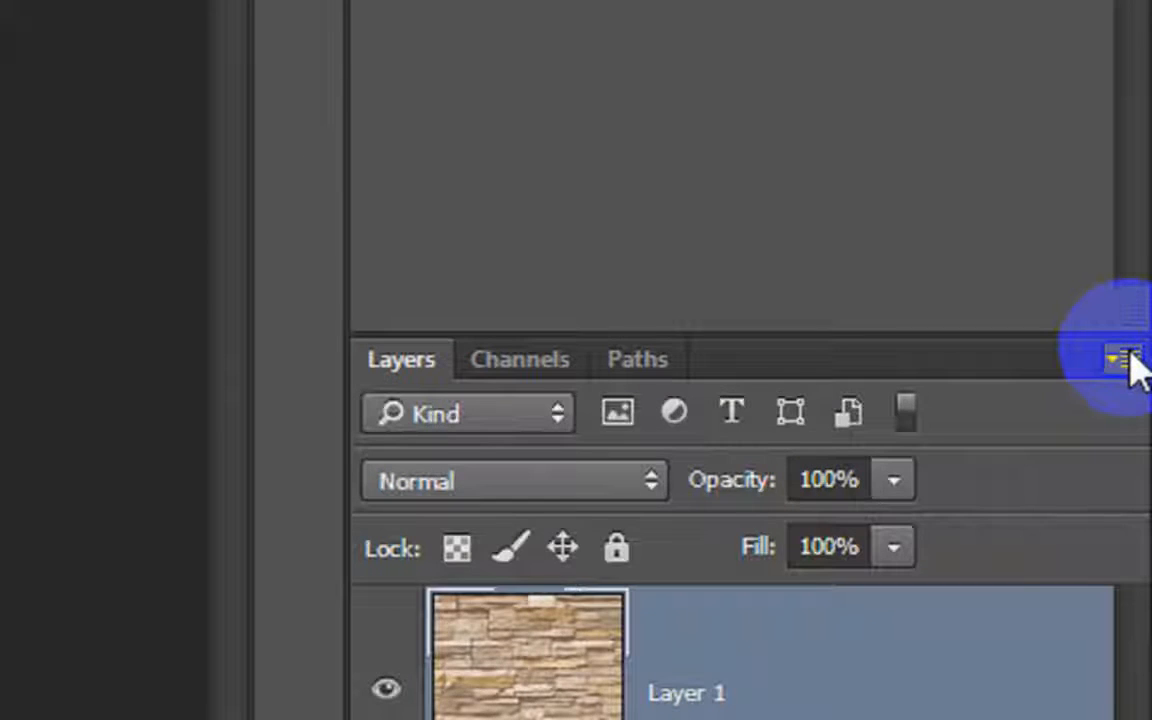
click(1128, 356)
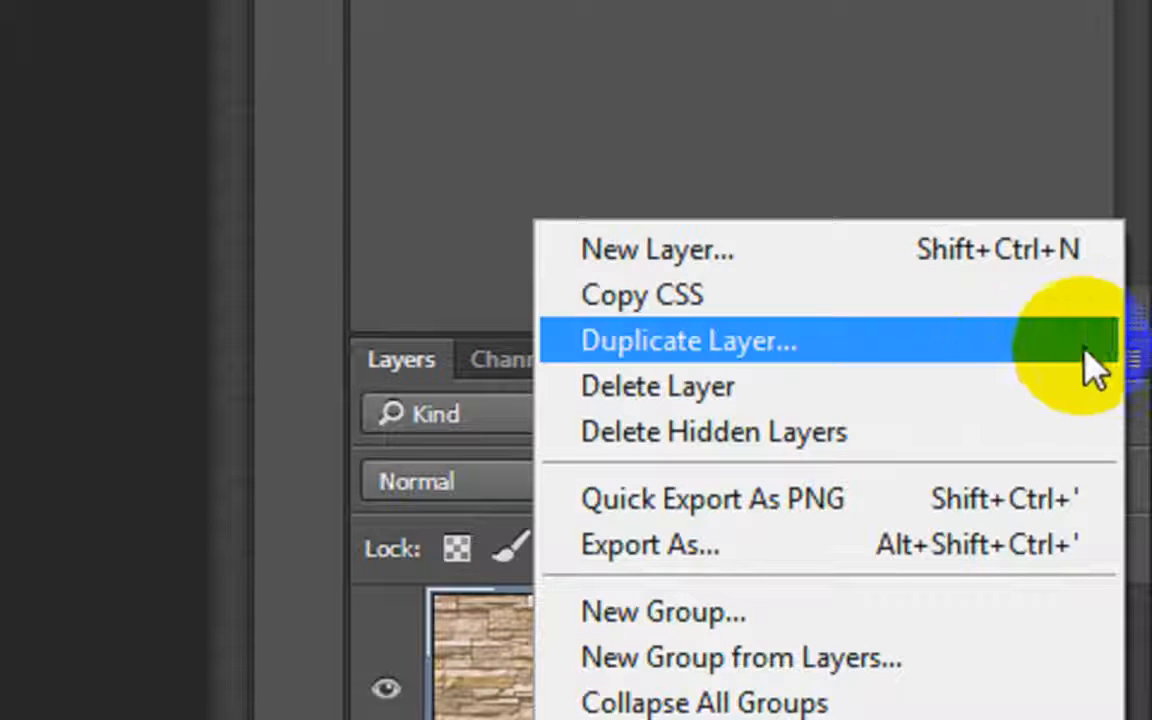
click(852, 355)
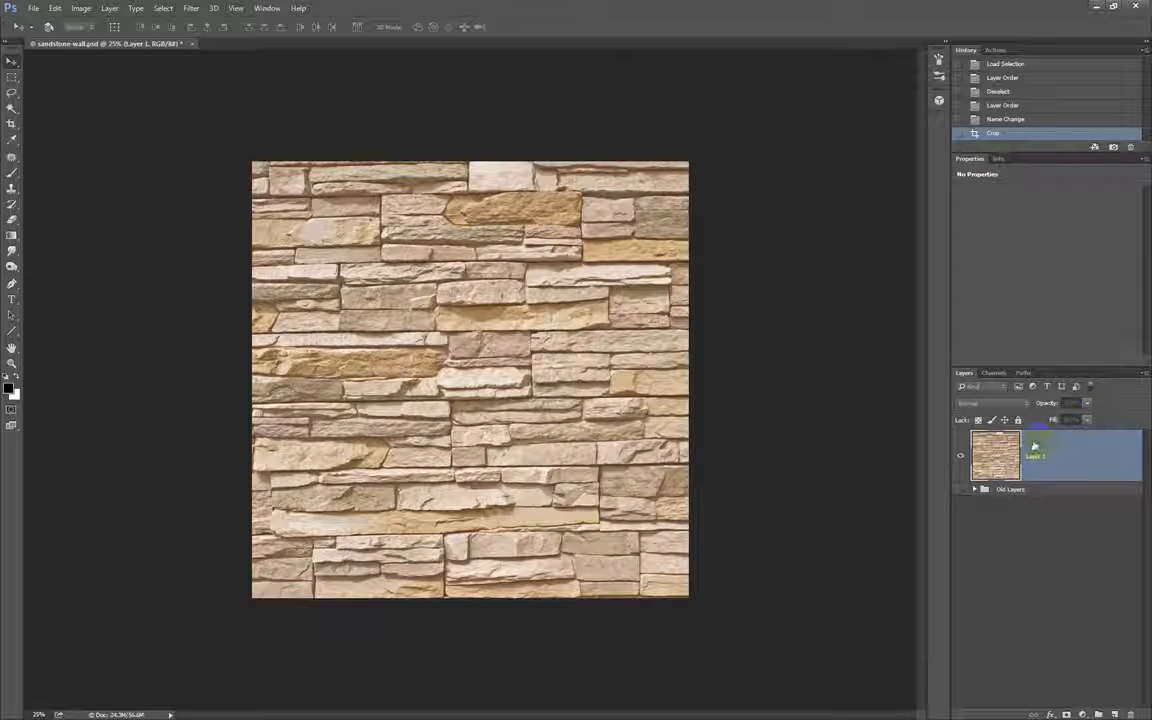
click(1140, 374)
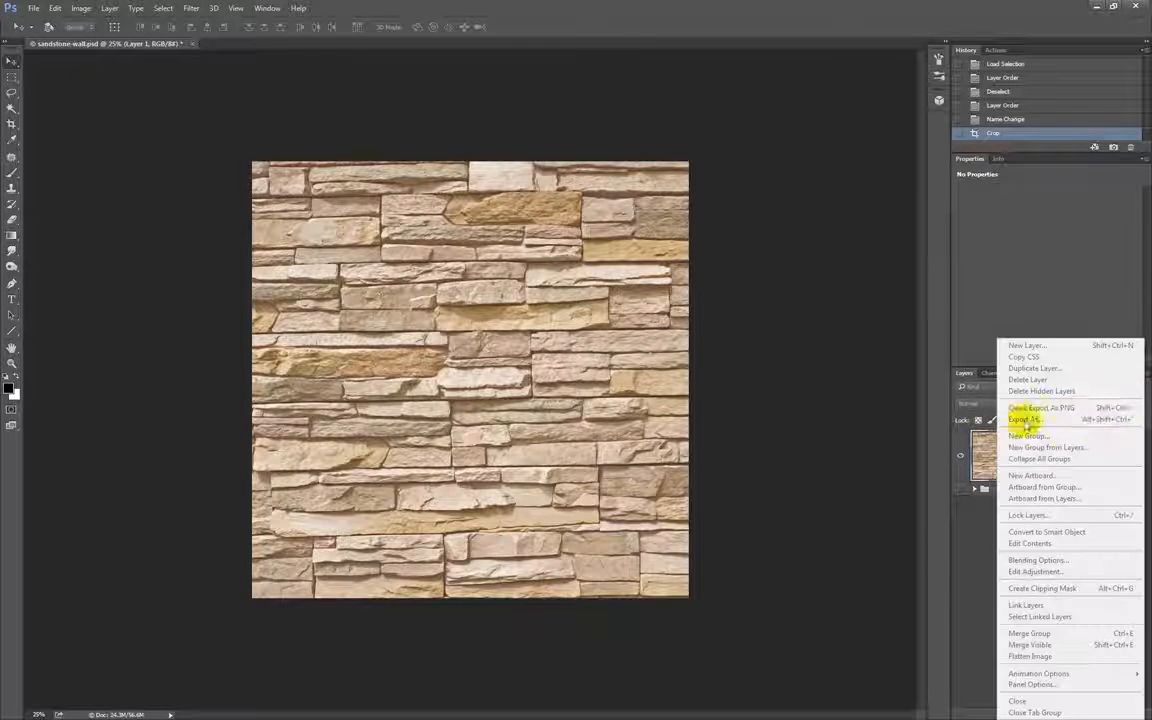
click(1003, 460)
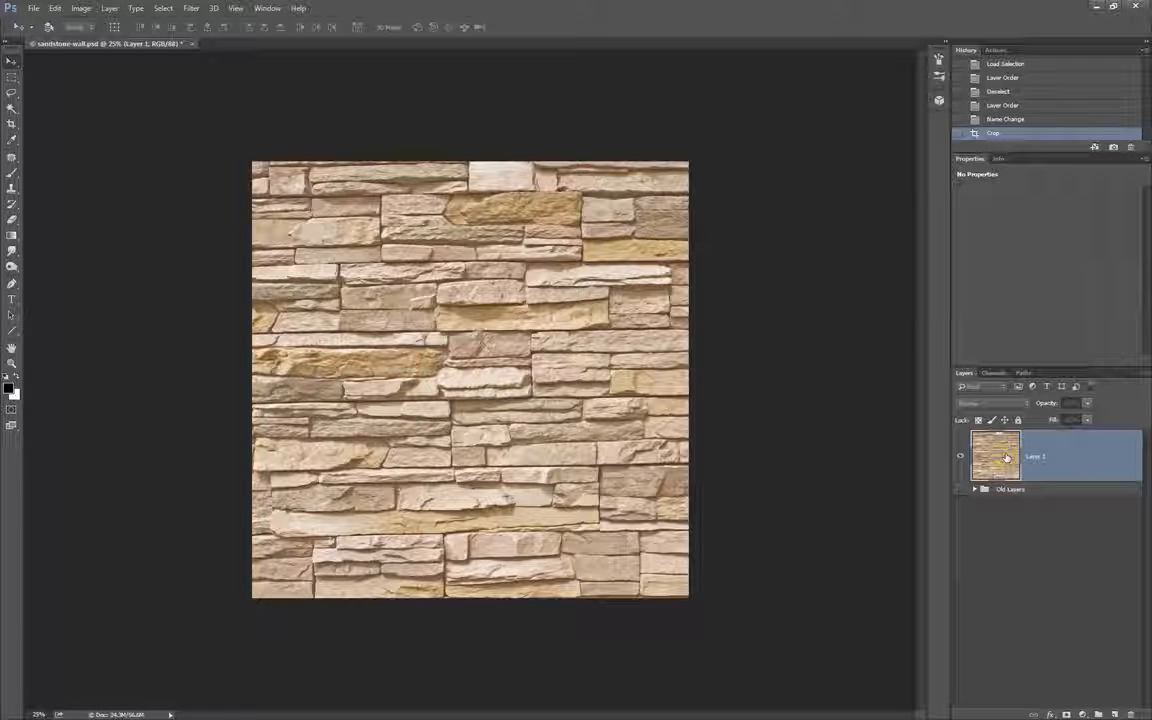
Duplicate Layer 1 within sandstone-wall.psd as Layer 1 copy.
click(1141, 376)
click(972, 522)
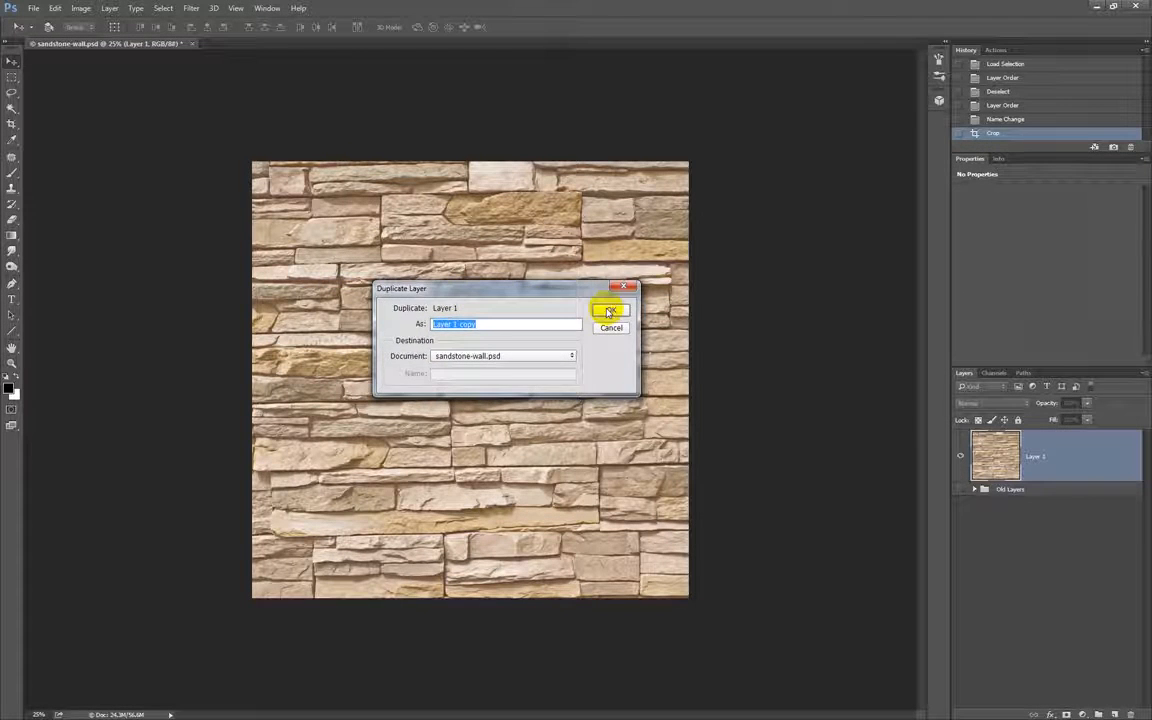
click(607, 311)
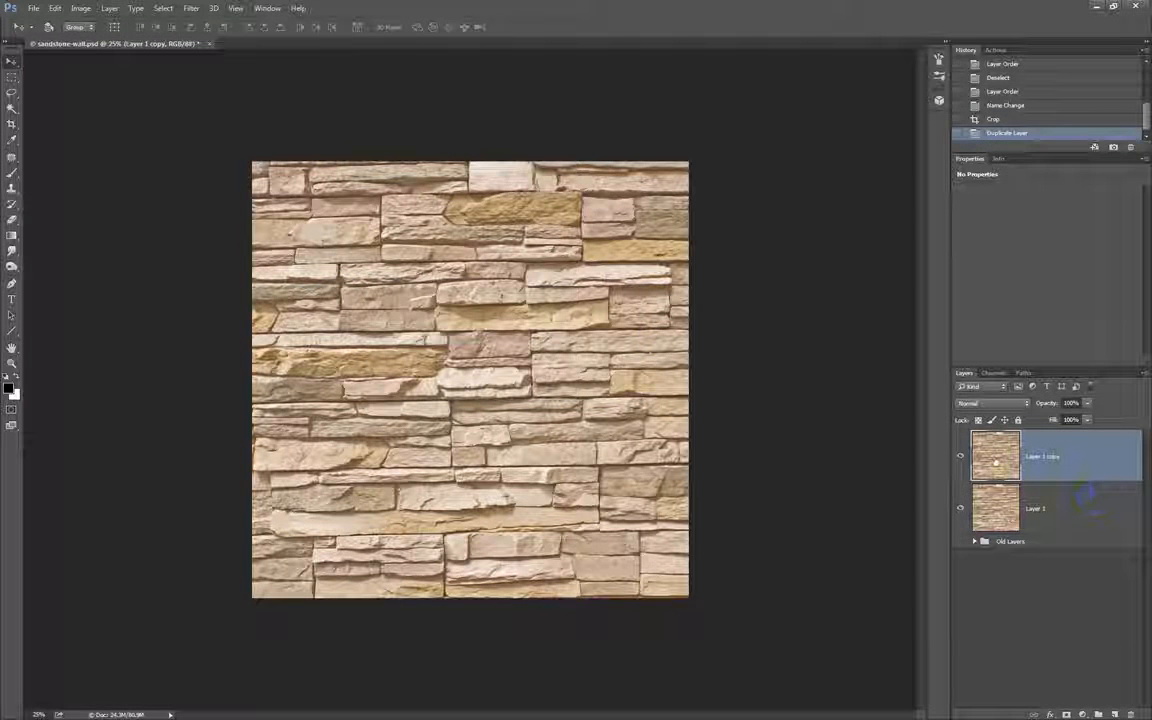
Make another duplicate of the Layer 1 copy layer and undo it.
drag(1022, 465, 1115, 713)
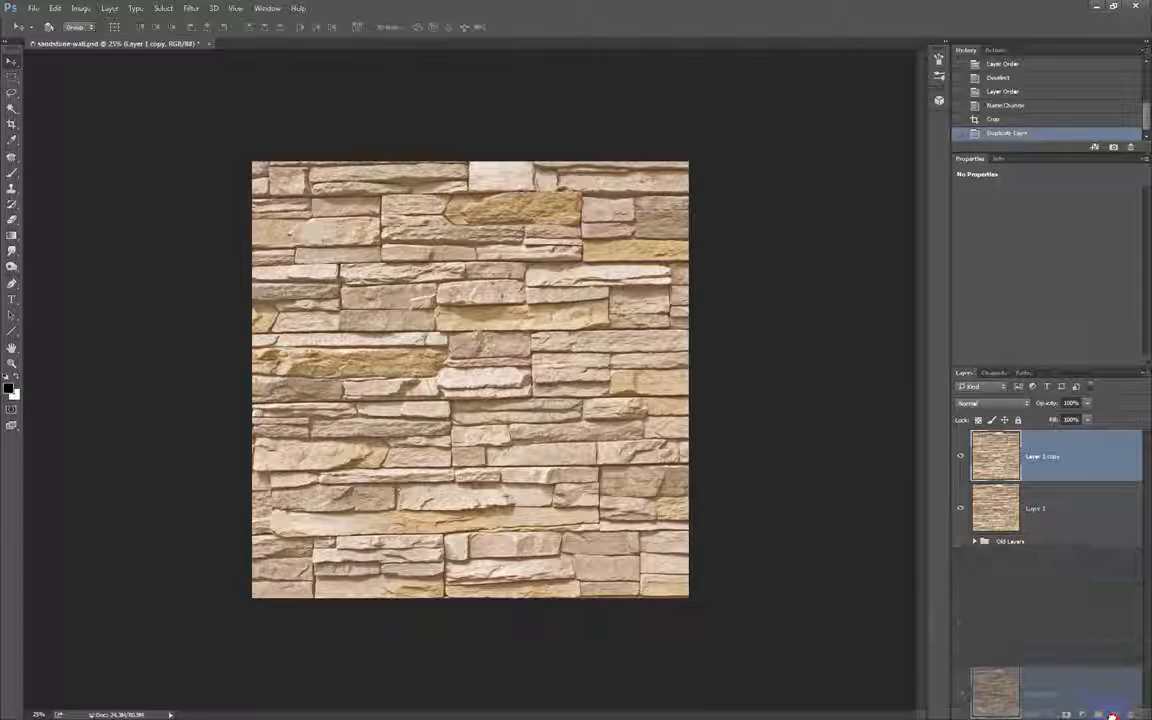
key(ctrl+z)
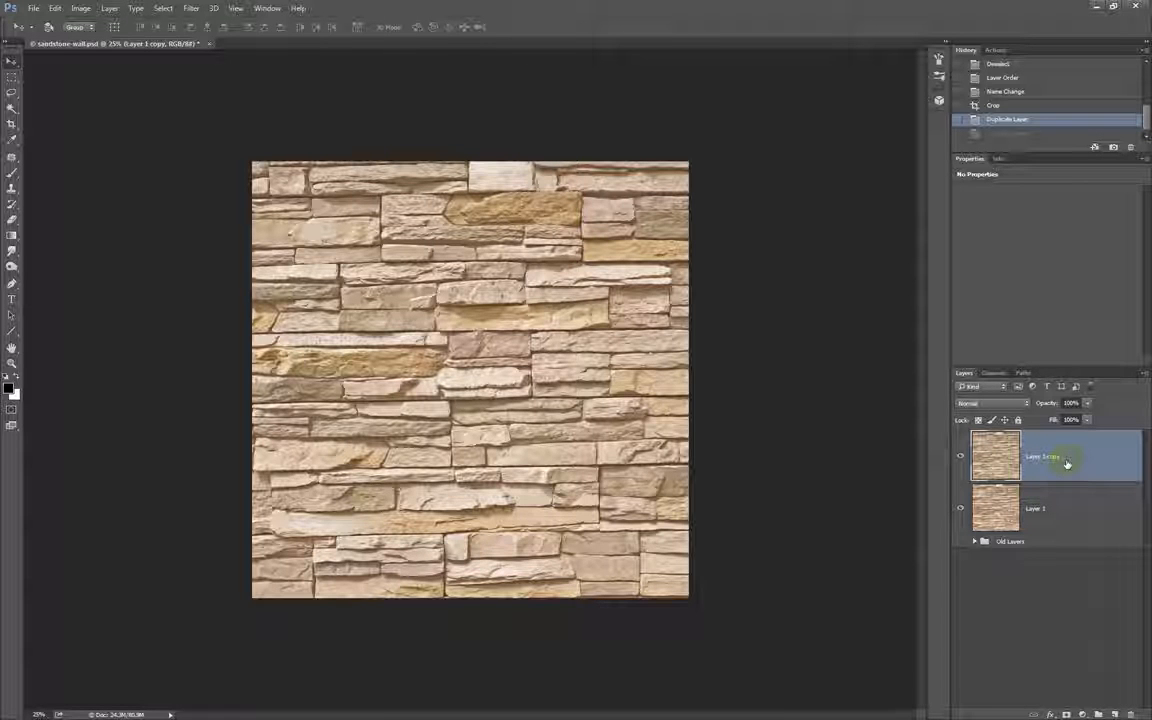
Open the Offset filter for the Layer 1 copy layer.
click(236, 8)
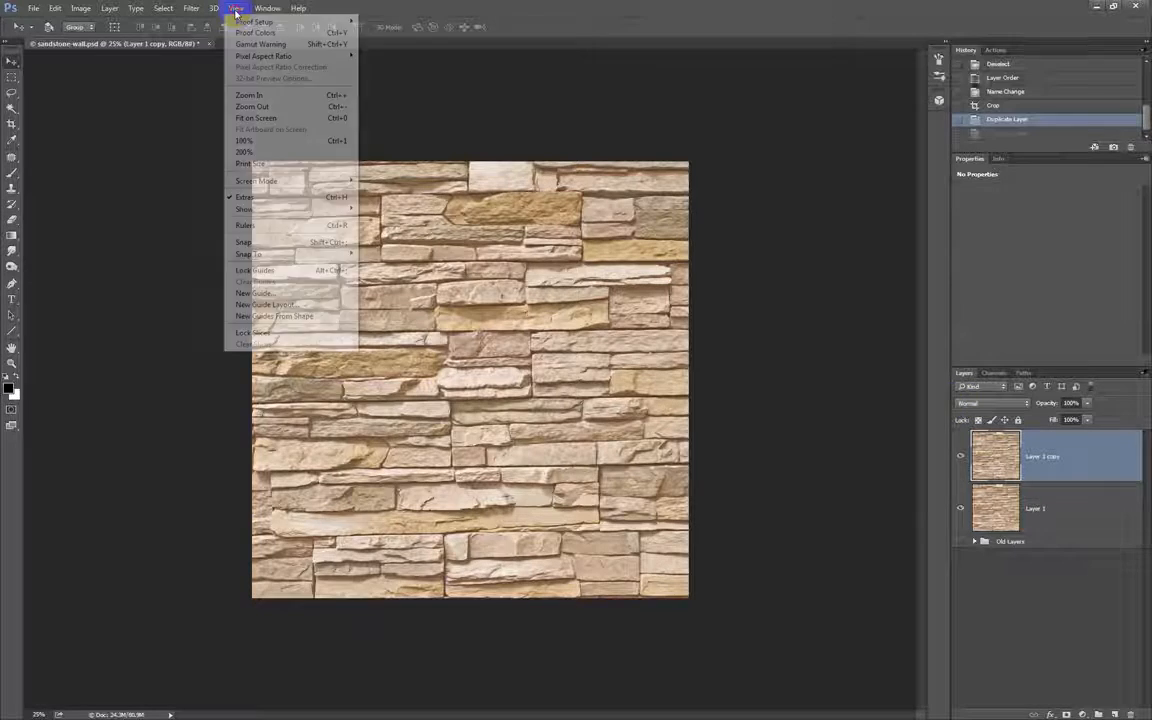
mouse_move(191, 8)
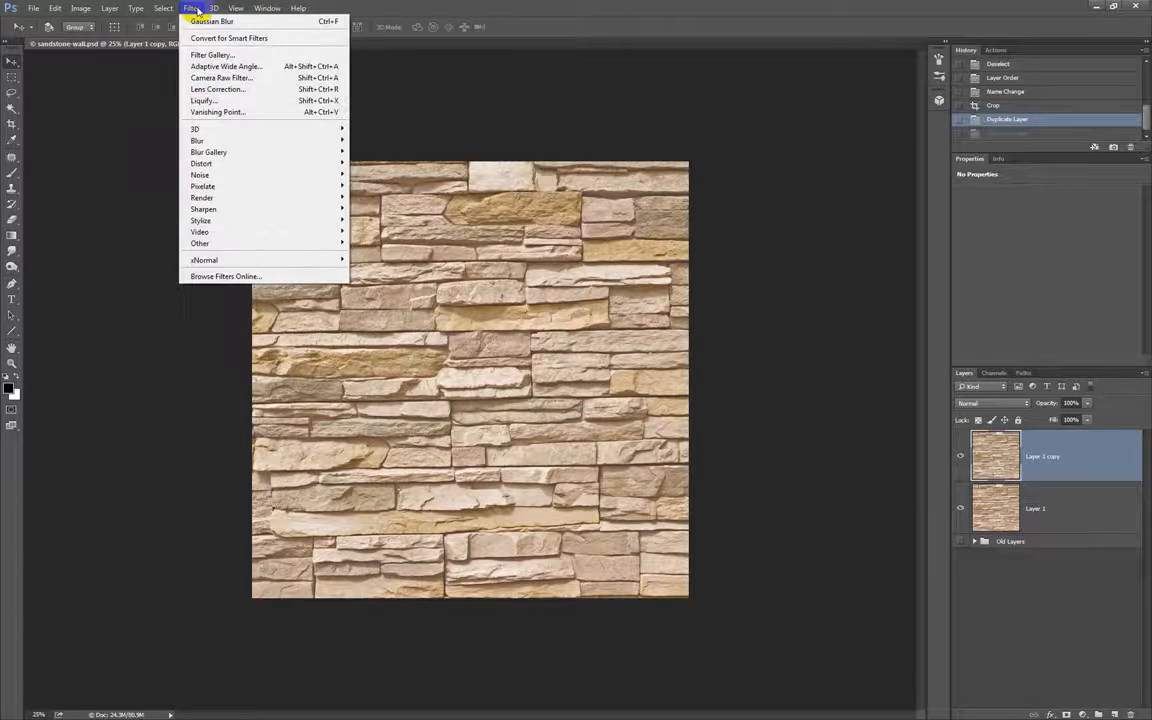
mouse_move(257, 242)
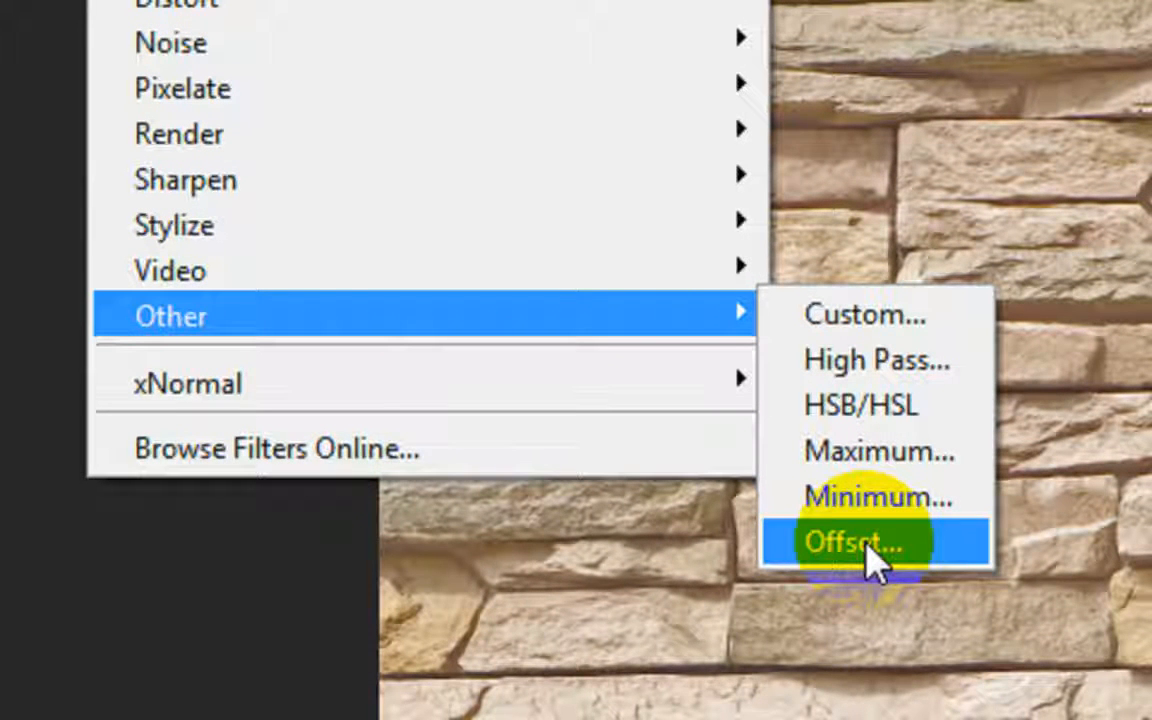
click(866, 545)
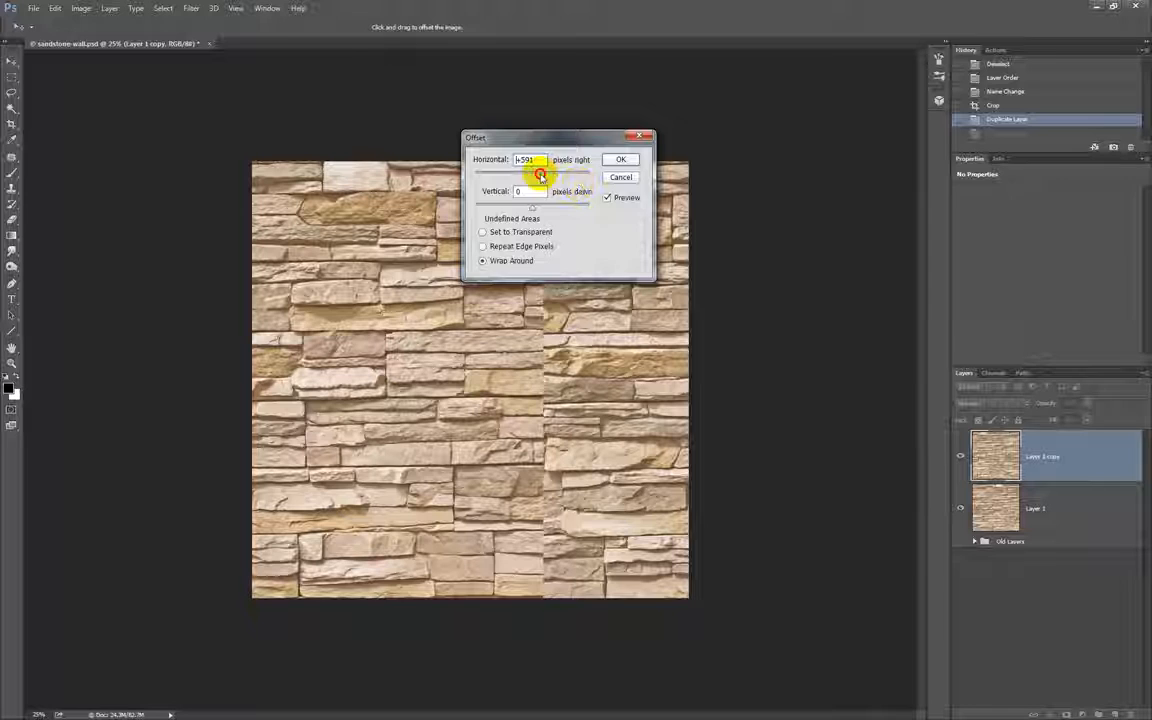
Try a horizontal offset of -488 pixels and a downward shift on the wall, and reset the vertical offset to 0.
text(488)
text(-)
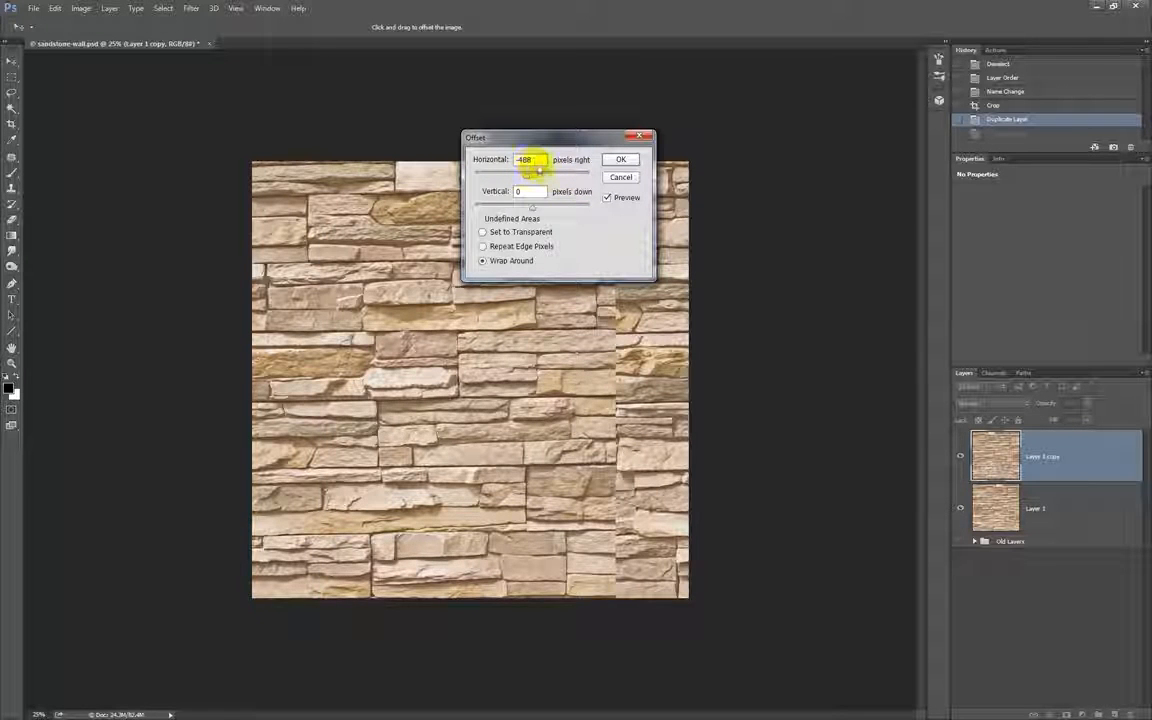
mouse_move(533, 208)
mouse_down()
mouse_move(551, 208)
mouse_move(540, 175)
mouse_move(545, 208)
mouse_up()
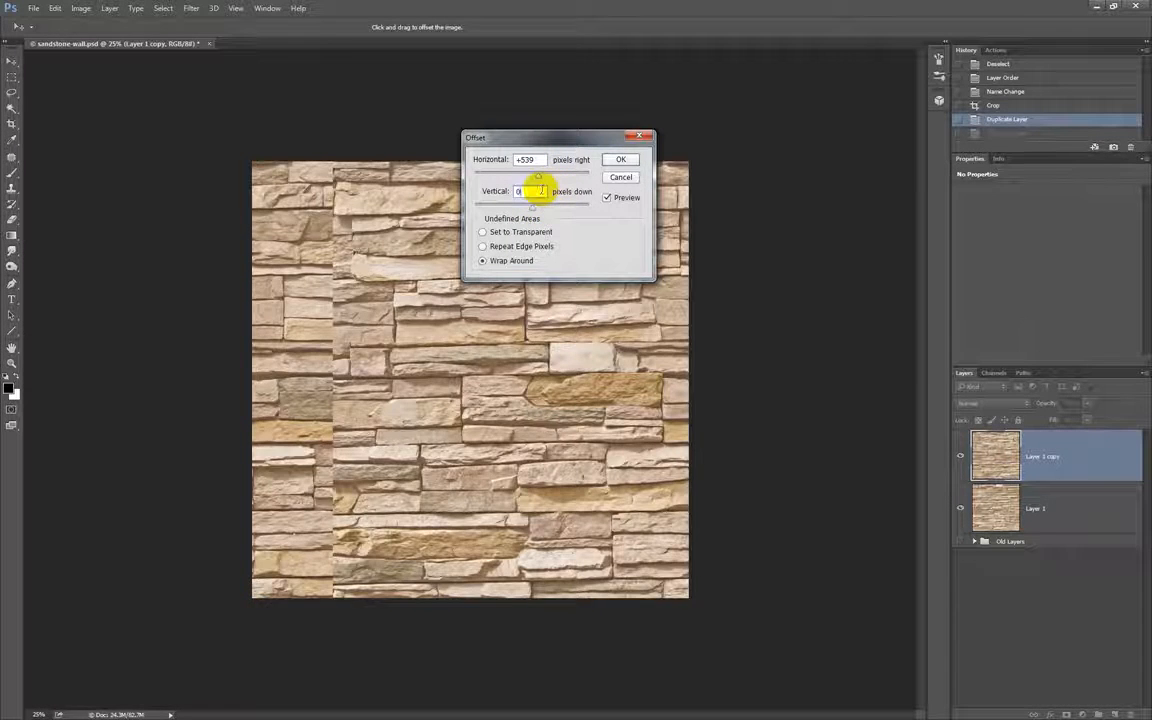
text(0)
Offset Layer 1 copy 1024 pixels horizontally and 0 vertically with Wrap Around, and toggle its visibility to compare it with Layer 1.
drag(537, 160, 505, 160)
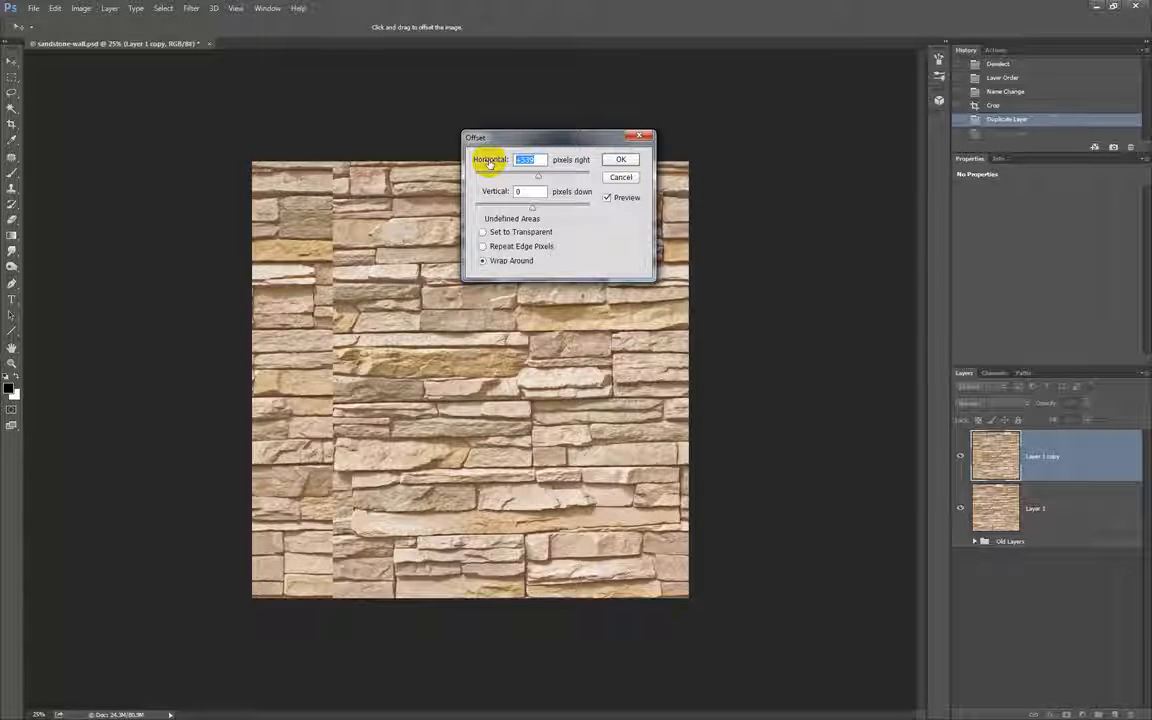
text(2)
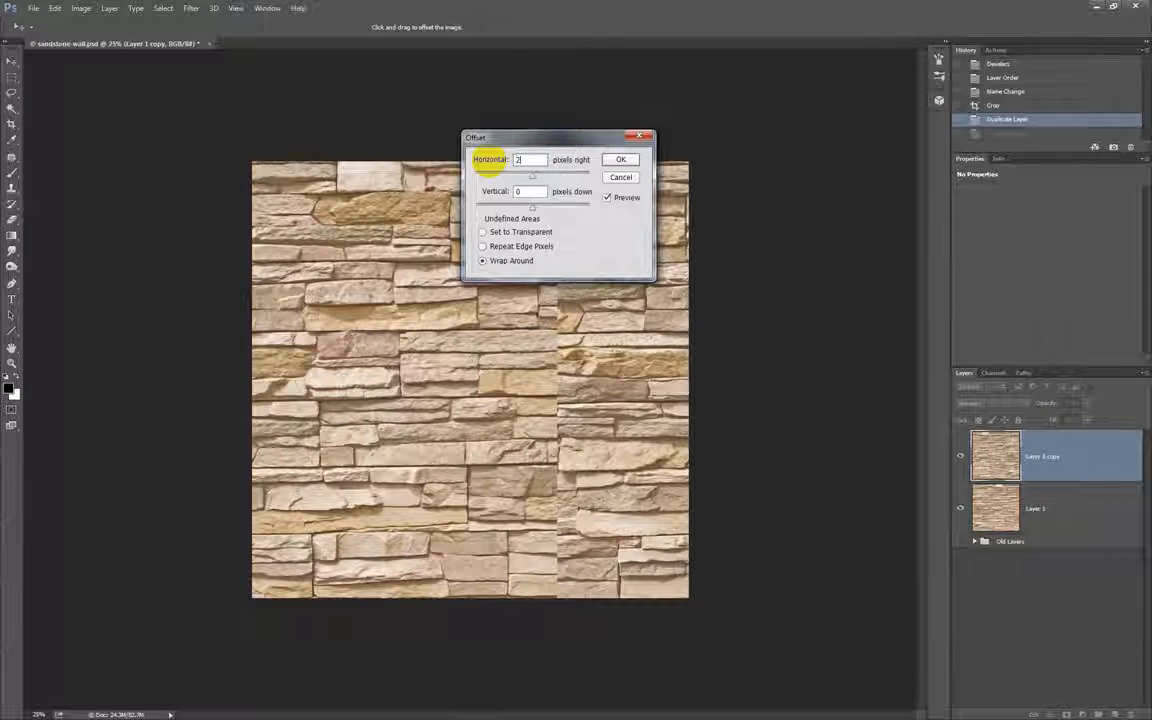
text(0351024)
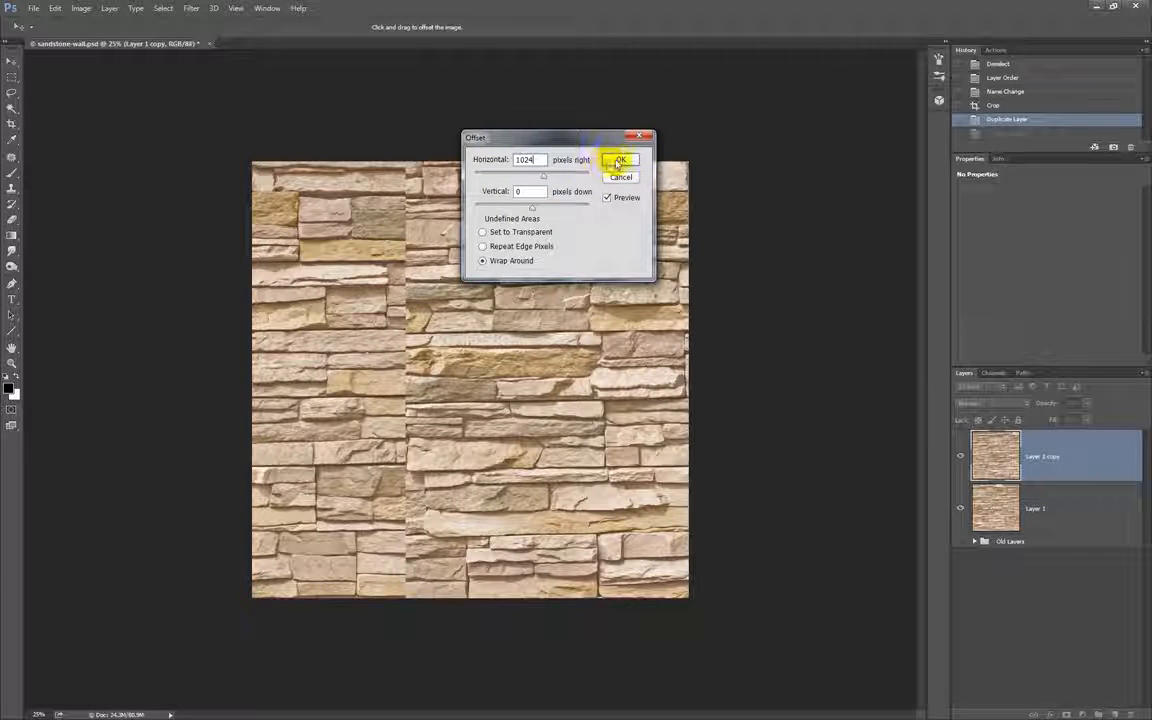
click(620, 161)
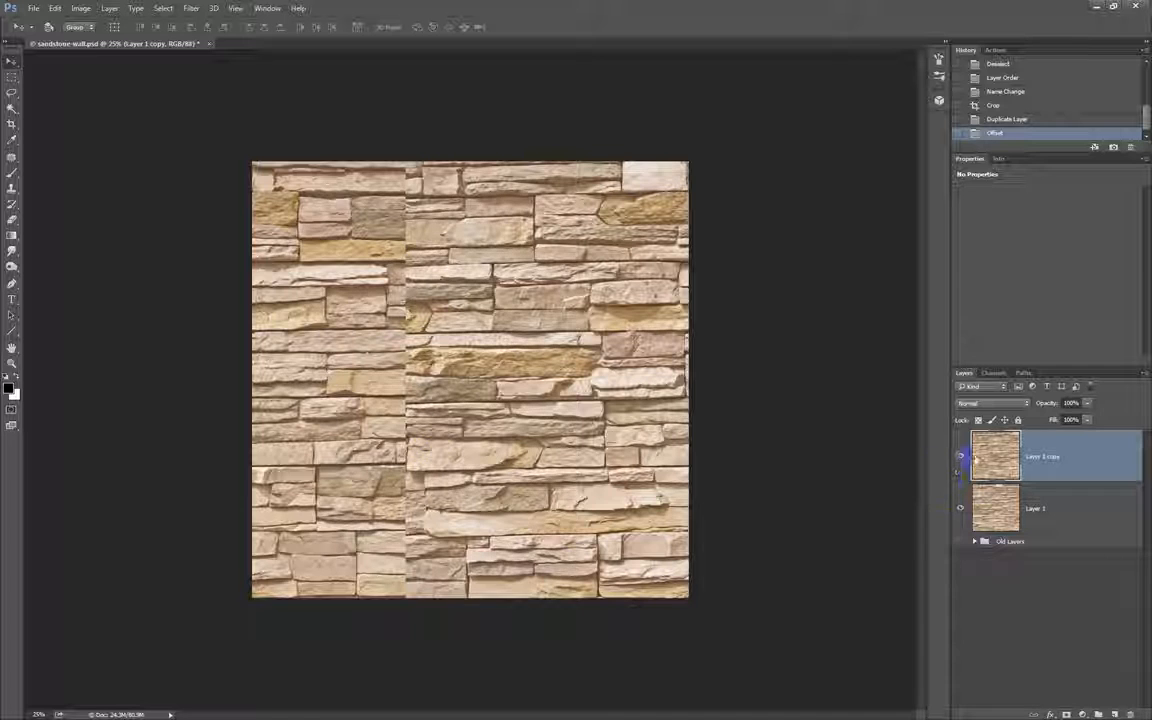
click(961, 459)
click(961, 459)
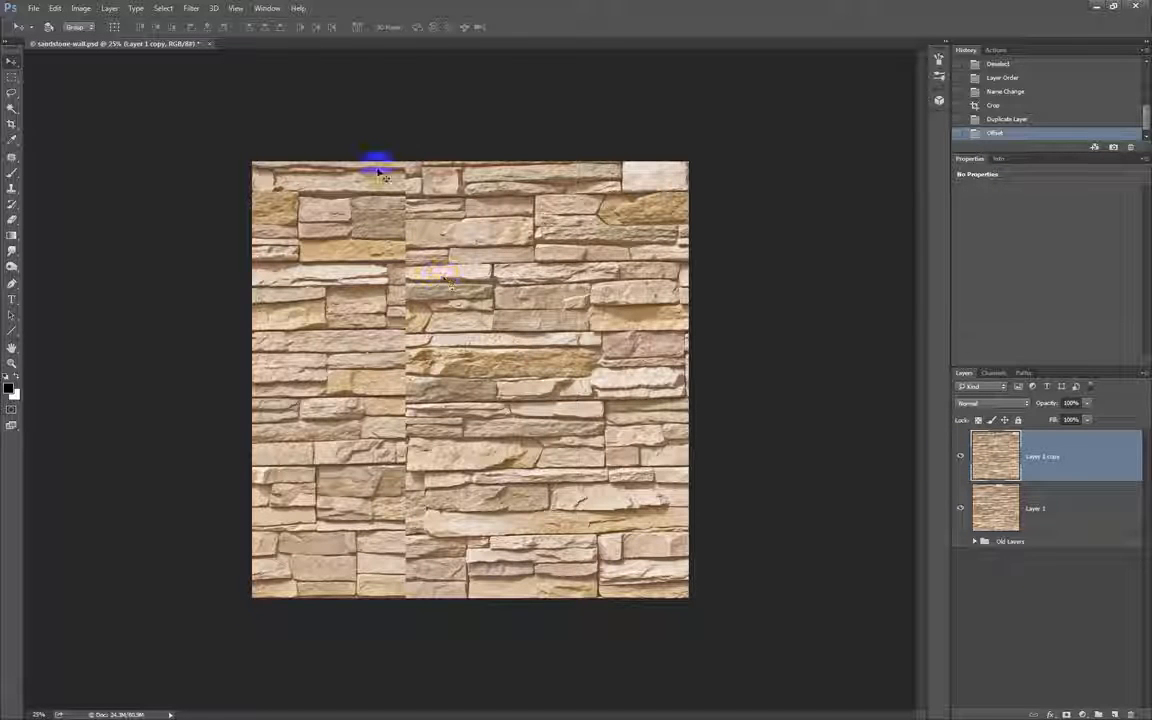
Select a narrow full-height strip over the vertical seam with the Rectangular Marquee tool and turn it into a mask on Layer 1 copy.
key(m)
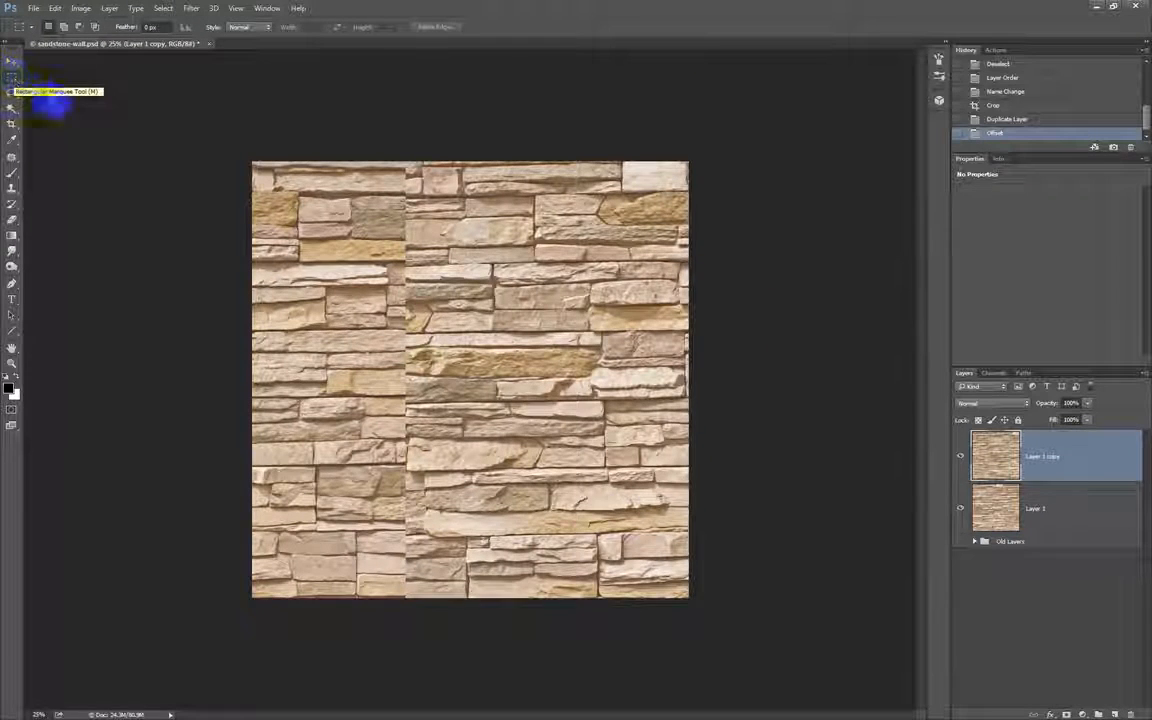
drag(387, 150, 429, 622)
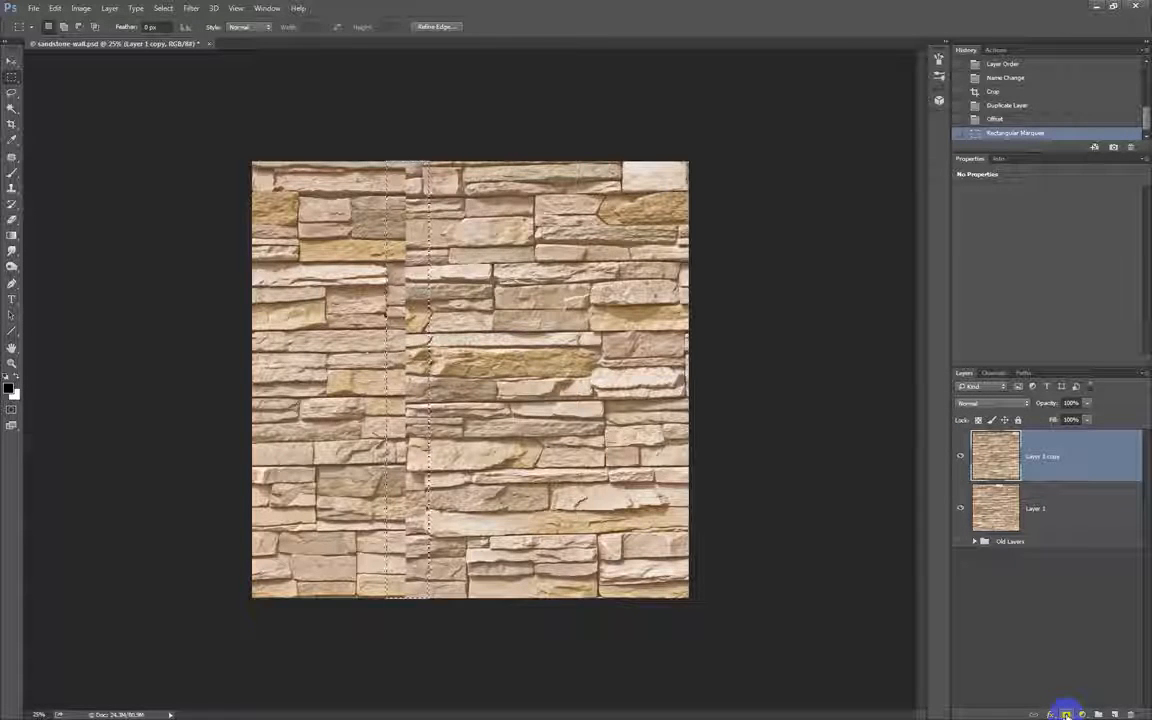
click(1067, 714)
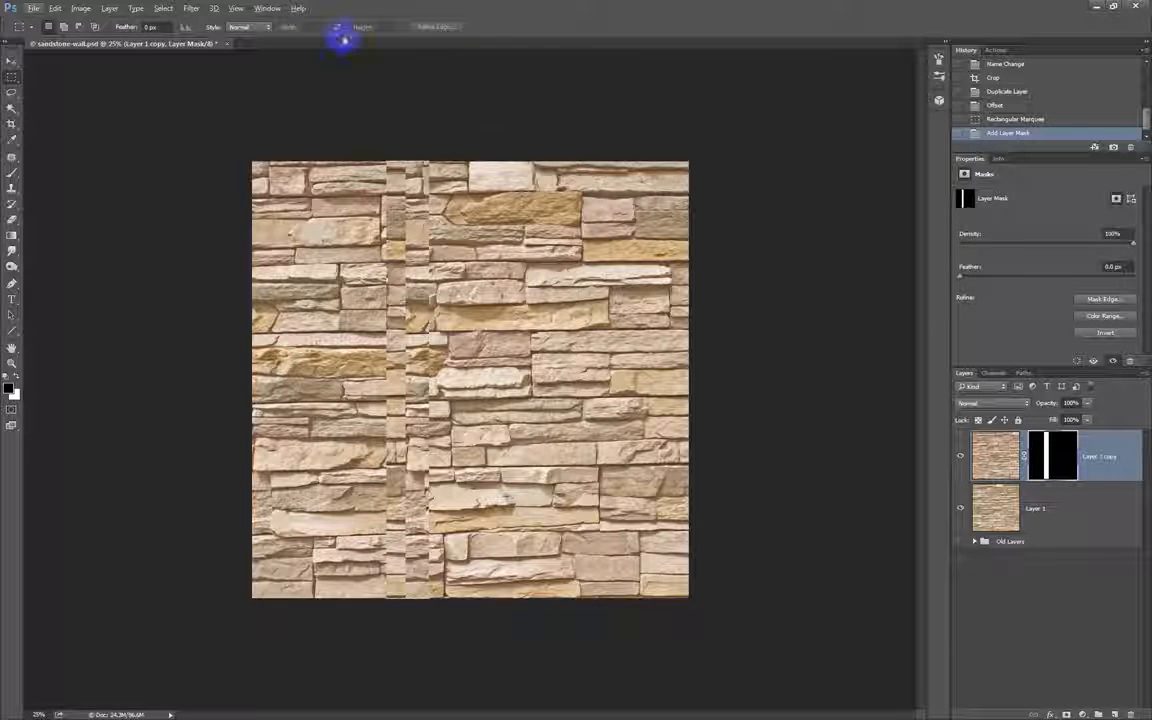
Invert the layer mask of Layer 1 copy so the strip over the seam is hidden.
click(82, 8)
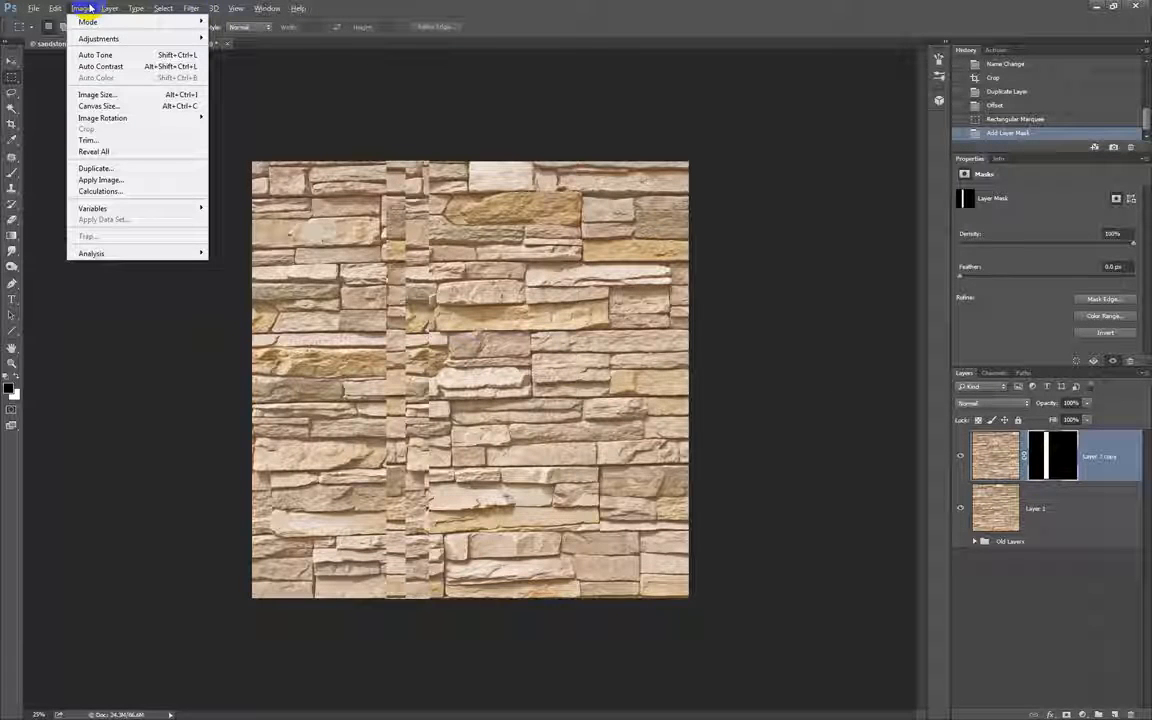
mouse_move(93, 38)
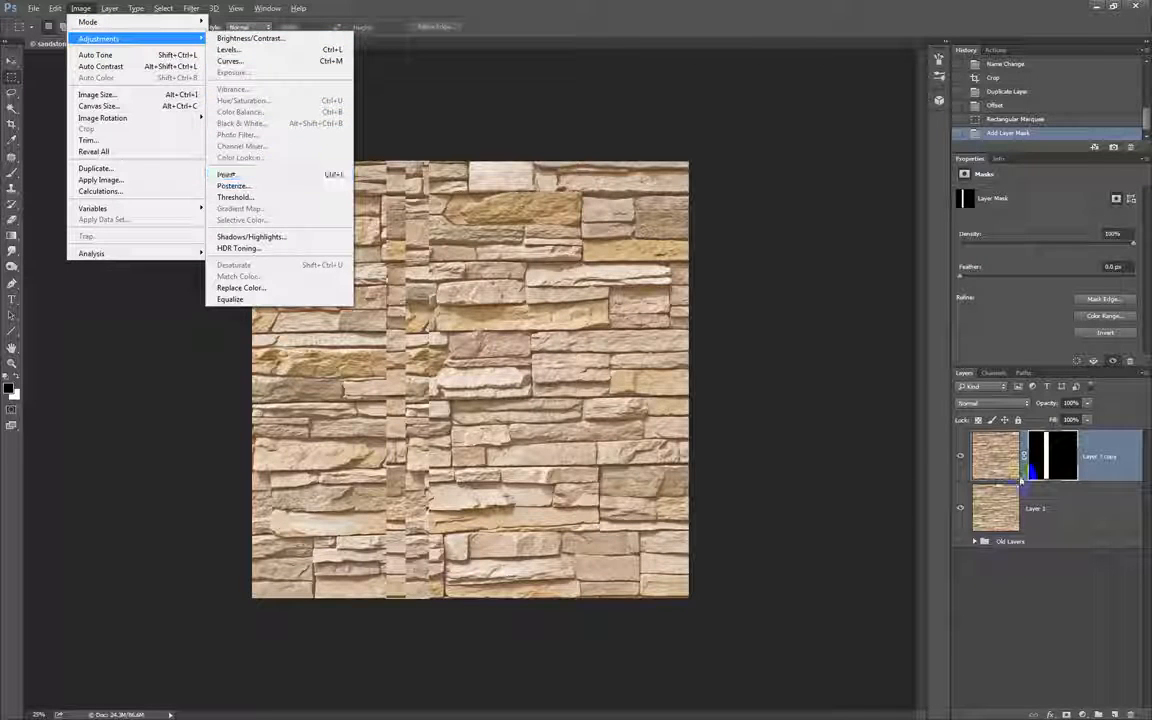
click(1036, 455)
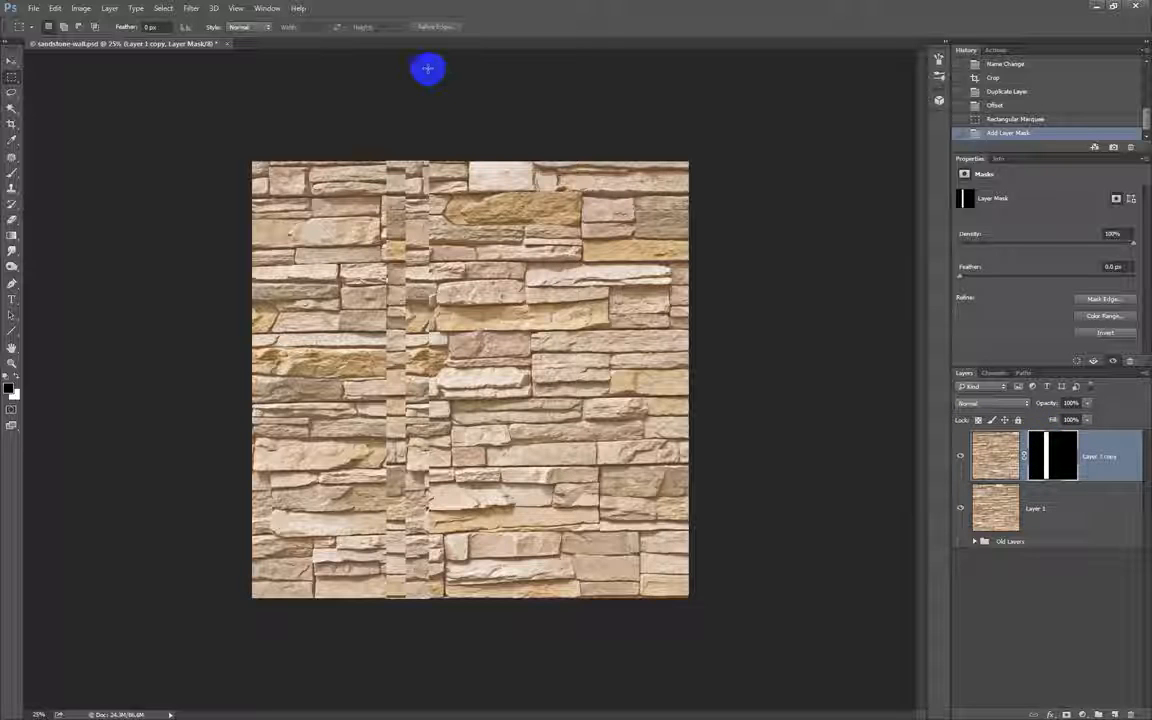
click(81, 9)
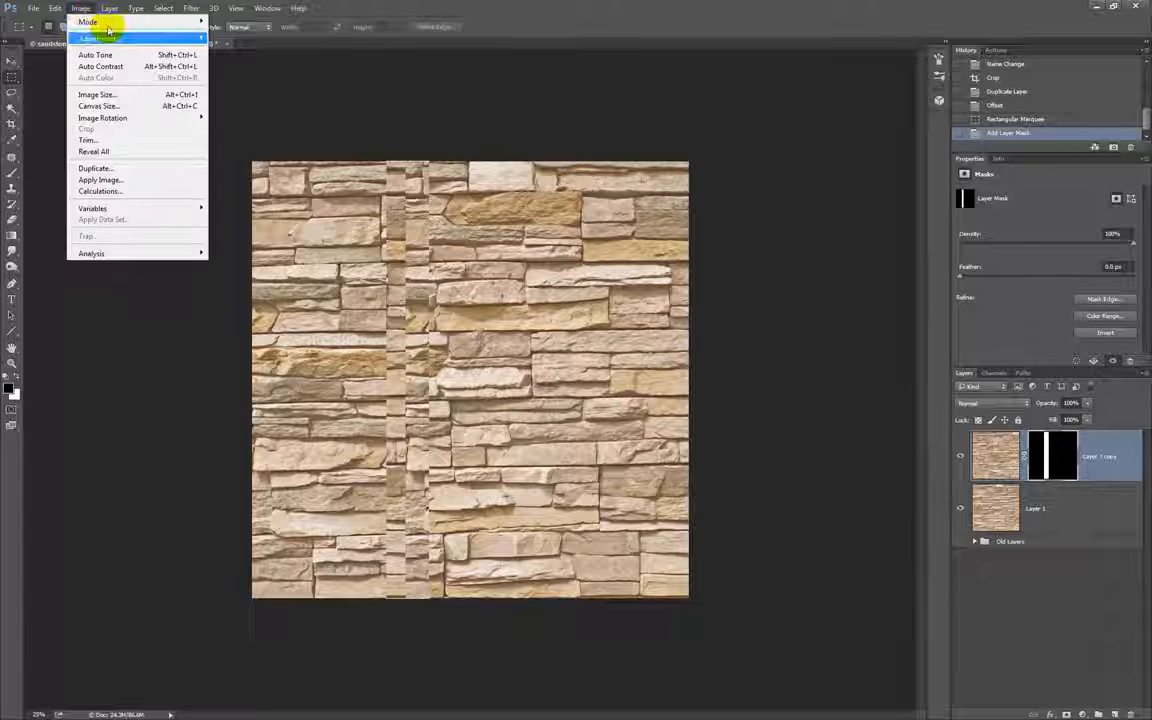
mouse_move(141, 38)
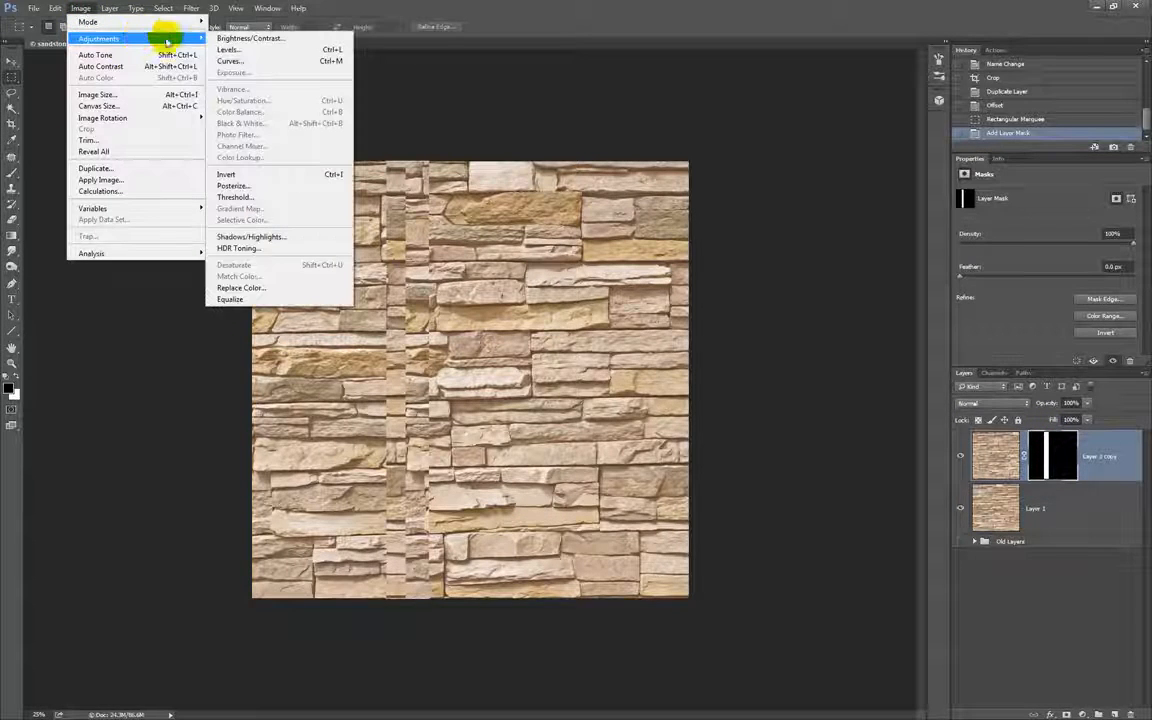
click(333, 177)
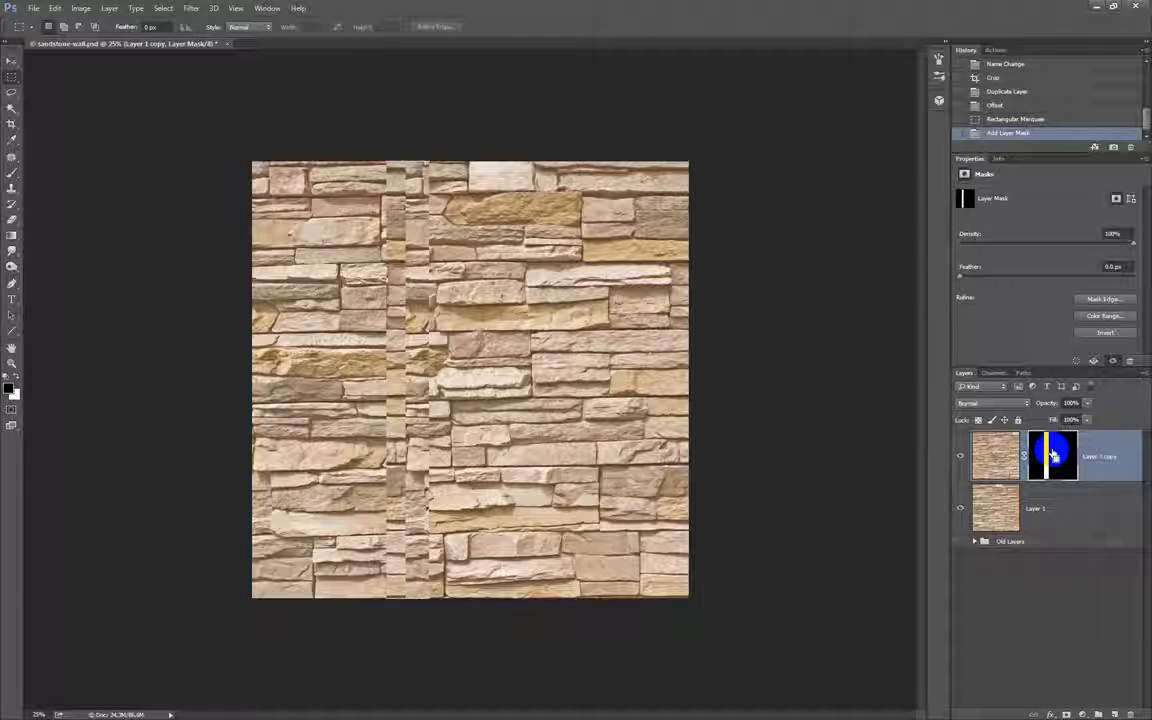
key(ctrl+i)
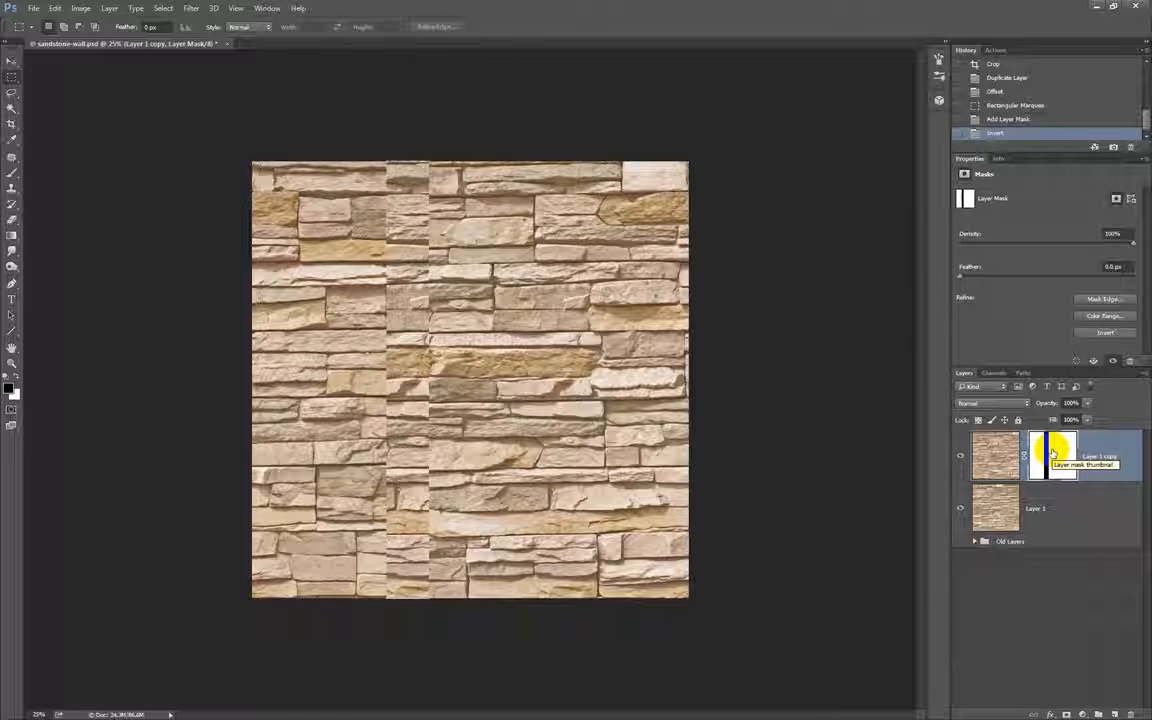
Invert the image content of Layer 1 copy, undo that inversion, and reselect the layer mask.
click(985, 447)
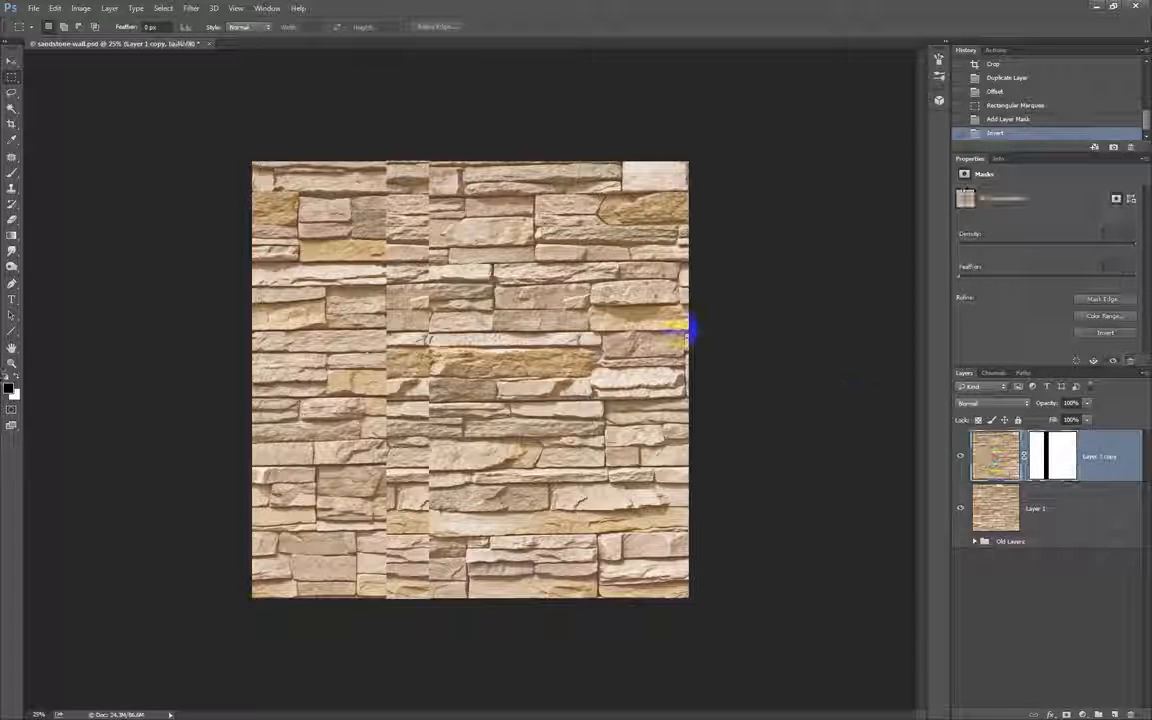
key(ctrl+i)
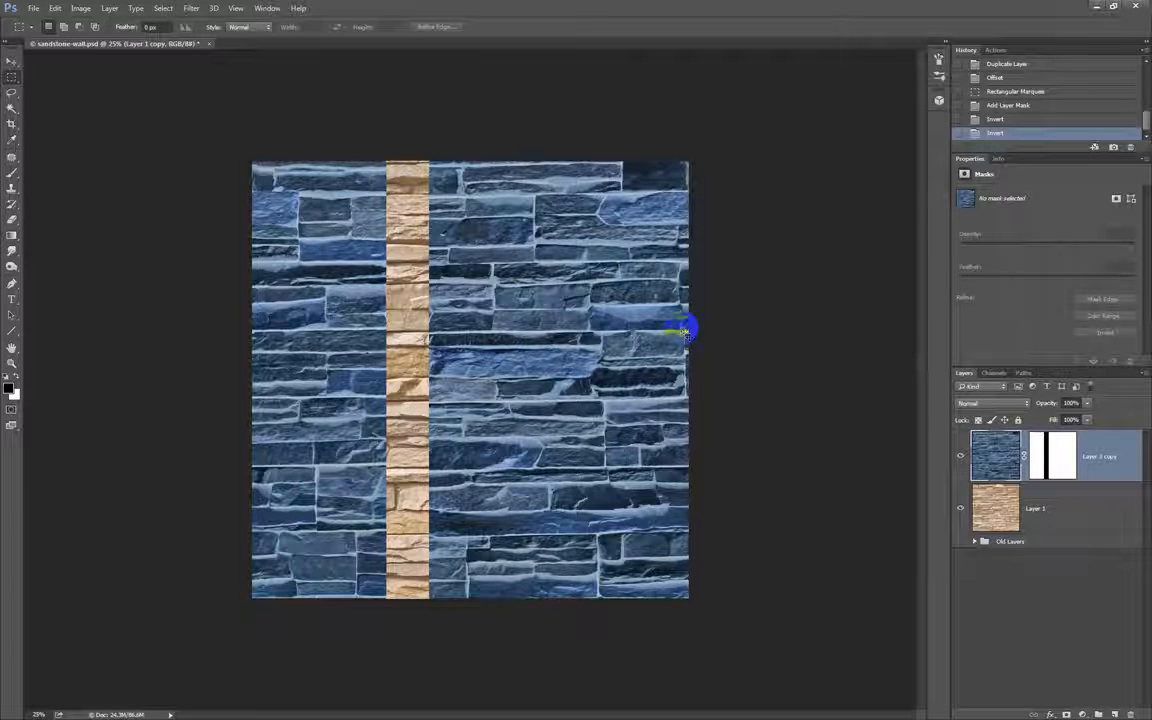
key(ctrl+z)
click(1046, 450)
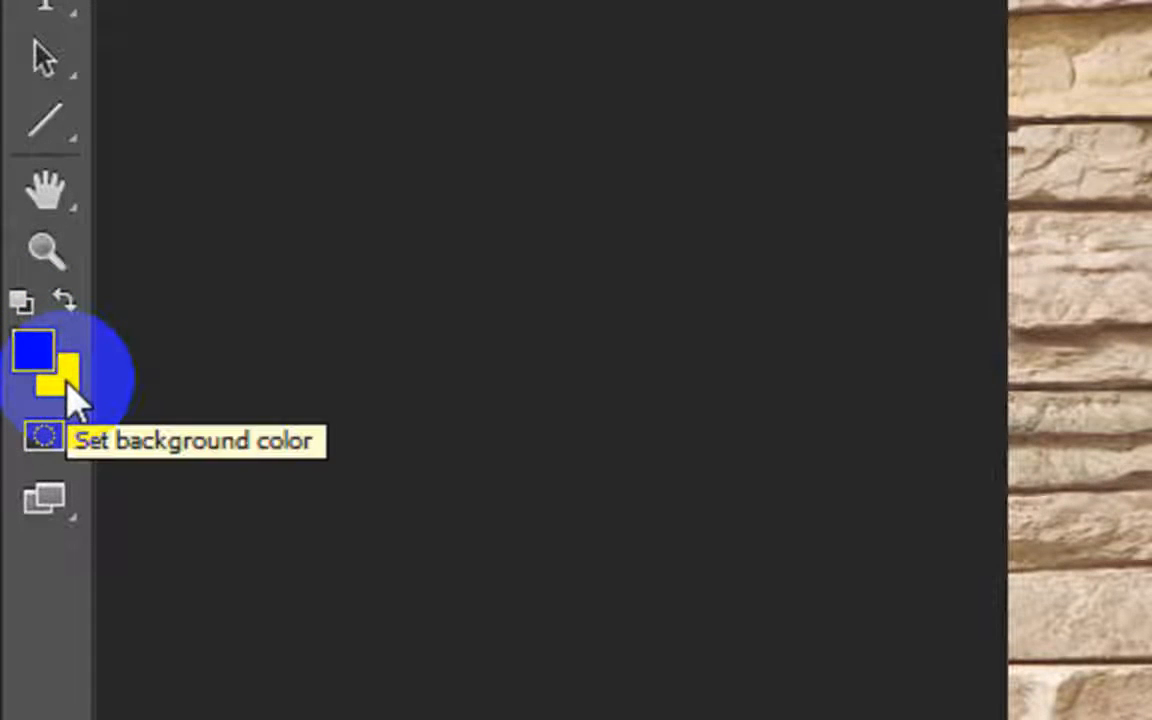
Swap the foreground and background colours back and forth, ending with black as the foreground.
key(x)
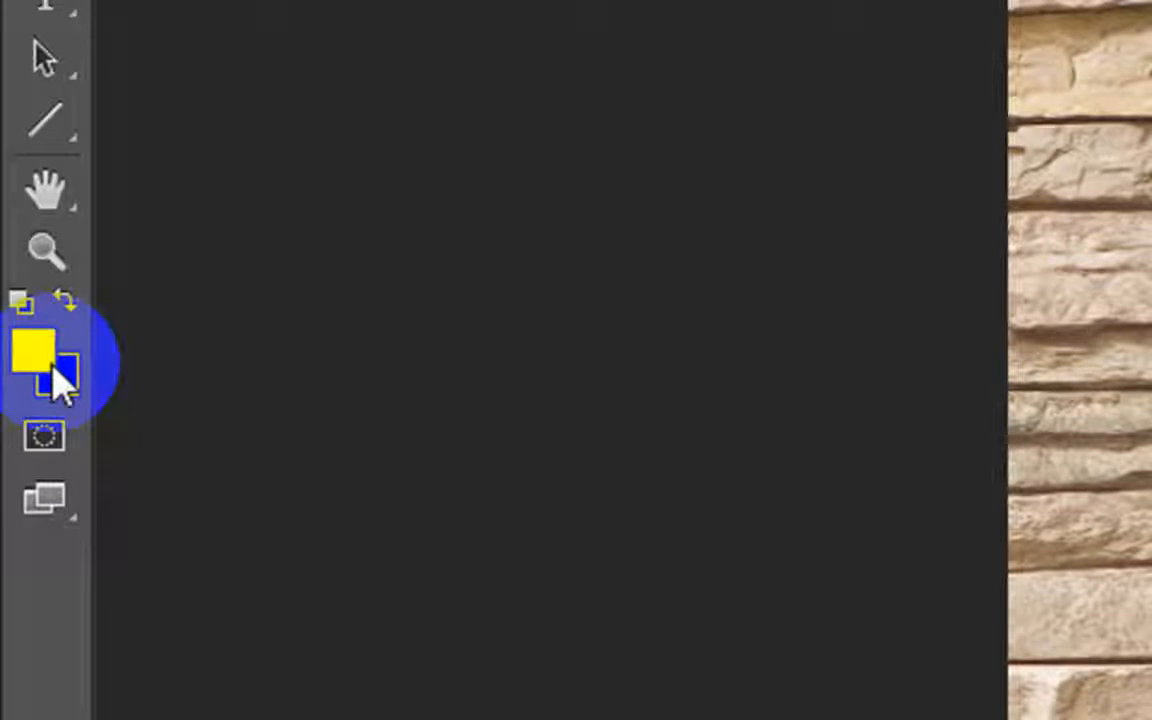
key(x)
key(x)
key(x)
key(x)
key(x)
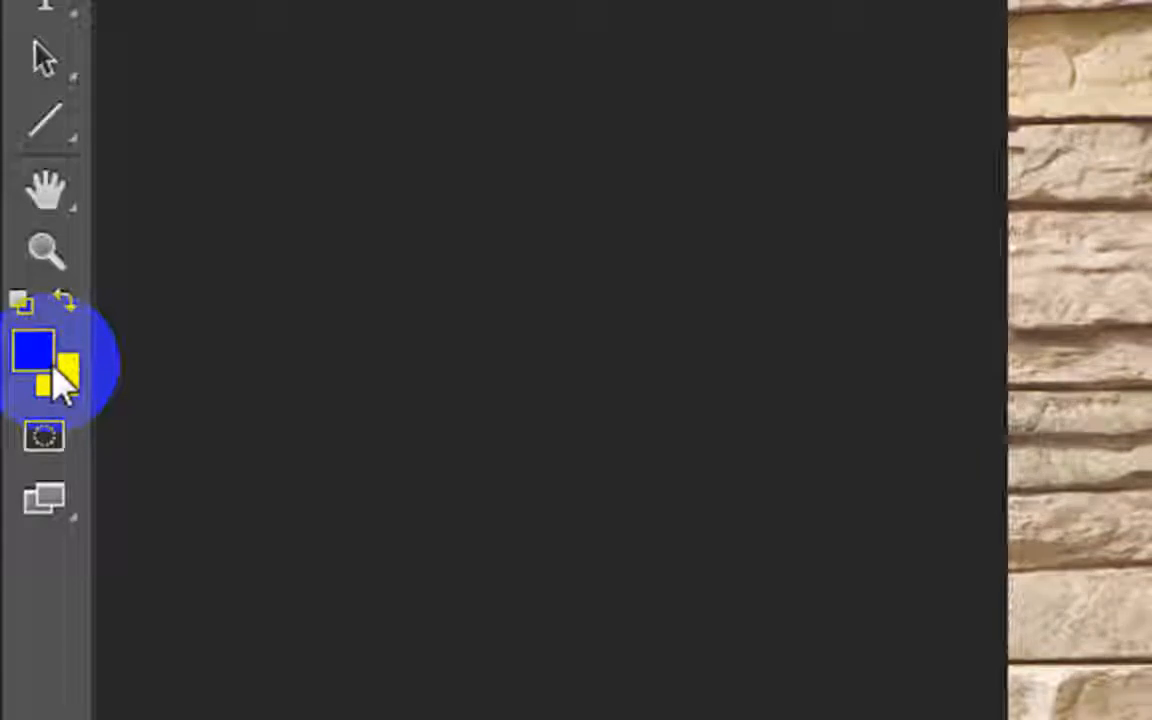
key(x)
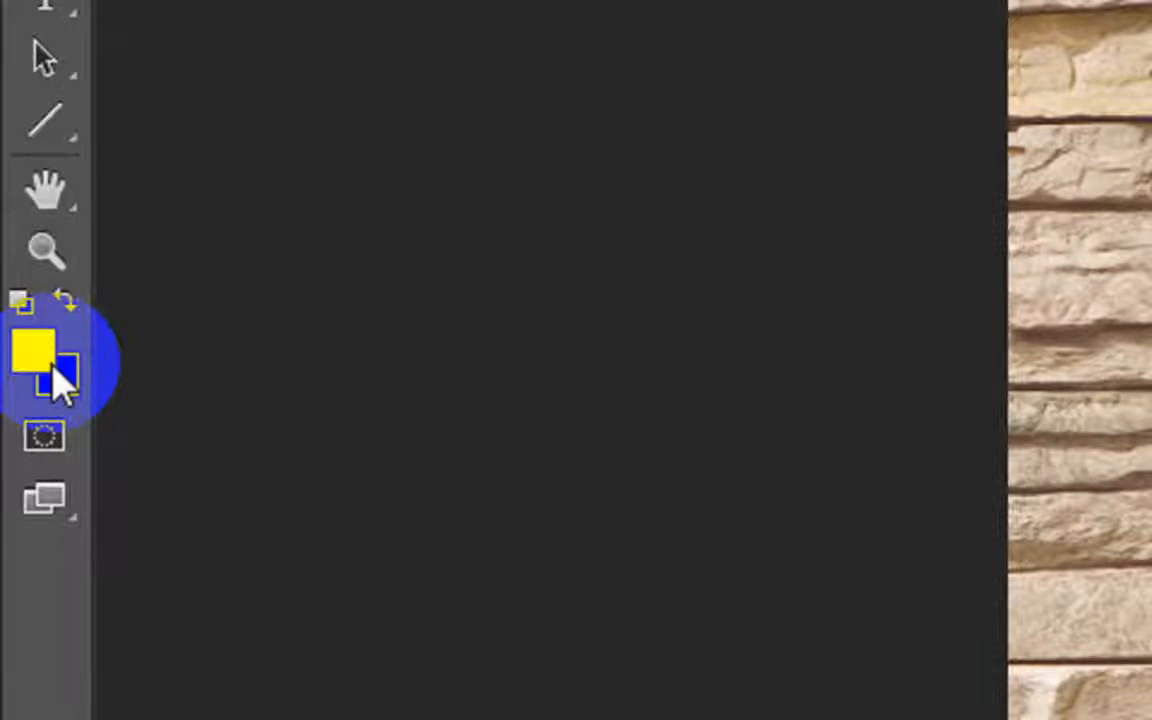
key(x)
key(x)
key(x)
key(x)
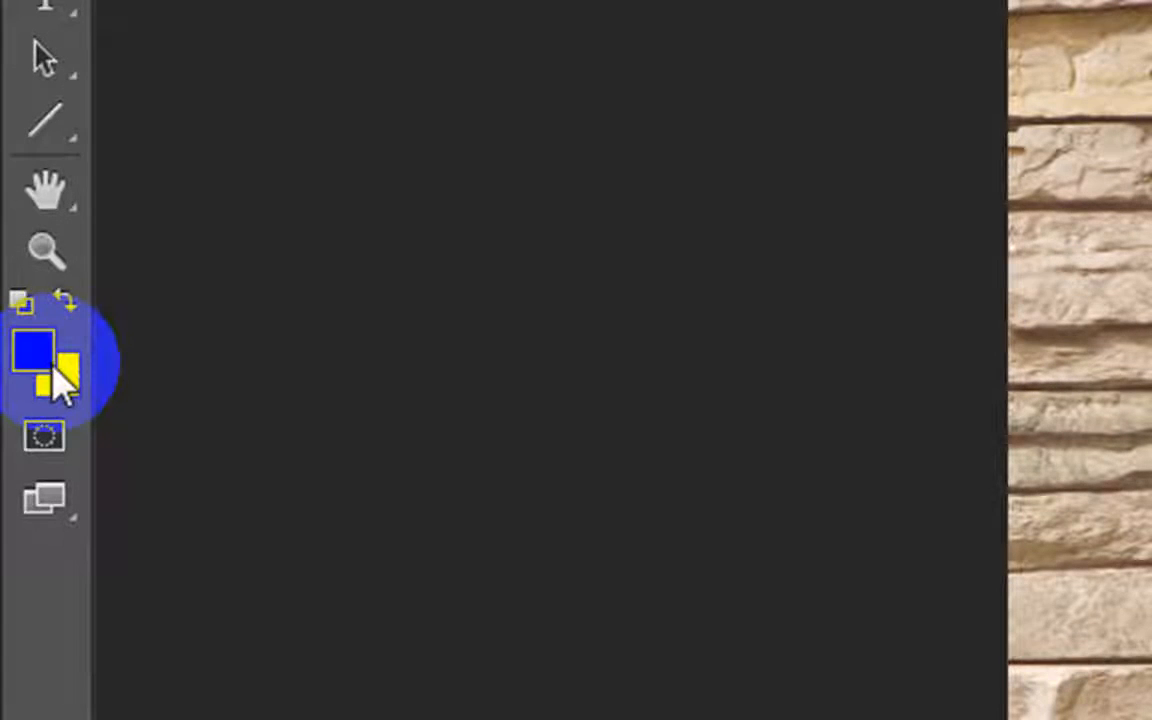
key(x)
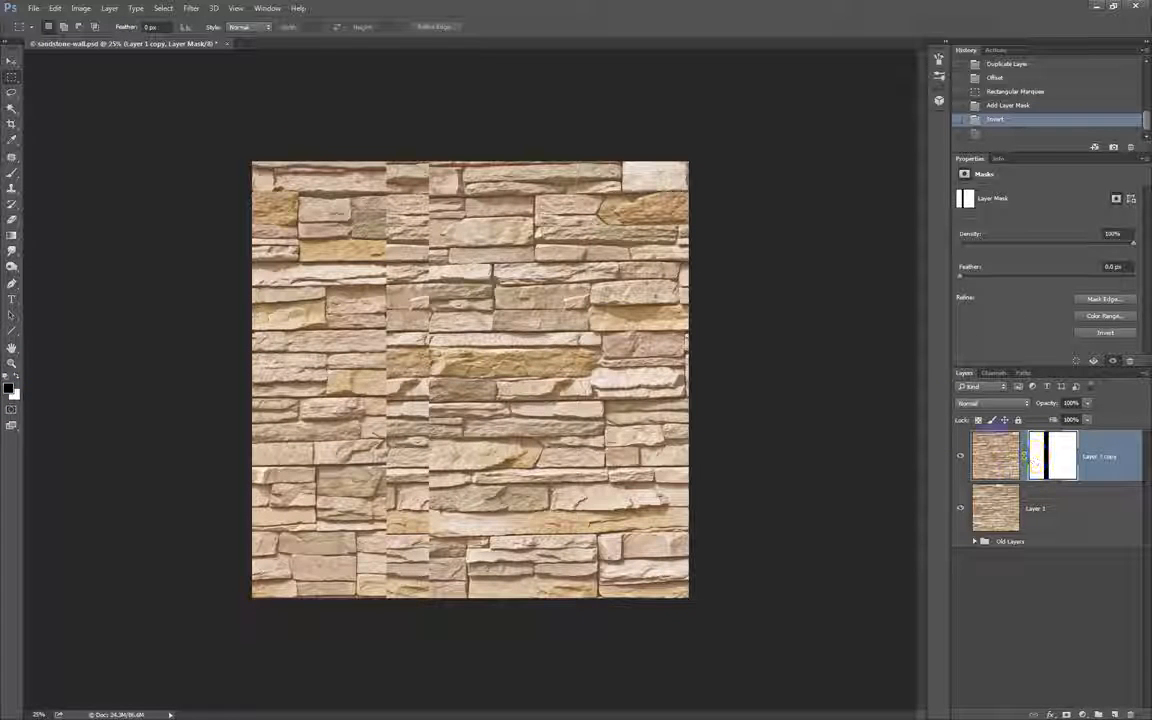
Choose the Brush tool for the layer mask and pick a rough-textured 90 px brush preset.
mouse_move(424, 159)
mouse_down()
mouse_move(450, 141)
mouse_move(238, 515)
mouse_move(779, 123)
mouse_move(234, 126)
mouse_move(462, 172)
mouse_up()
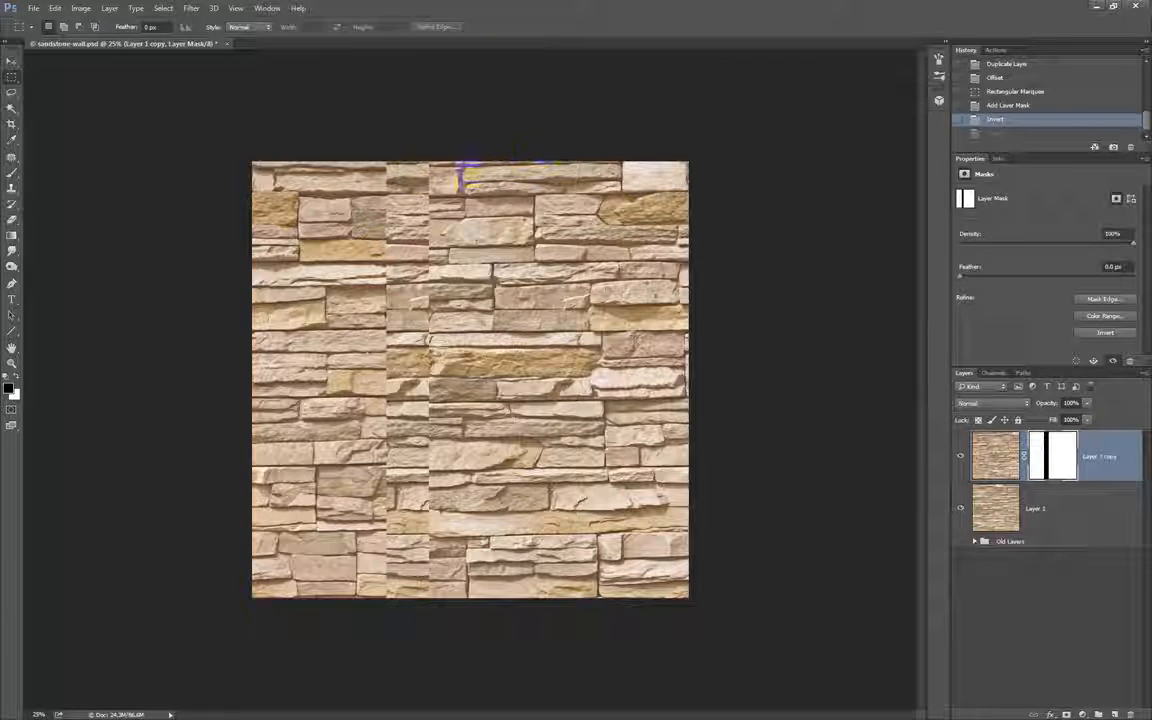
key(b)
drag(383, 252, 381, 265)
right_click(379, 264)
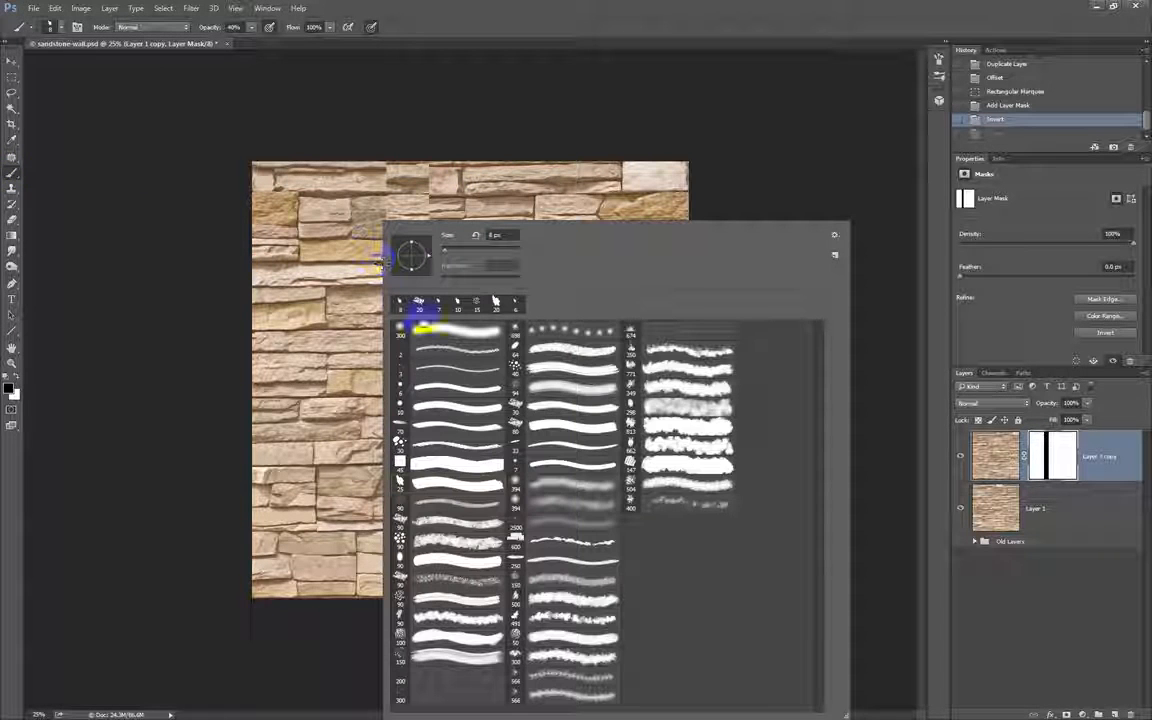
click(515, 365)
click(514, 416)
click(513, 402)
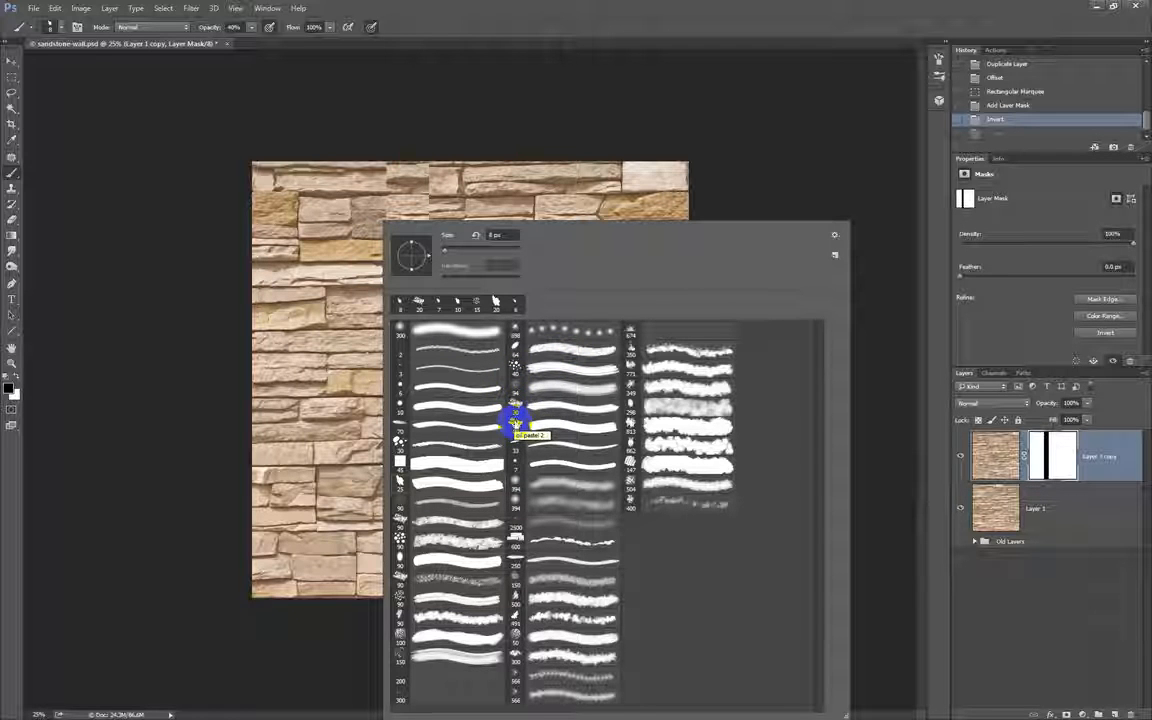
click(401, 522)
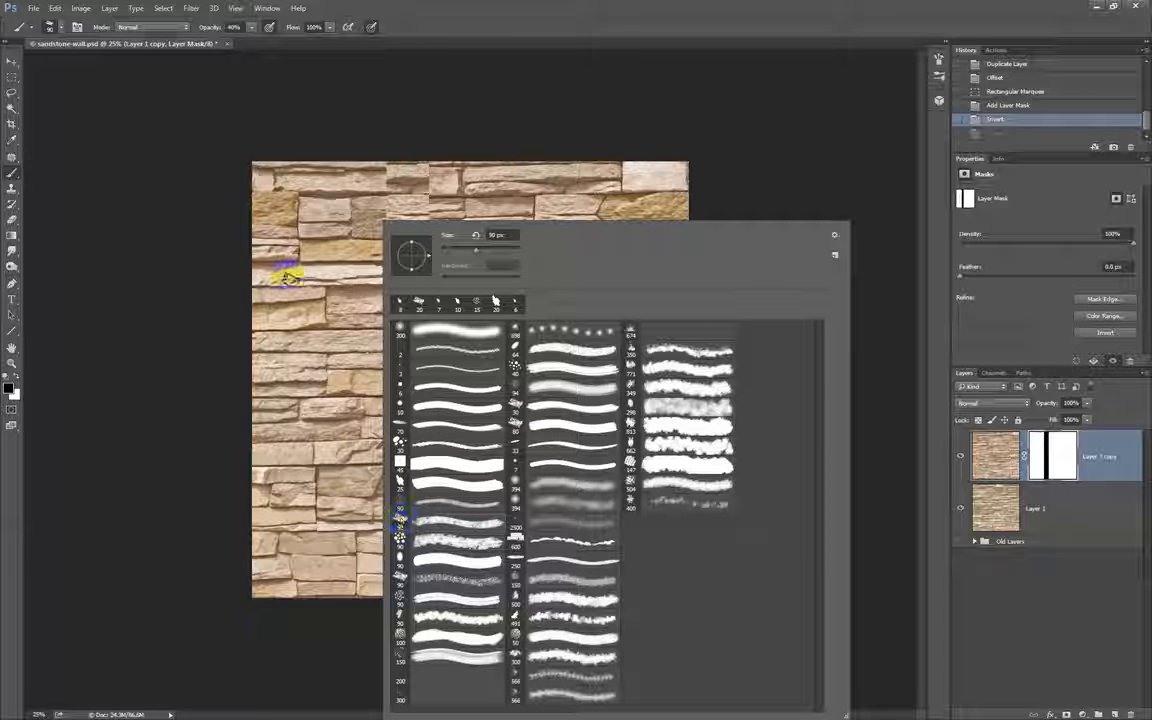
click(424, 142)
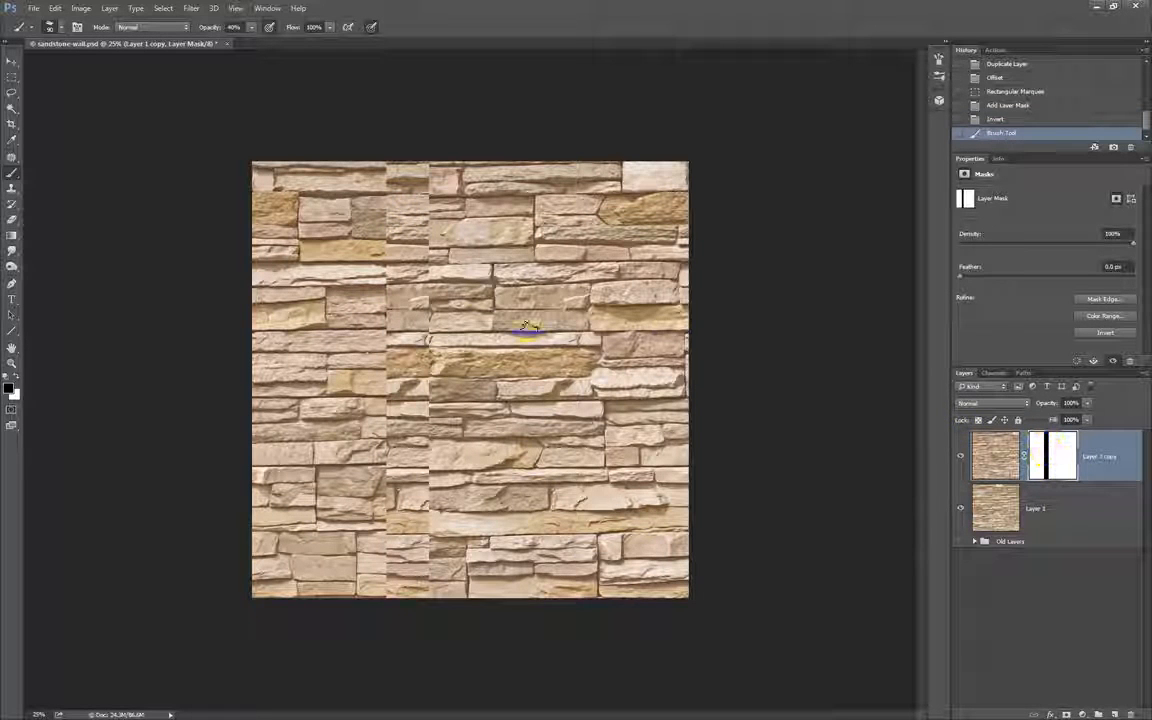
Set the brush size to 297 px and paint black at 40% opacity over part of the hidden strip's left edge on the mask.
right_click(385, 260)
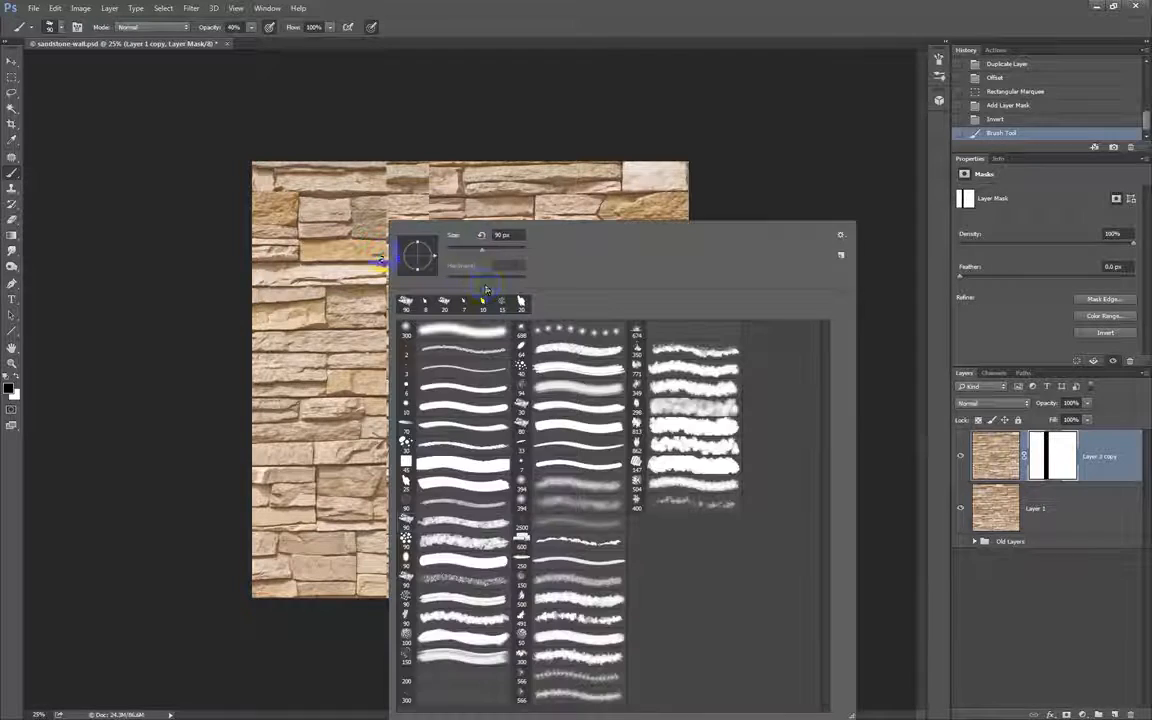
drag(486, 250, 498, 250)
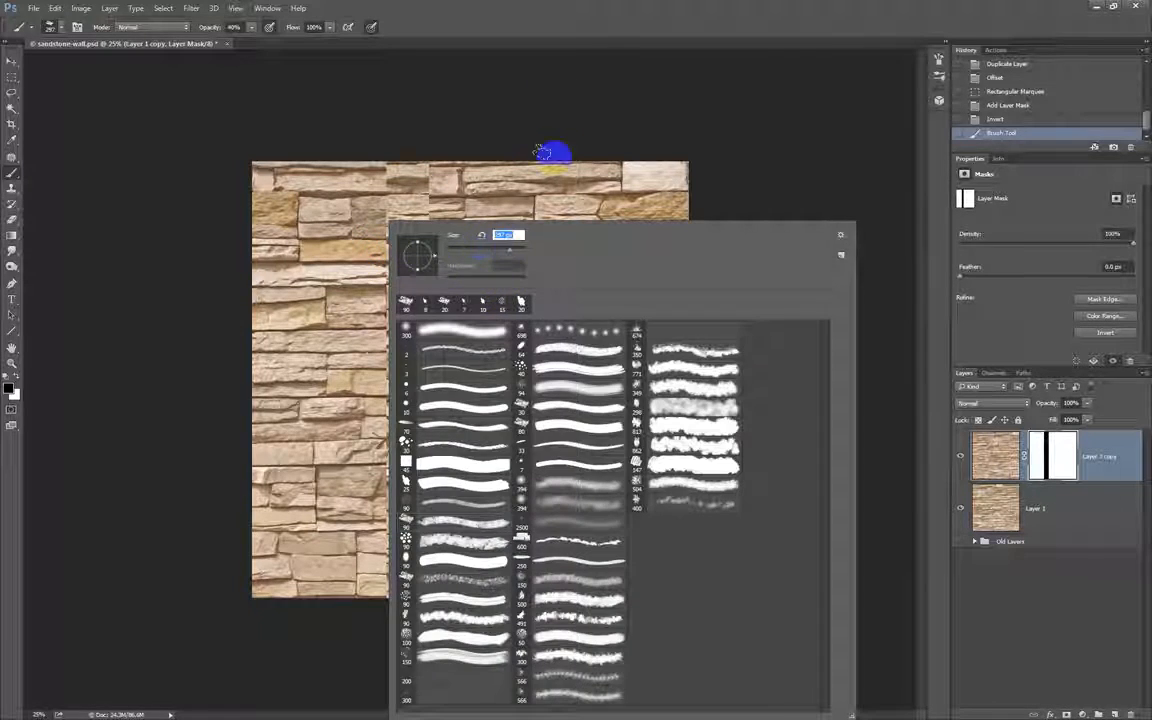
click(547, 12)
scroll(378, 305, up, 2)
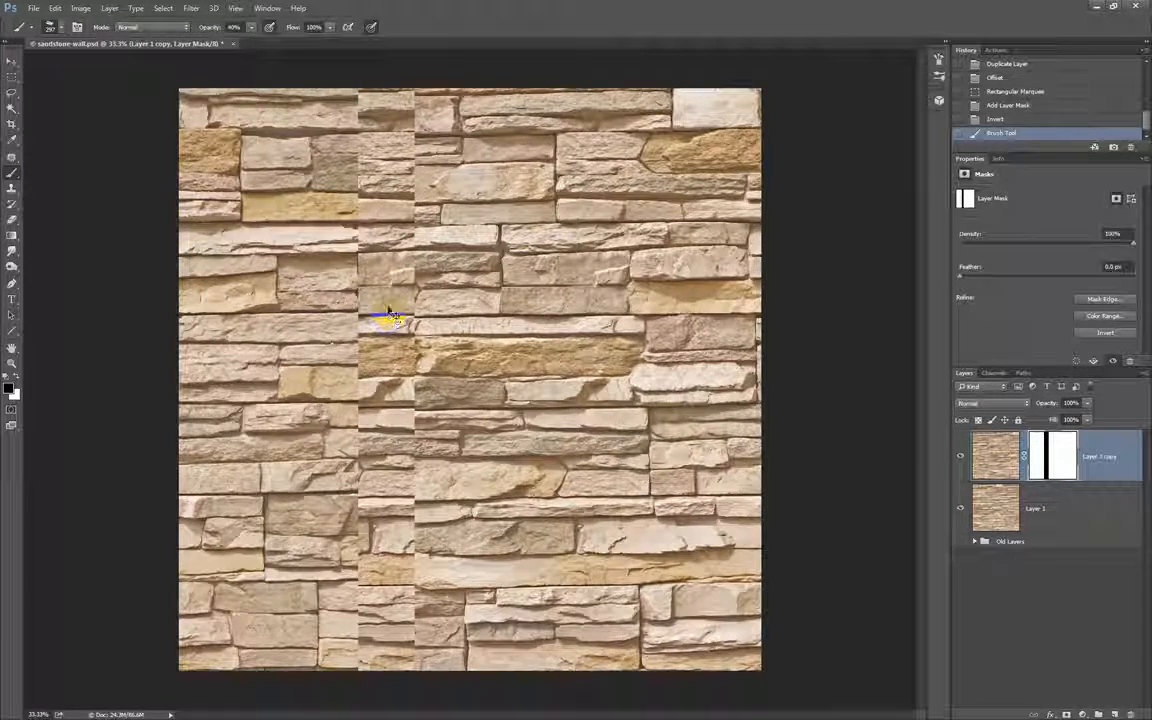
key(ctrl+plus)
drag(320, 230, 479, 330)
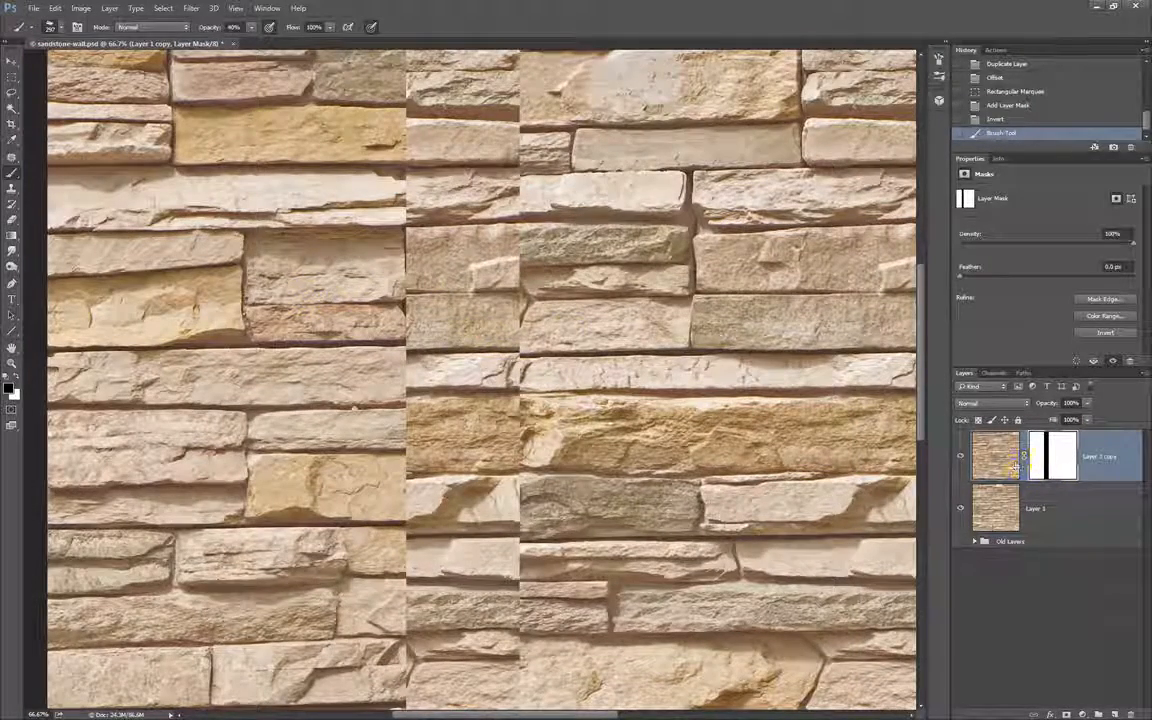
mouse_move(410, 246)
mouse_down()
mouse_move(423, 281)
mouse_move(380, 287)
mouse_move(440, 296)
mouse_move(397, 295)
mouse_up()
Raise the brush opacity to 100% and paint black again over the same stretch of the strip's left edge.
click(251, 28)
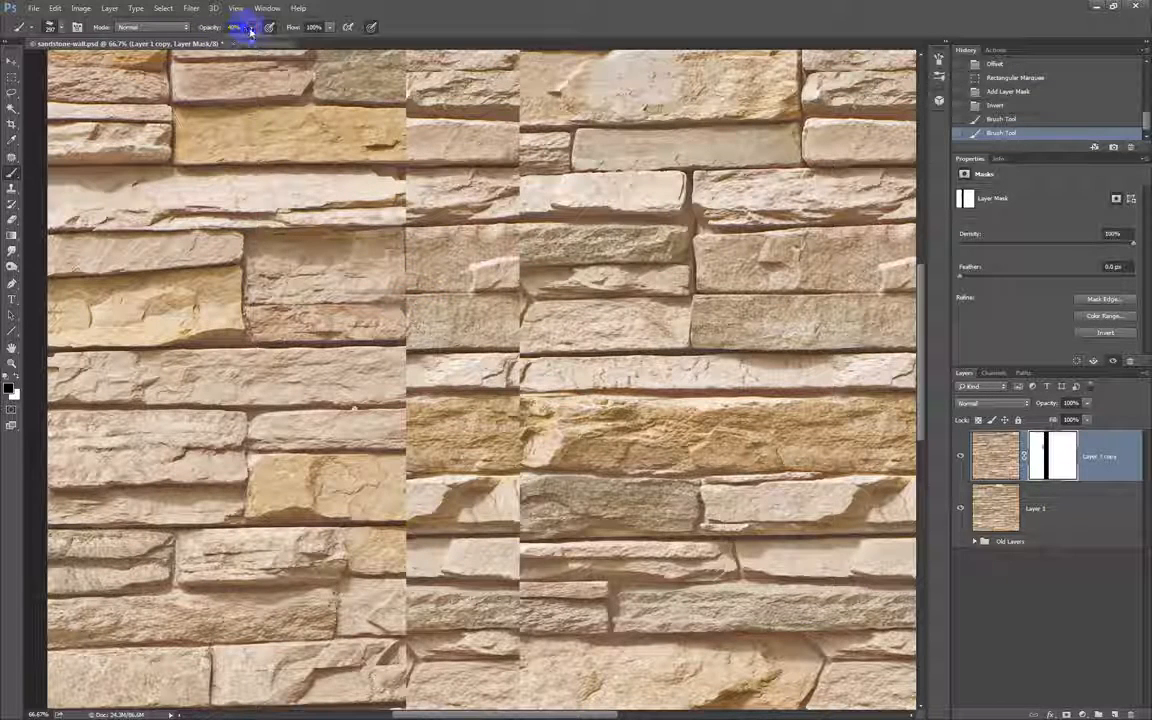
drag(257, 42, 298, 44)
drag(424, 262, 390, 287)
key(s)
click(392, 284)
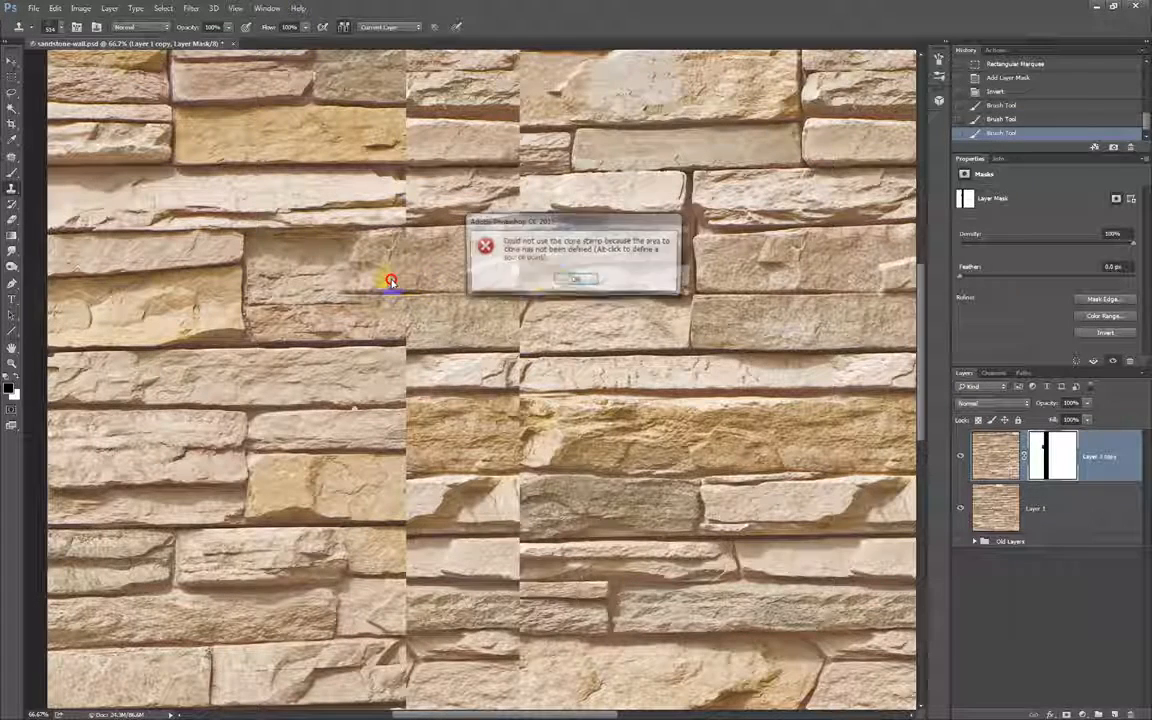
click(540, 278)
right_click(436, 273)
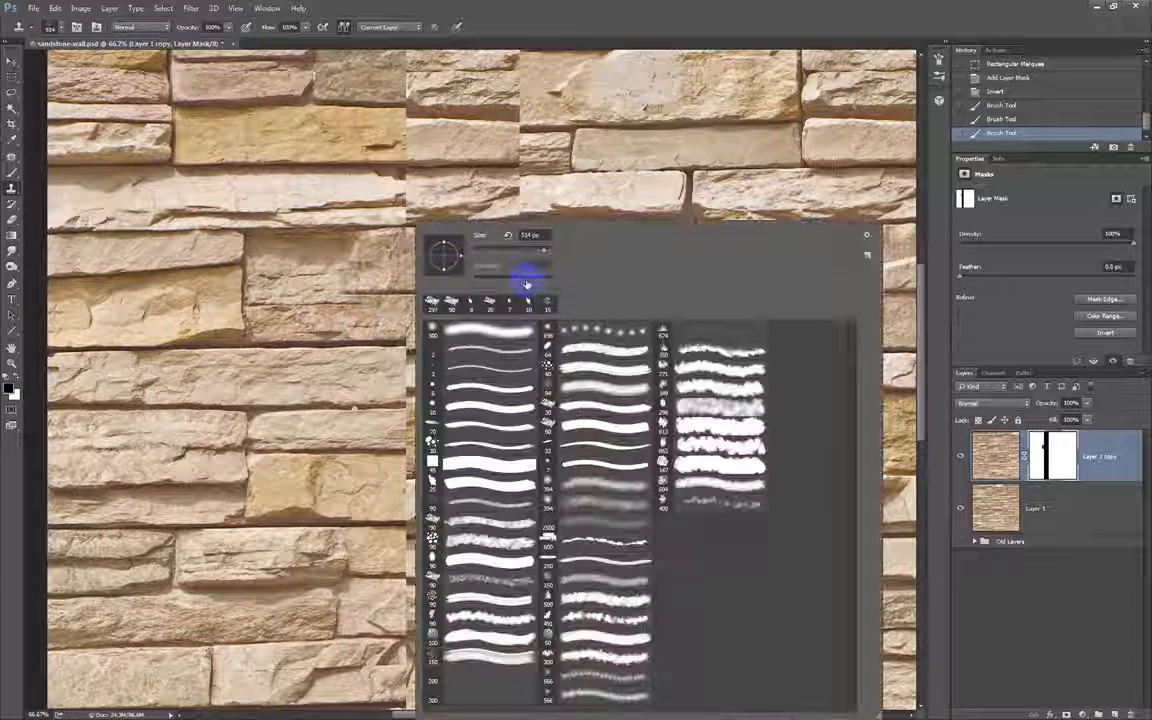
drag(482, 255, 510, 257)
click(380, 186)
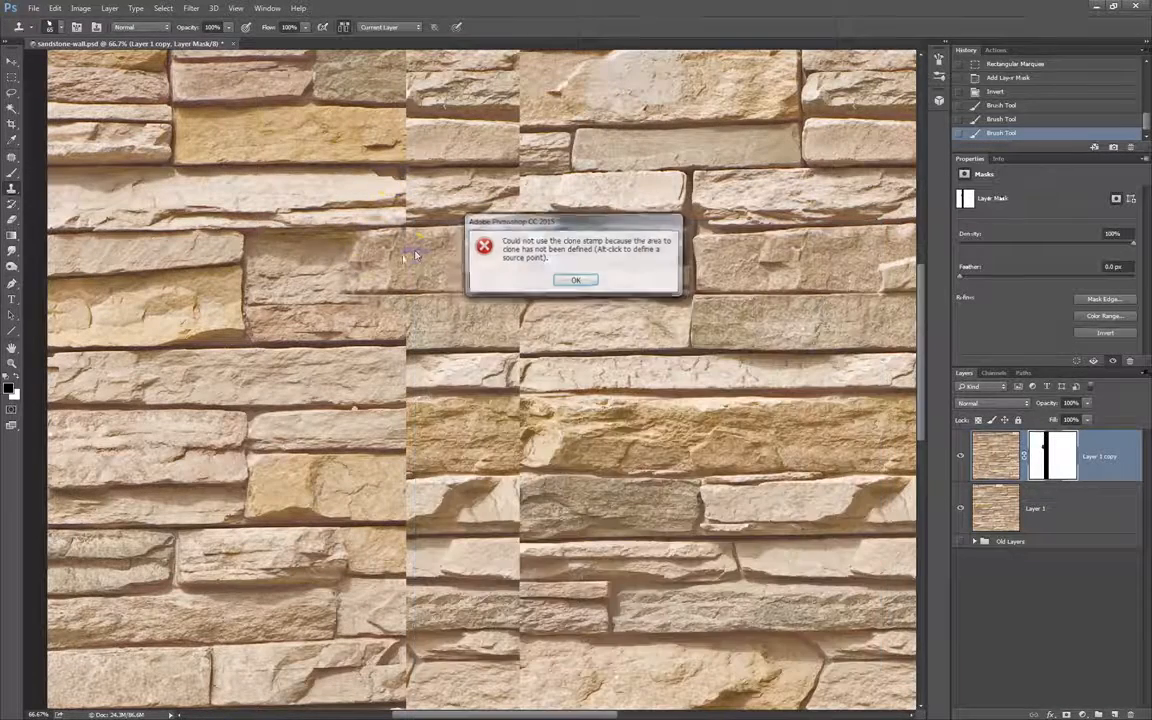
click(583, 277)
click(355, 265)
click(573, 276)
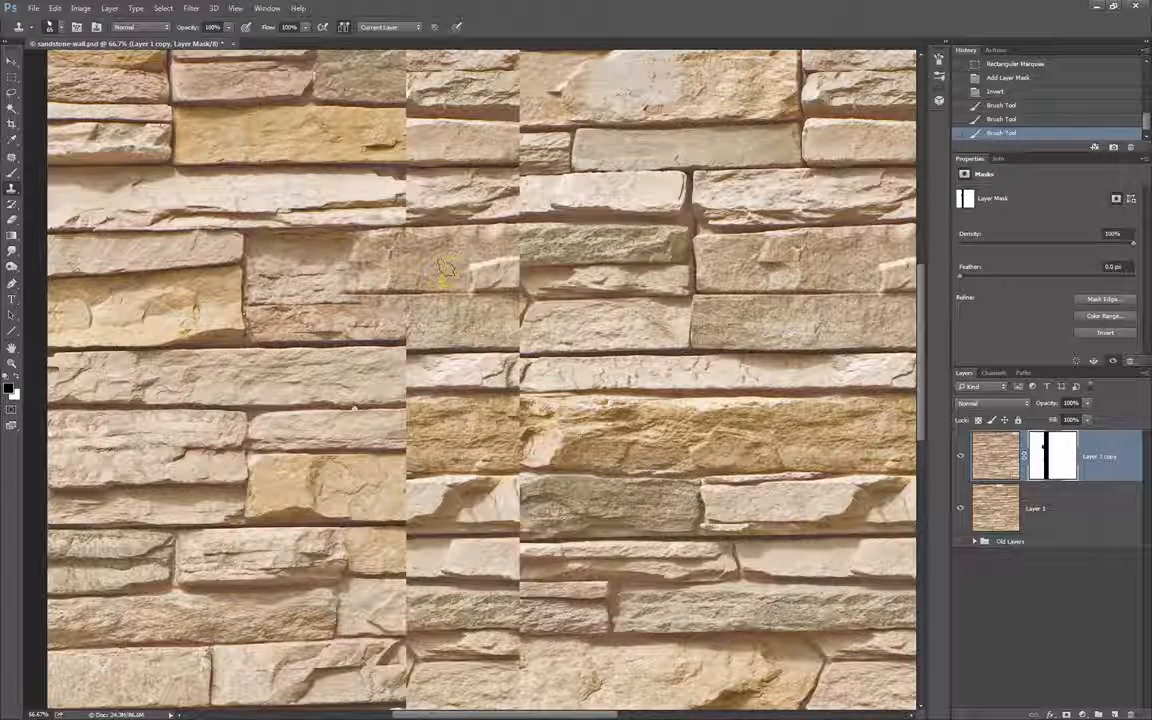
Return to the Brush tool at 200 px and paint black over the strip's left edge to blend the long pale stone.
key(b)
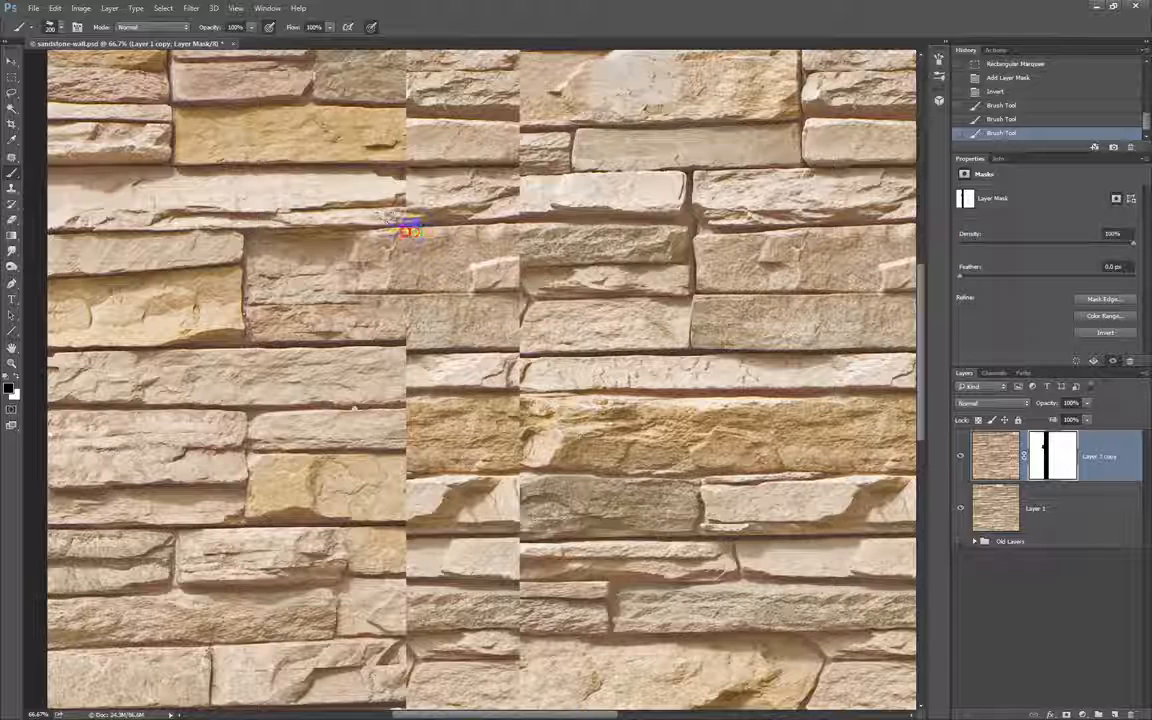
drag(372, 200, 290, 180)
drag(376, 229, 384, 356)
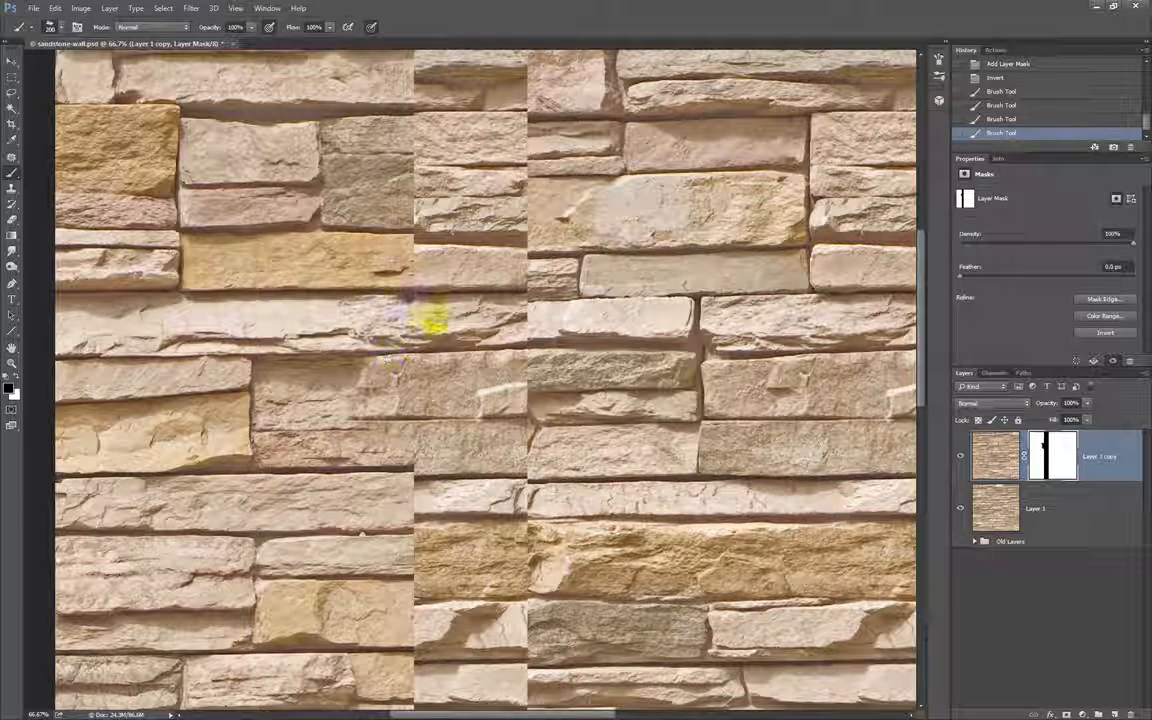
View Layer 1 copy's mask on its own, return to the image, and reselect the mask.
alt+click(1045, 456)
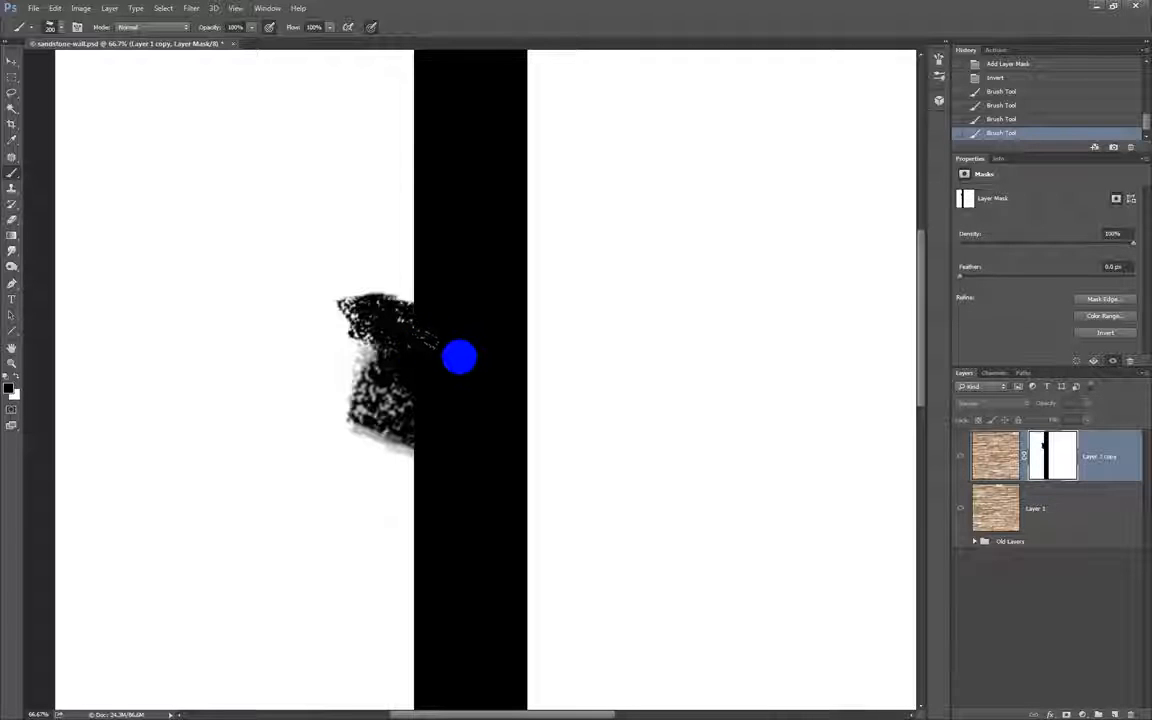
click(996, 460)
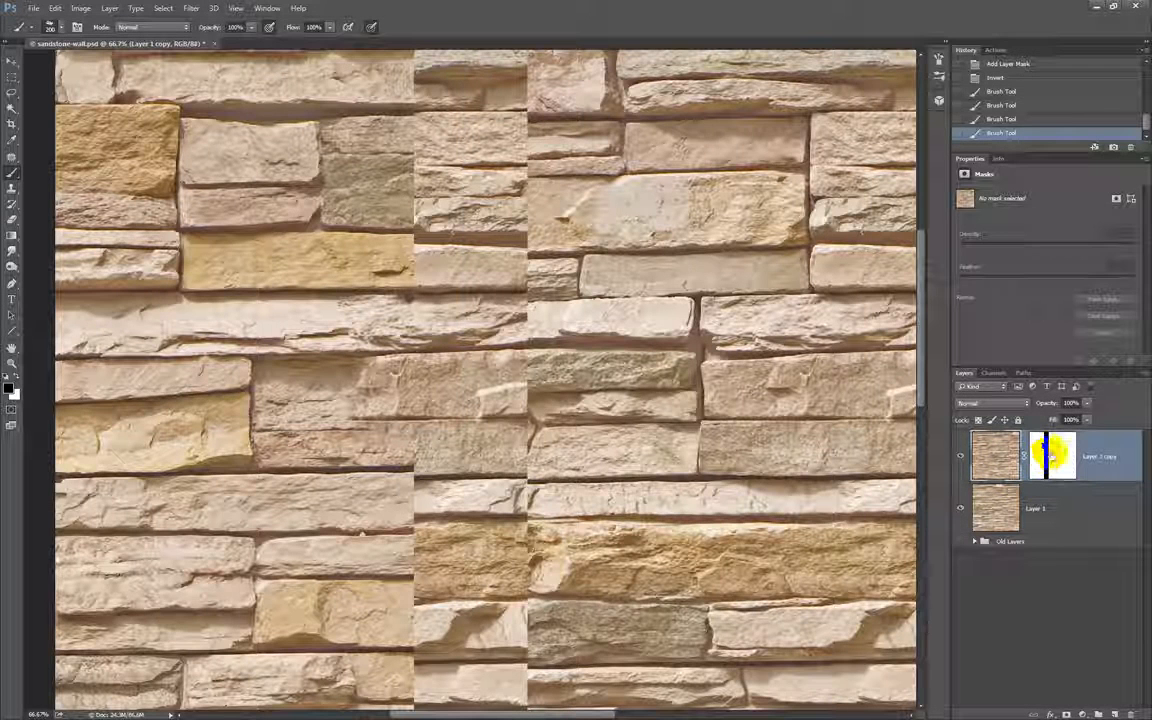
click(1041, 452)
Paint black on the mask along both edges of the hidden strip through the wall's upper section, undoing one stroke.
mouse_move(543, 319)
mouse_down()
mouse_move(522, 326)
mouse_move(545, 303)
mouse_up()
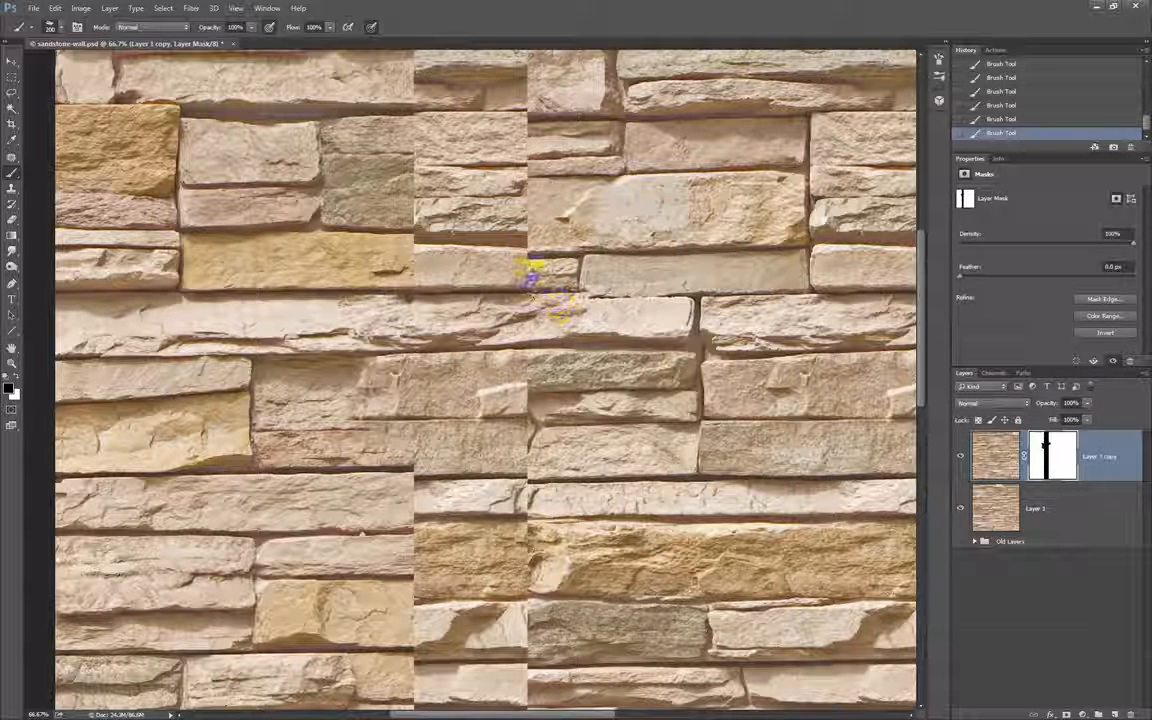
drag(522, 250, 549, 254)
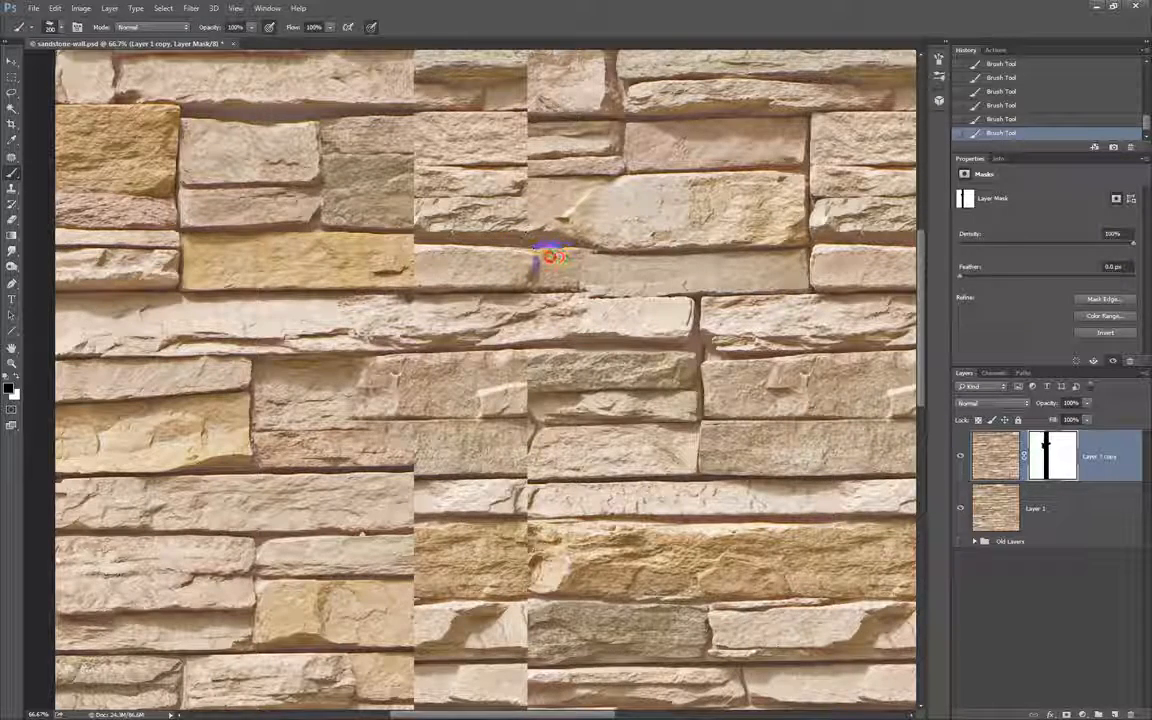
drag(509, 337, 503, 409)
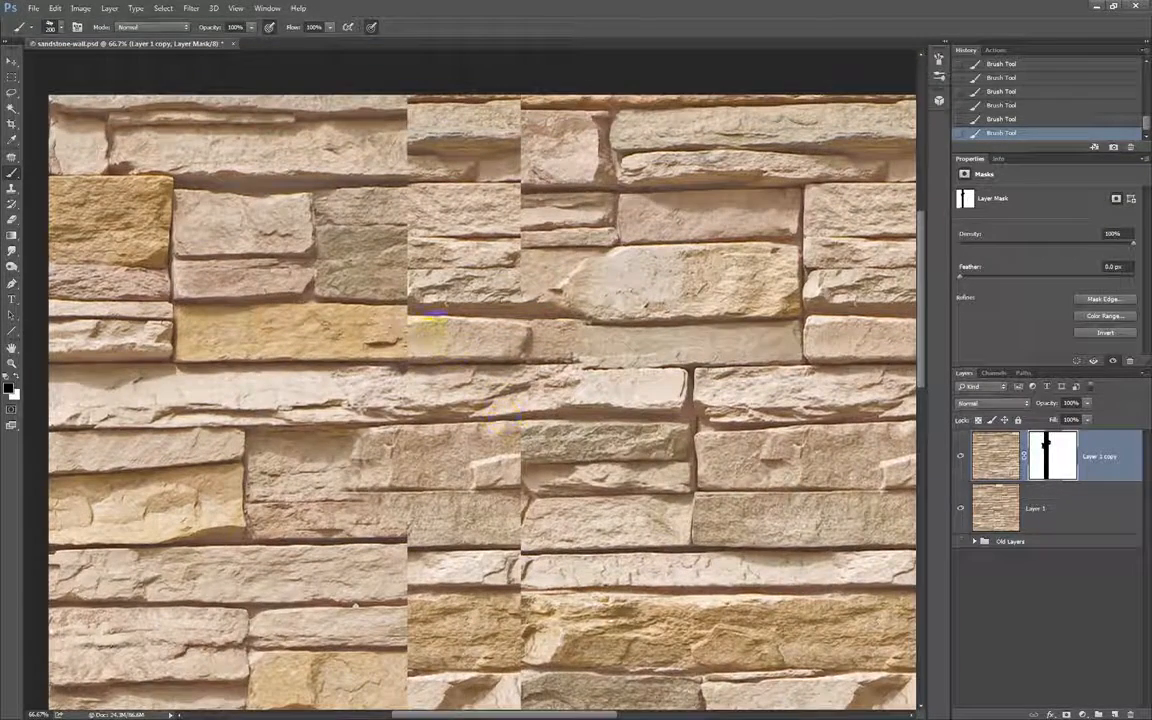
mouse_move(429, 334)
mouse_down()
mouse_move(374, 342)
mouse_move(365, 331)
mouse_move(386, 320)
mouse_move(365, 331)
mouse_move(403, 335)
mouse_move(322, 340)
mouse_move(346, 320)
mouse_move(392, 317)
mouse_move(426, 285)
mouse_move(459, 295)
mouse_move(426, 270)
mouse_move(401, 280)
mouse_move(394, 252)
mouse_move(417, 243)
mouse_move(405, 238)
mouse_move(471, 238)
mouse_move(480, 395)
mouse_up()
key(ctrl+z)
drag(453, 306, 458, 266)
drag(556, 268, 568, 436)
scroll(540, 475, down, 5)
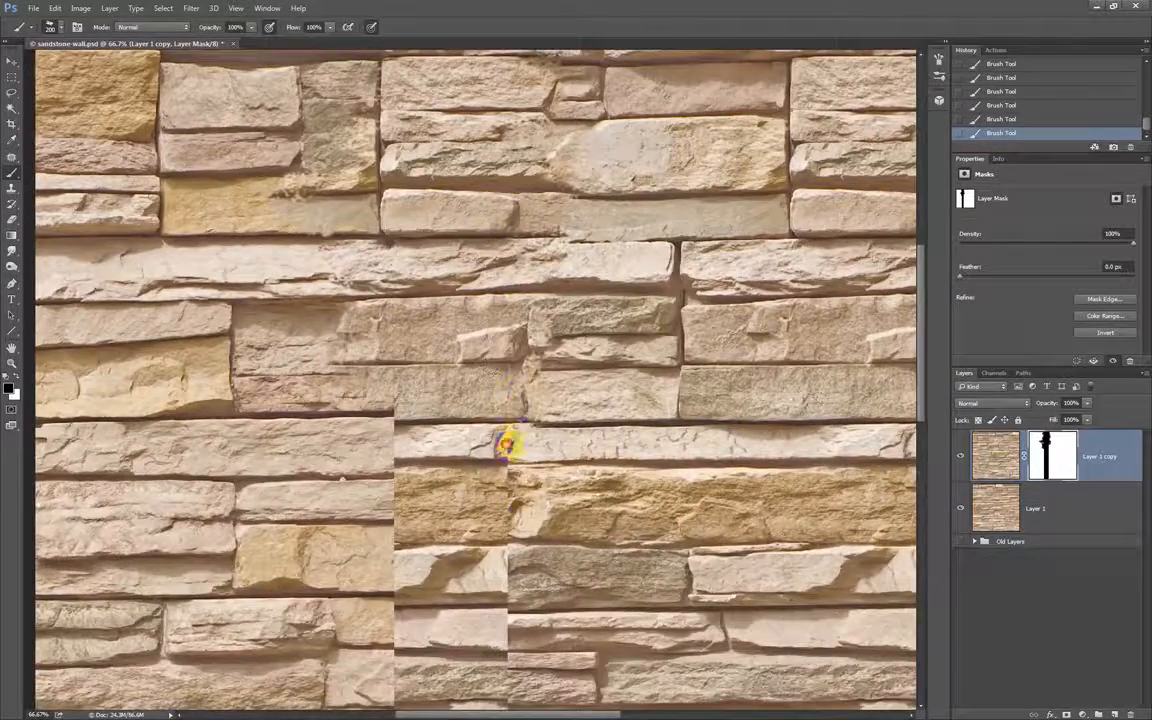
Paint black on the mask down the right edge of the hidden strip through the wall's middle and lower rows.
scroll(507, 444, down, 4)
mouse_move(514, 309)
mouse_down()
mouse_move(519, 293)
mouse_move(516, 441)
mouse_move(533, 446)
mouse_up()
drag(524, 533, 532, 398)
mouse_move(534, 348)
mouse_down()
mouse_move(504, 548)
mouse_move(528, 562)
mouse_up()
drag(555, 511, 535, 314)
mouse_move(518, 364)
mouse_down()
mouse_move(501, 381)
mouse_move(484, 507)
mouse_move(488, 592)
mouse_up()
Paint black on the mask along the left edge of the hidden strip through the same middle and lower rows.
mouse_move(404, 627)
mouse_down()
mouse_move(373, 655)
mouse_move(406, 455)
mouse_move(391, 420)
mouse_move(383, 490)
mouse_move(416, 465)
mouse_move(379, 199)
mouse_up()
drag(452, 185, 458, 289)
mouse_move(419, 367)
mouse_down()
mouse_move(391, 265)
mouse_move(386, 288)
mouse_move(404, 172)
mouse_move(446, 320)
mouse_move(397, 315)
mouse_move(413, 150)
mouse_up()
drag(404, 231, 414, 345)
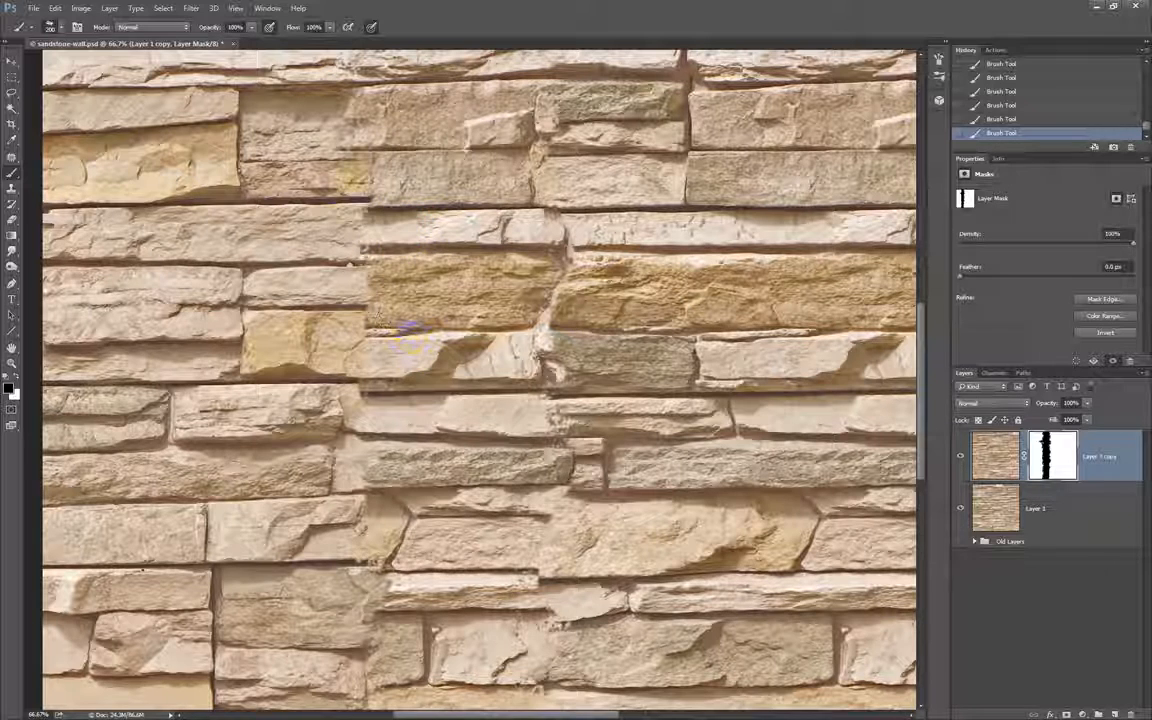
Compare the painted mask of Layer 1 copy on its own with the normal image view, then reselect the mask.
click(1056, 458)
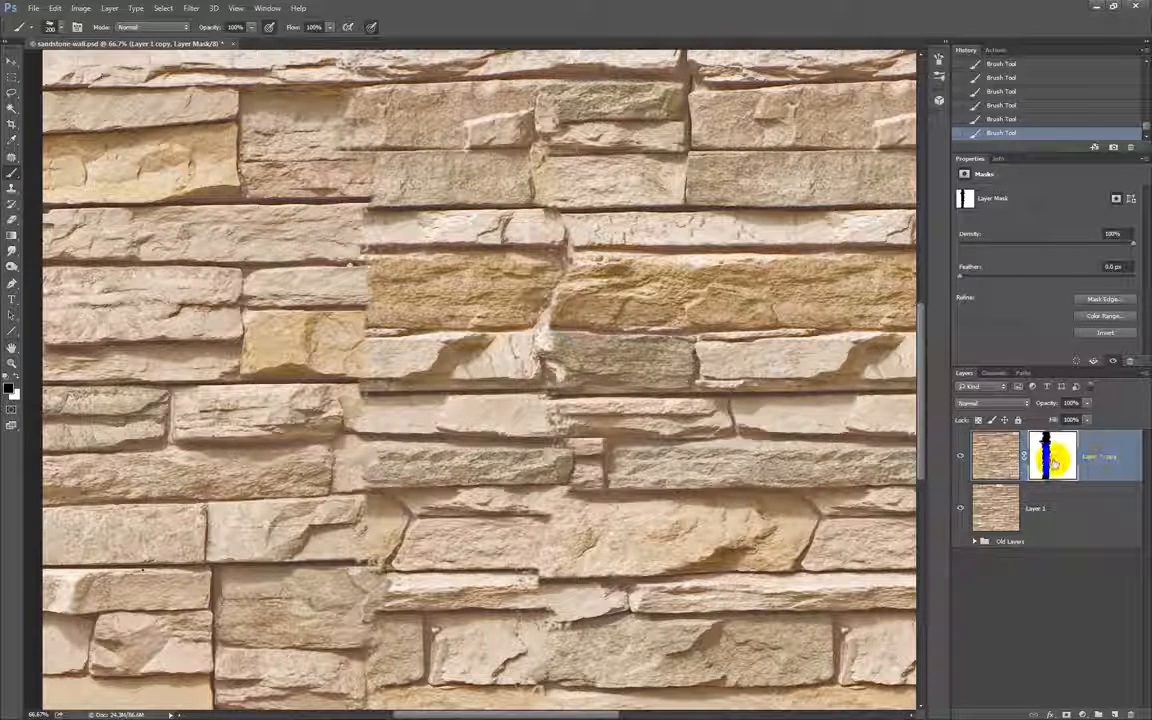
alt+click(1058, 462)
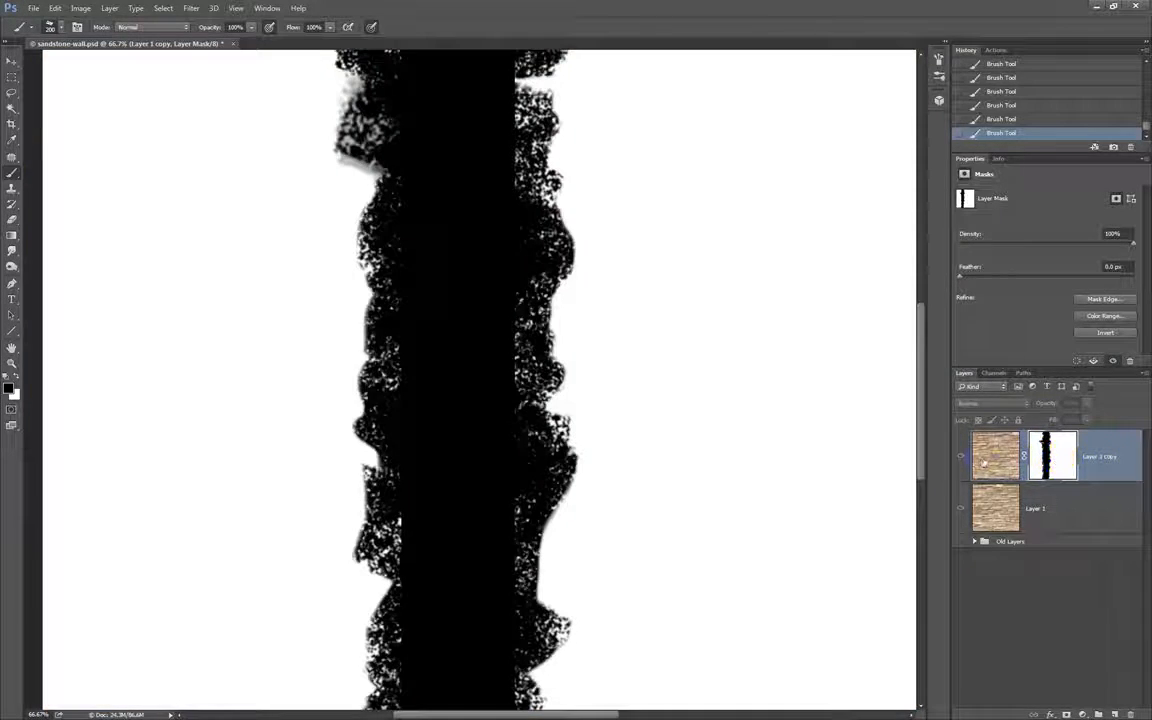
click(1049, 458)
click(1050, 458)
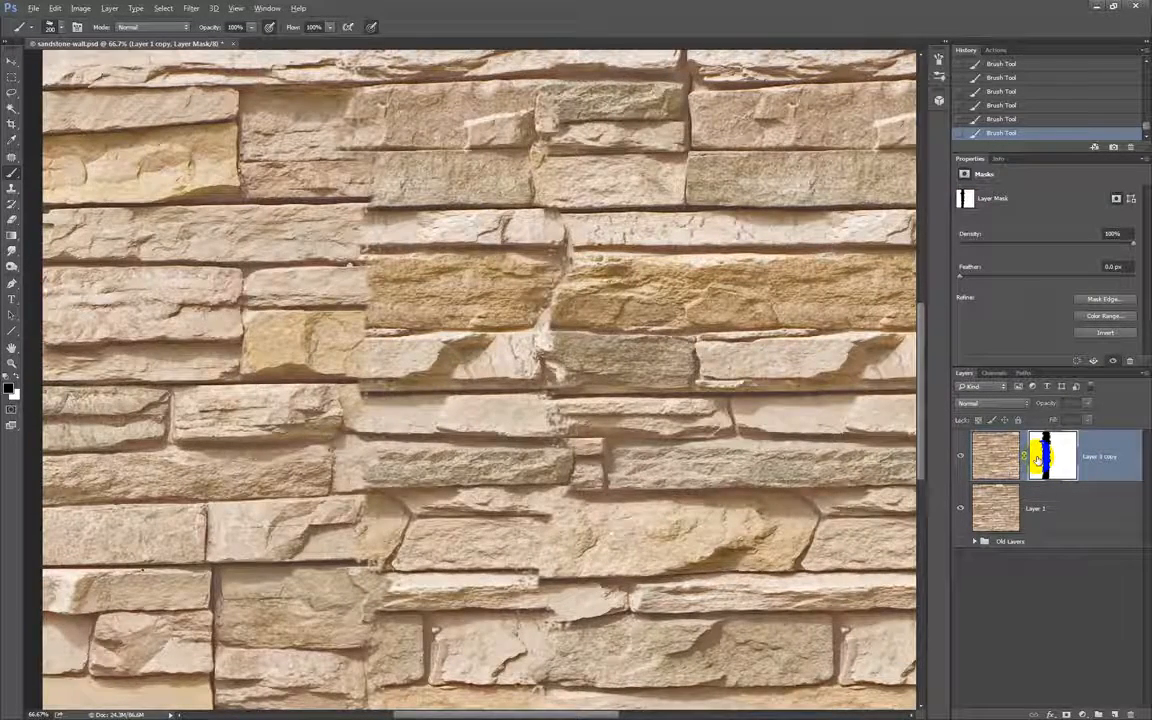
alt+click(1040, 457)
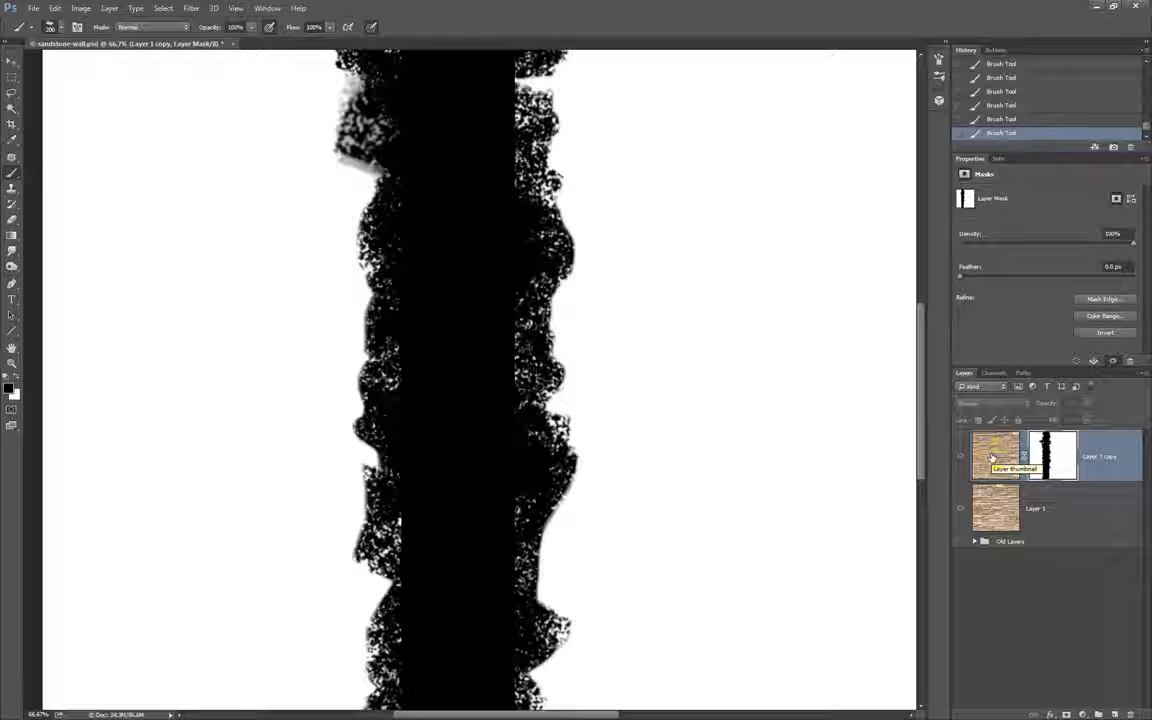
click(991, 457)
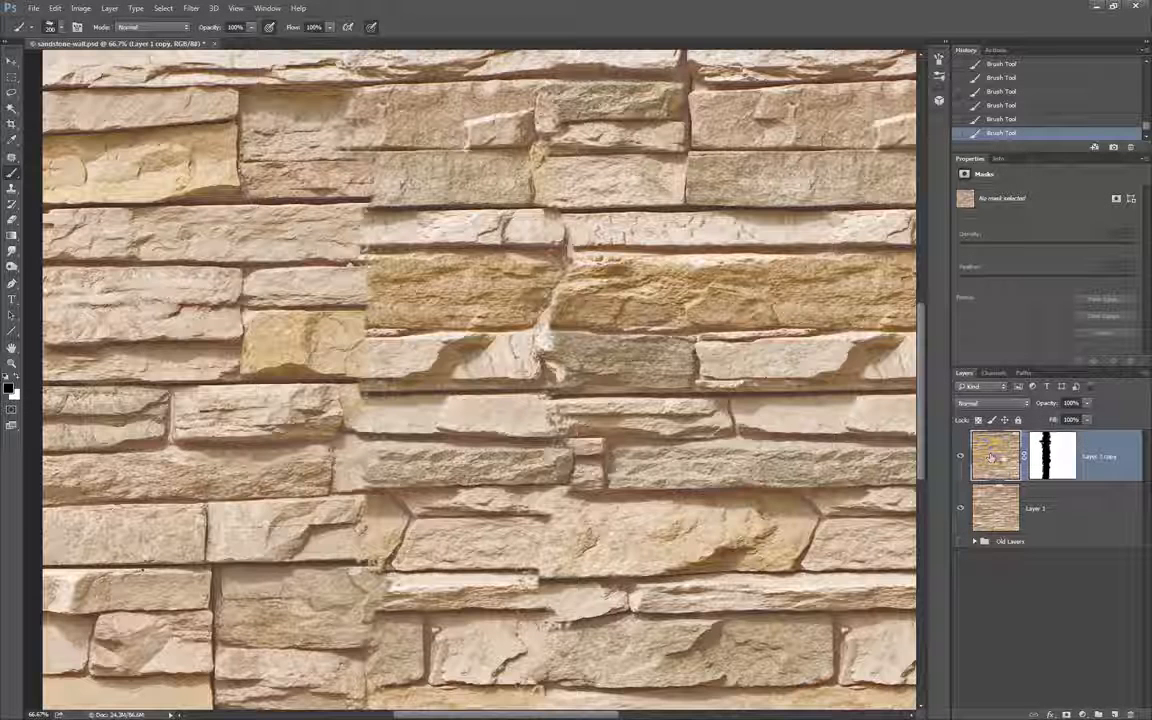
click(1062, 458)
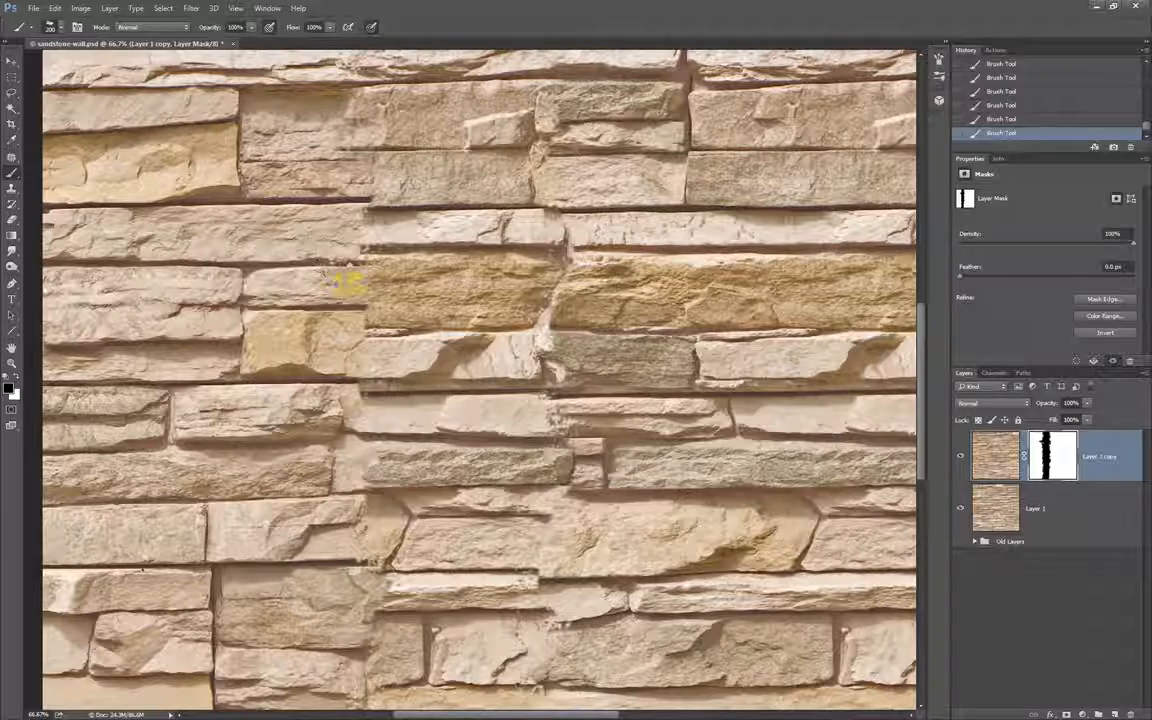
Reduce the brush to 150 px and paint the mask's left edge around the stones in the middle rows.
right_click(351, 288)
click(481, 10)
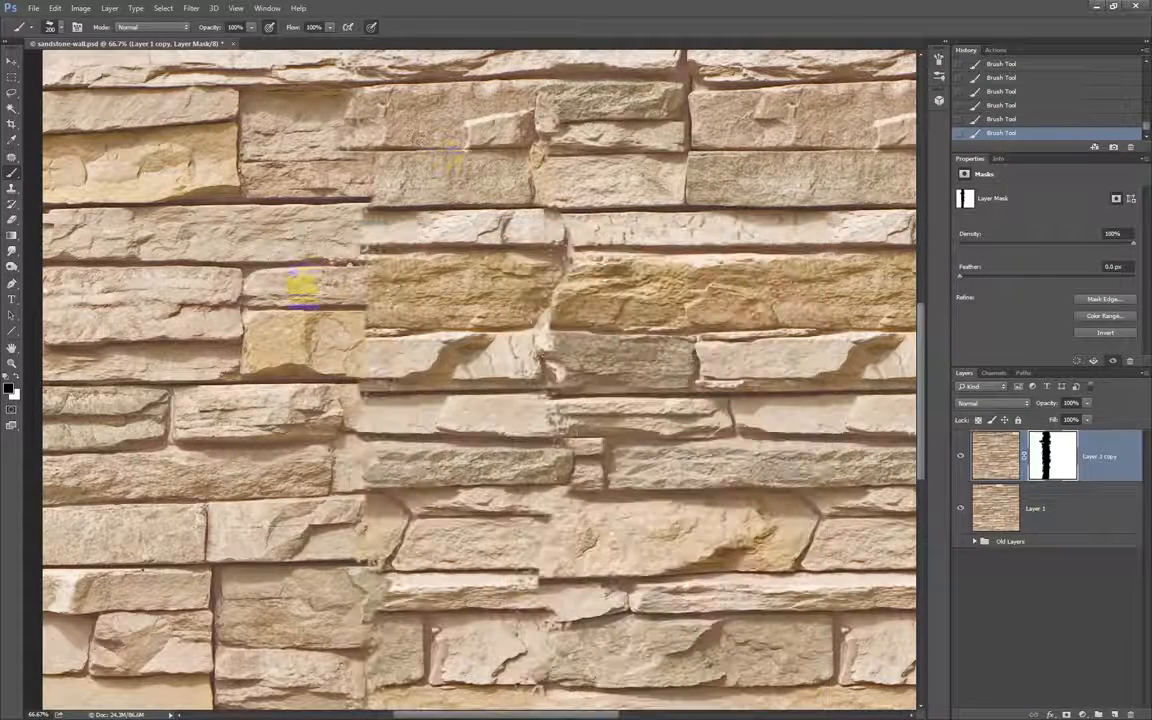
key(bracketleft)
mouse_move(340, 272)
mouse_down()
mouse_move(266, 267)
mouse_move(268, 278)
mouse_move(270, 265)
mouse_move(224, 266)
mouse_move(228, 257)
mouse_move(229, 281)
mouse_move(221, 241)
mouse_move(234, 251)
mouse_move(242, 237)
mouse_move(211, 230)
mouse_move(219, 218)
mouse_move(273, 219)
mouse_move(215, 212)
mouse_move(206, 242)
mouse_move(196, 213)
mouse_move(206, 245)
mouse_move(270, 213)
mouse_move(270, 262)
mouse_move(303, 266)
mouse_move(293, 282)
mouse_move(339, 249)
mouse_move(310, 272)
mouse_move(409, 297)
mouse_move(417, 284)
mouse_move(367, 269)
mouse_move(409, 237)
mouse_move(444, 243)
mouse_move(430, 242)
mouse_move(442, 231)
mouse_move(372, 183)
mouse_up()
Switch between black and white and reshape the mask's left edge so the blend follows the outlines of individual stones.
key(x)
key(x)
key(x)
drag(442, 237, 455, 339)
drag(344, 289, 274, 287)
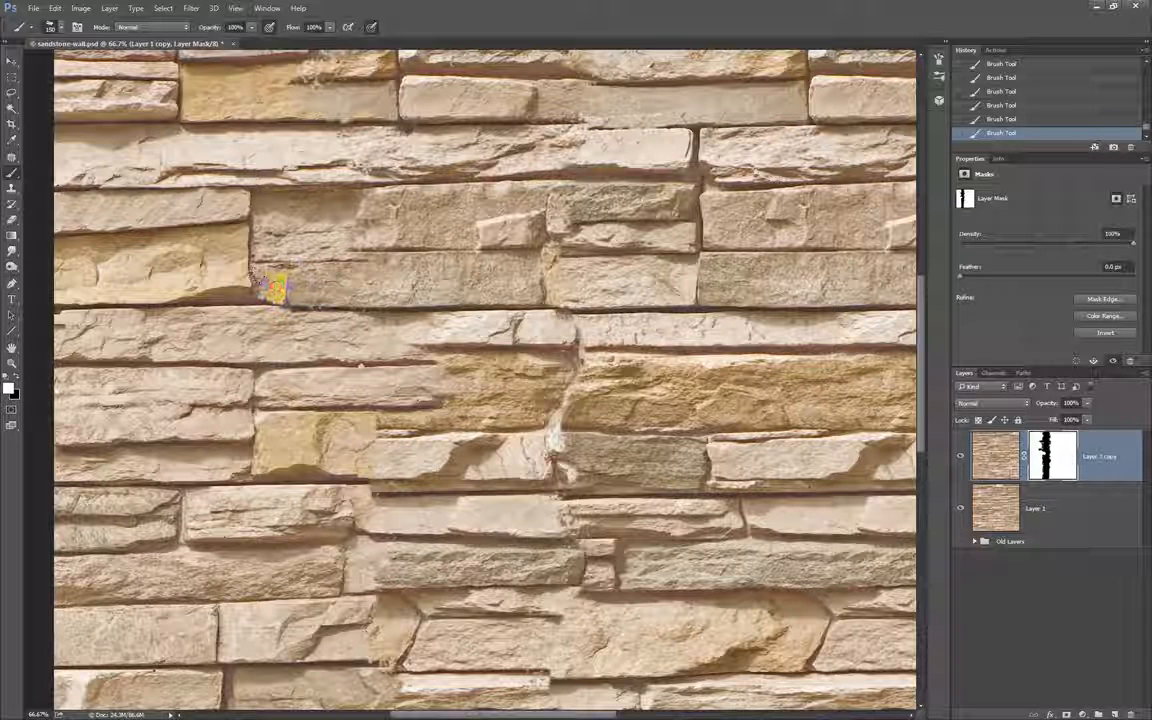
mouse_move(358, 212)
mouse_down()
mouse_move(365, 234)
mouse_move(410, 238)
mouse_move(388, 190)
mouse_move(374, 192)
mouse_up()
Examine the reshaped mask on its own and return to the image view of the wall's upper rows.
alt+click(1050, 460)
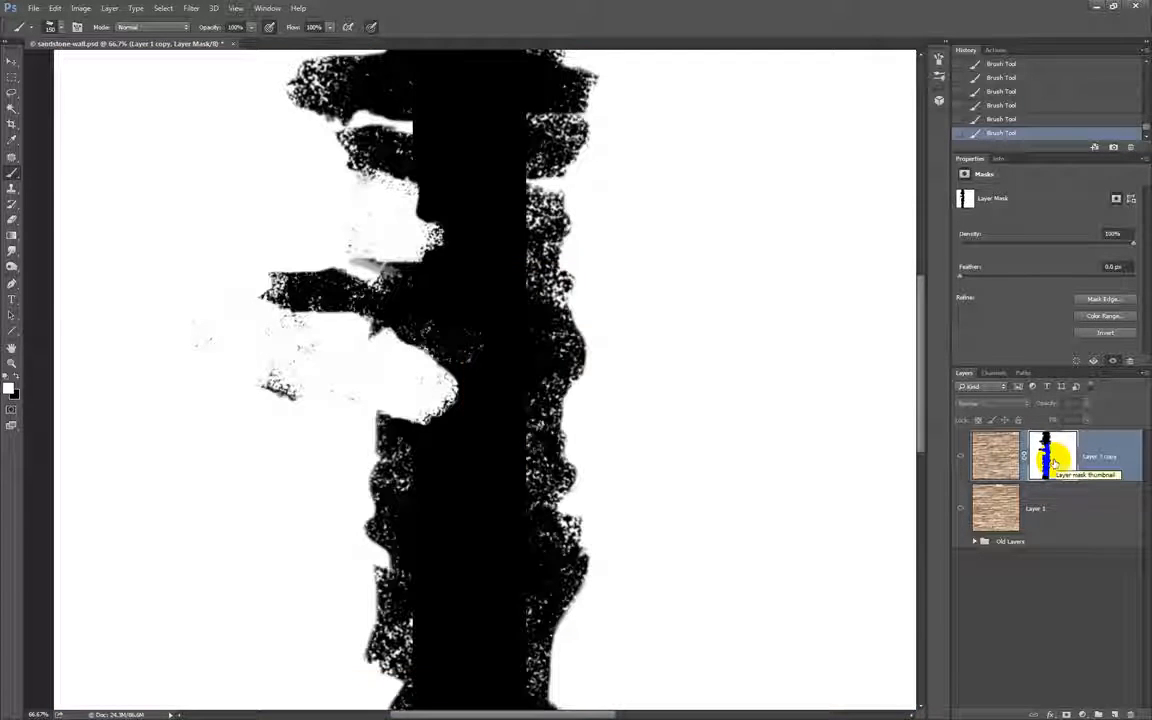
click(995, 455)
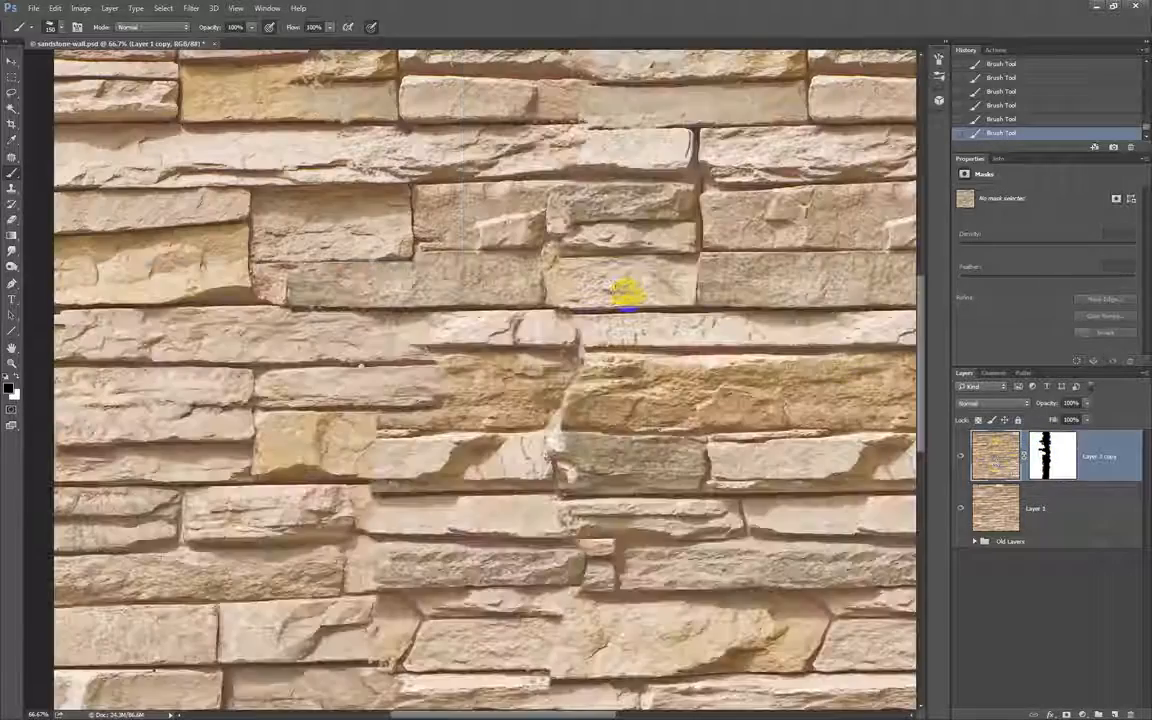
drag(610, 267, 617, 391)
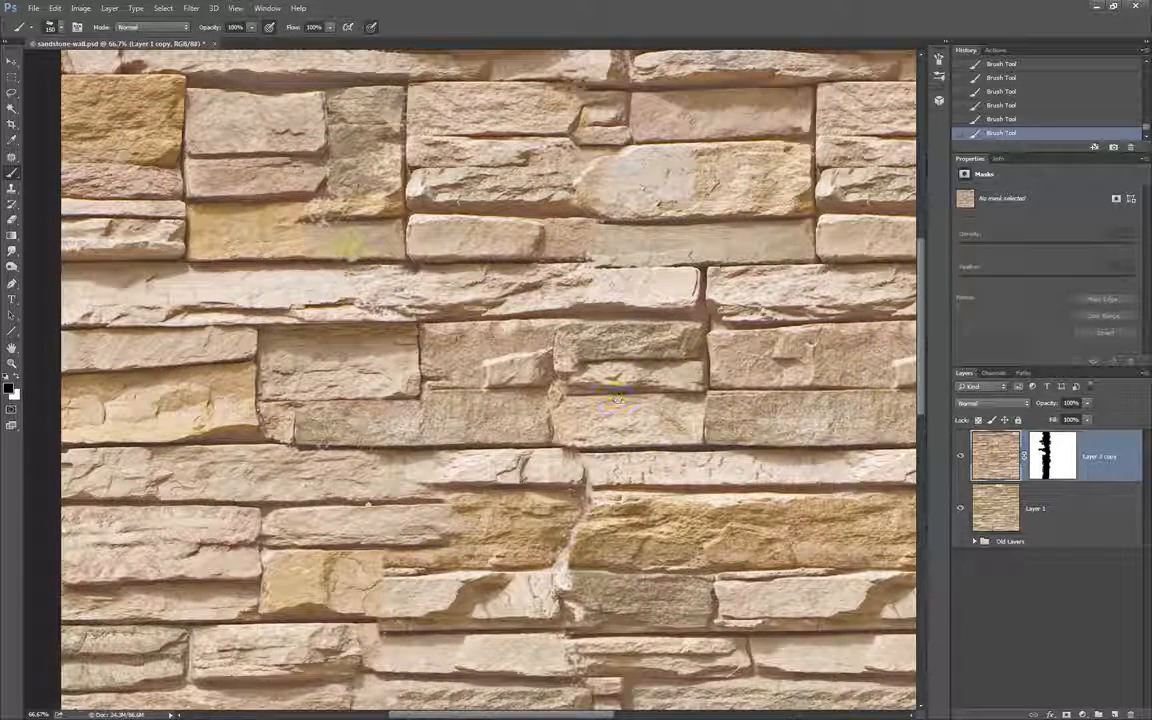
Reselect the layer mask and paint white over the yellow stone in the upper rows to restore it.
click(1052, 455)
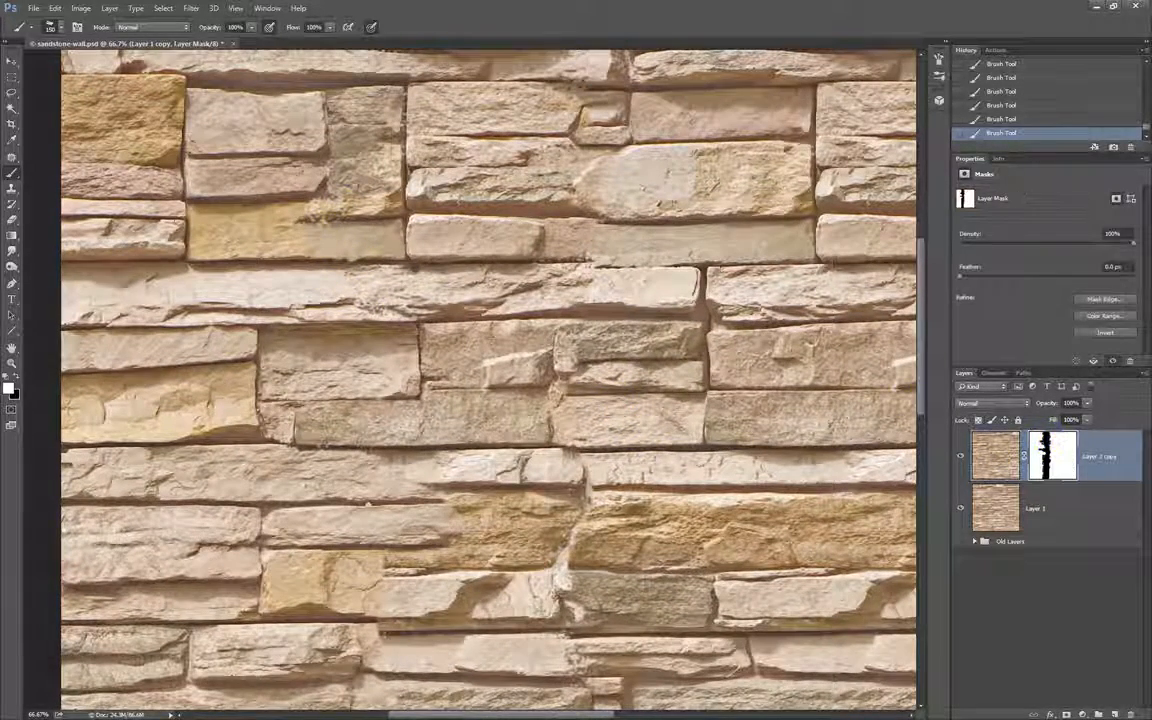
mouse_move(314, 222)
mouse_down()
mouse_move(373, 234)
mouse_move(372, 198)
mouse_move(343, 184)
mouse_move(404, 200)
mouse_move(419, 326)
mouse_move(432, 276)
mouse_up()
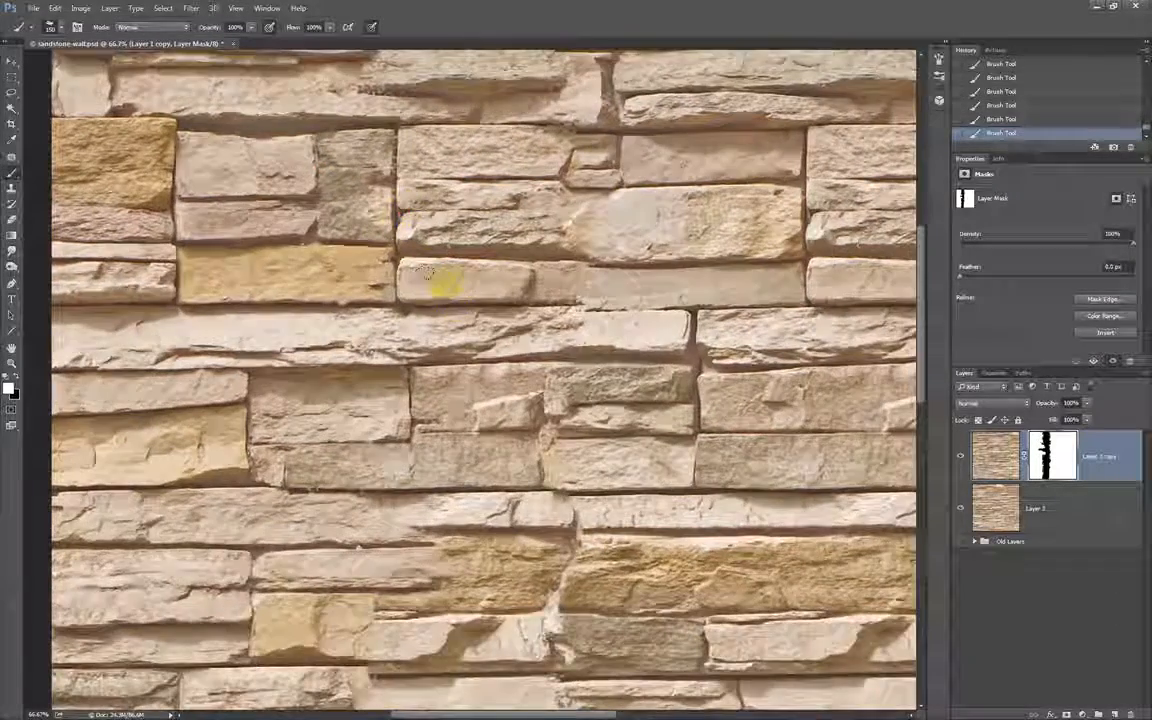
scroll(447, 289, down, 3)
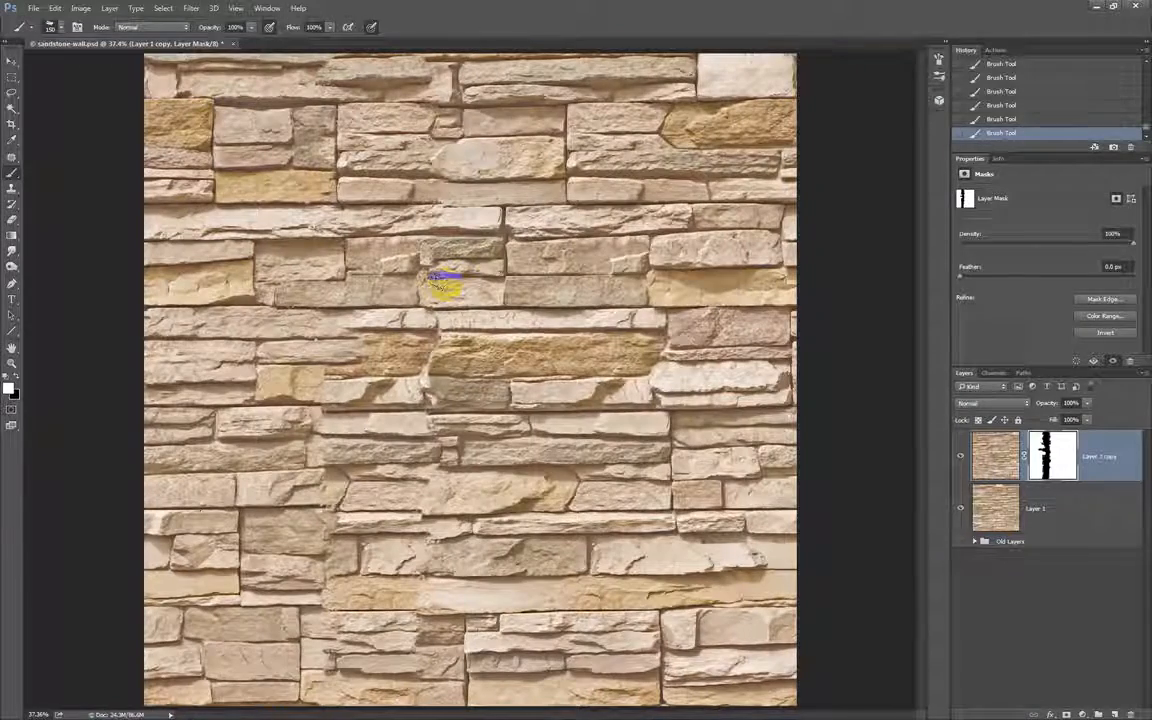